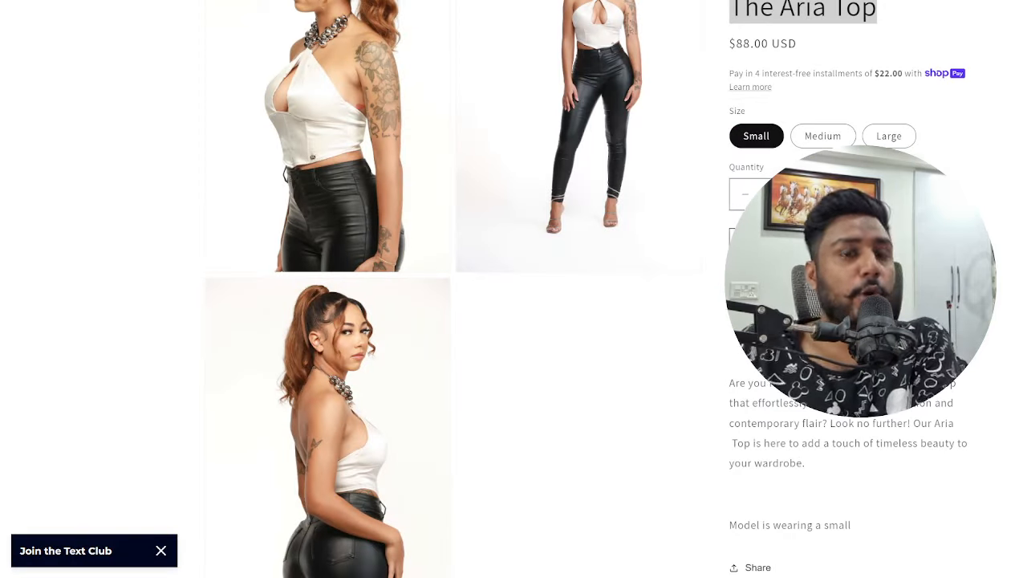
# Step: Look over The Aria Top product page, including its photos, price, description and the recommended products
pyautogui.scroll(10, 650, 230)
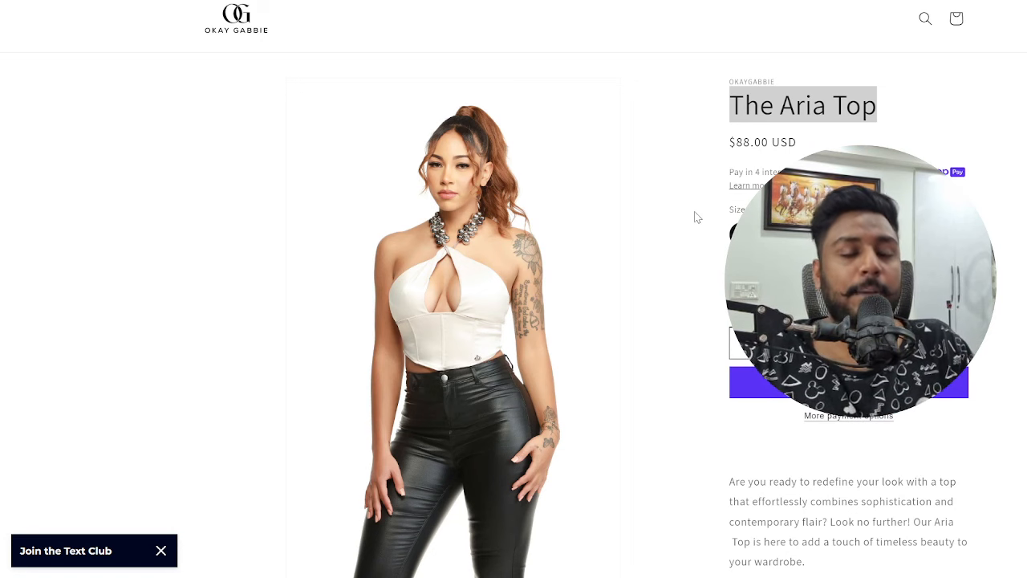
pyautogui.scroll(-10, 697, 218)
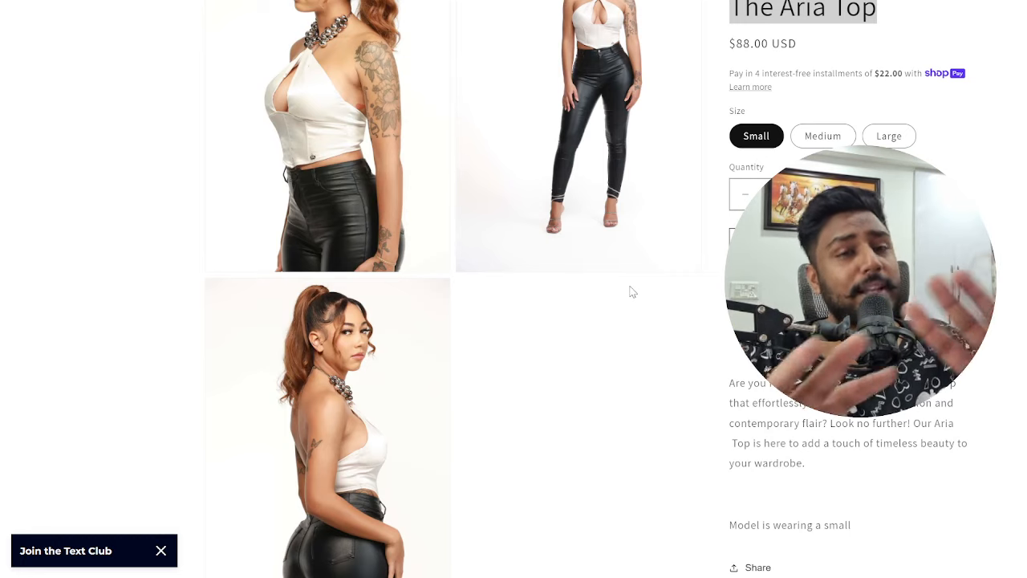
pyautogui.scroll(-10, 634, 297)
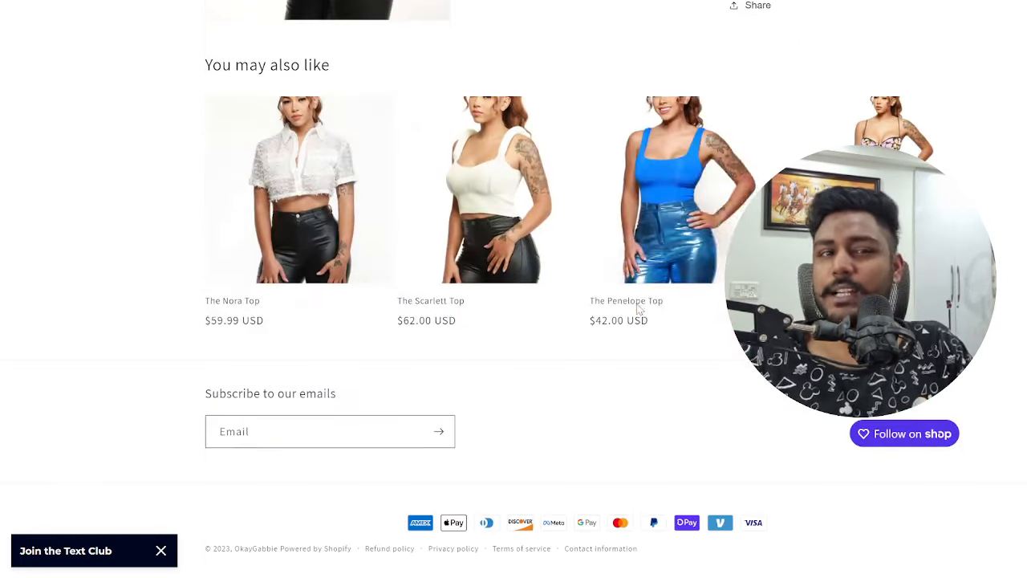
pyautogui.scroll(20, 642, 345)
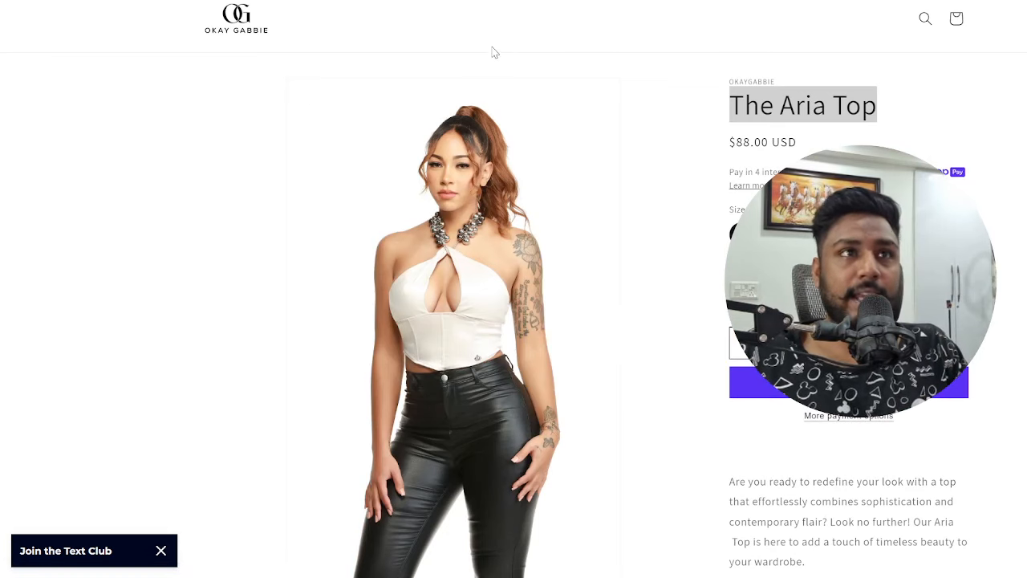
pyautogui.scroll(-1, 520, 42)
pyautogui.scroll(-10, 528, 72)
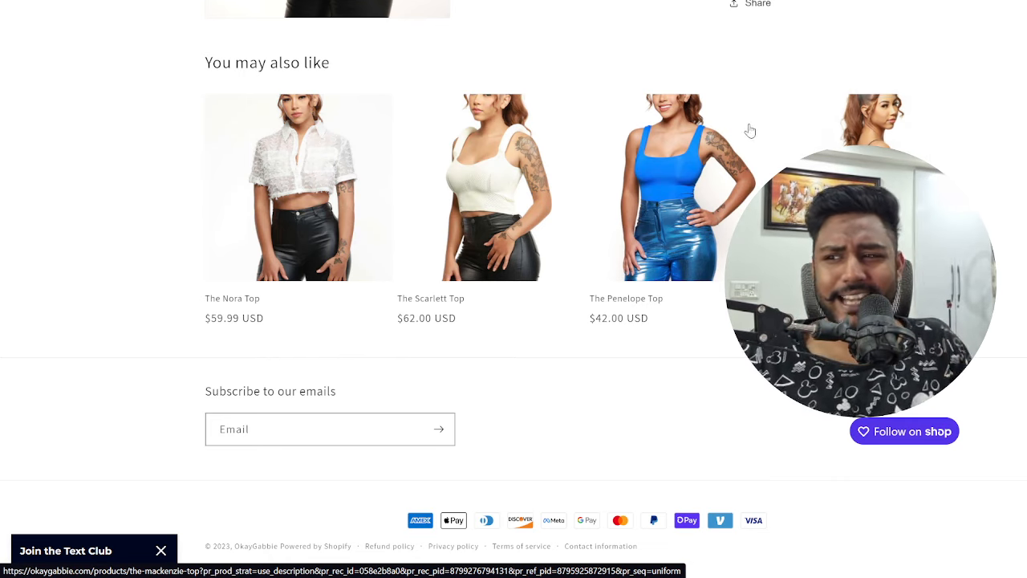
pyautogui.scroll(7, 562, 236)
pyautogui.scroll(1, 582, 249)
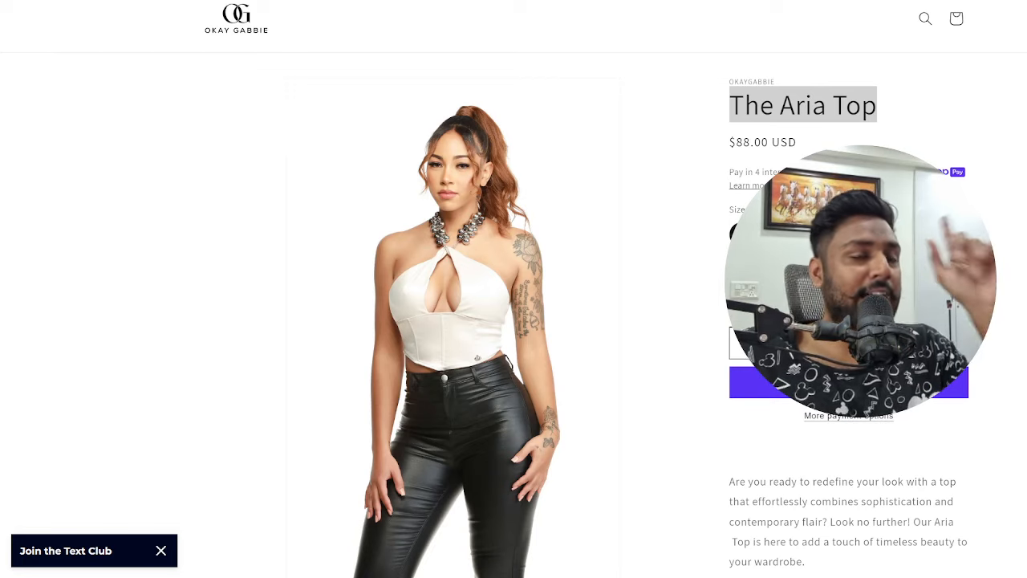
pyautogui.scroll(-10, 681, 192)
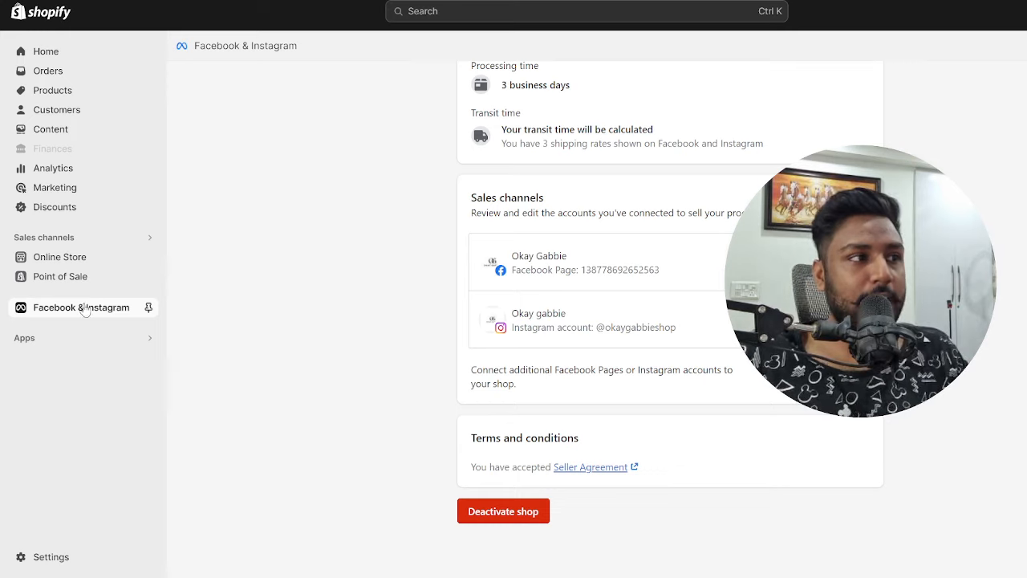
# Step: Review the Facebook & Instagram channel settings in Shopify, from sales channels and shipping back to the checkout method
pyautogui.scroll(3, 206, 160)
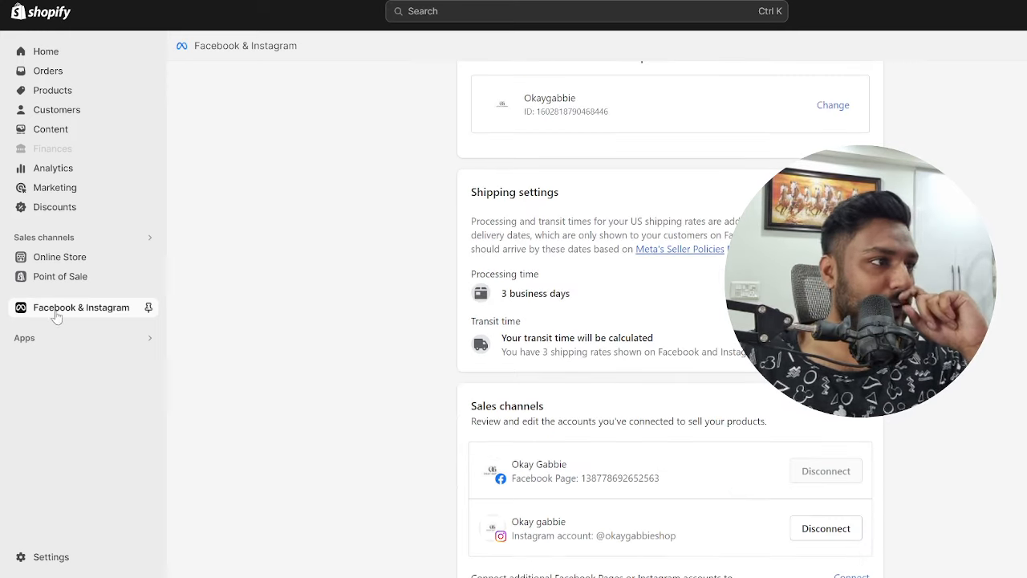
pyautogui.scroll(10, 431, 277)
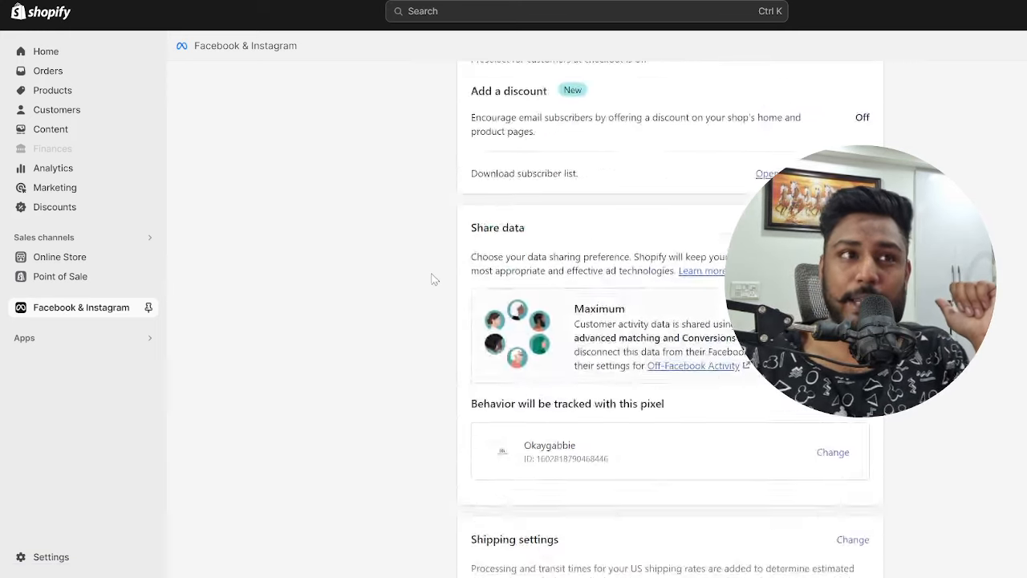
pyautogui.scroll(5, 461, 279)
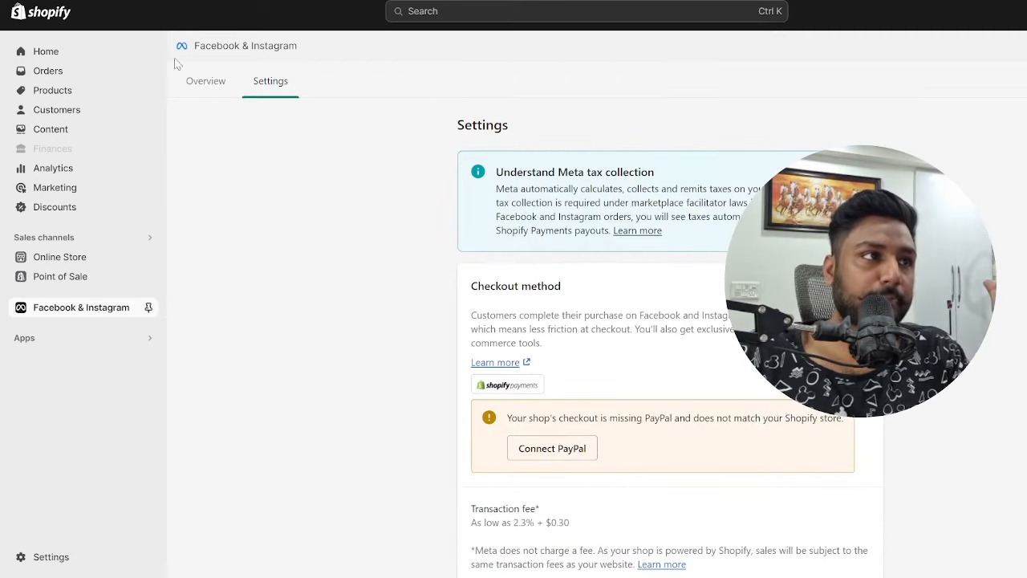
# Step: Open the Facebook & Instagram channel overview and review its sales insights, product list and tagged content
pyautogui.click(200, 64)
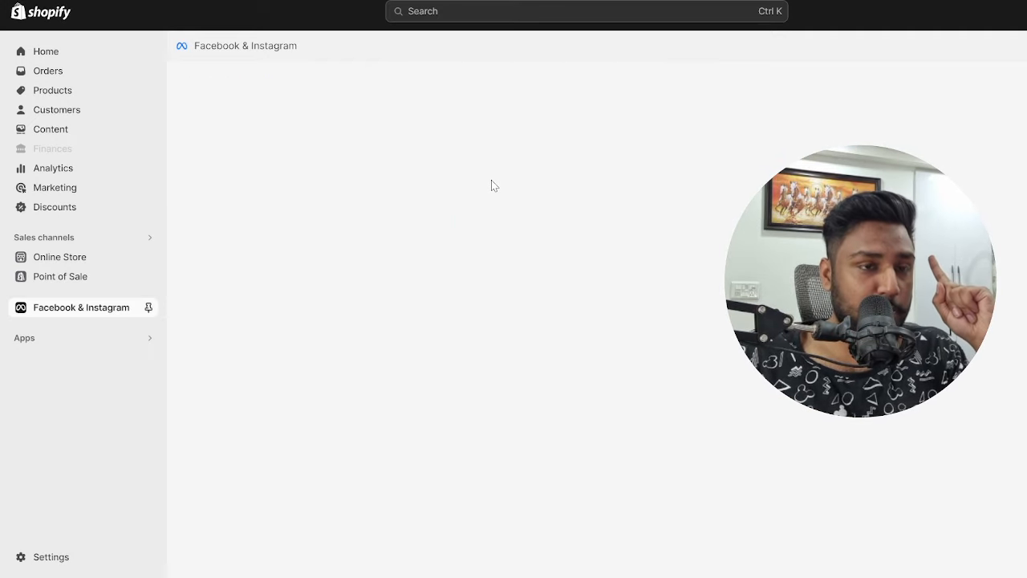
pyautogui.scroll(-4, 587, 391)
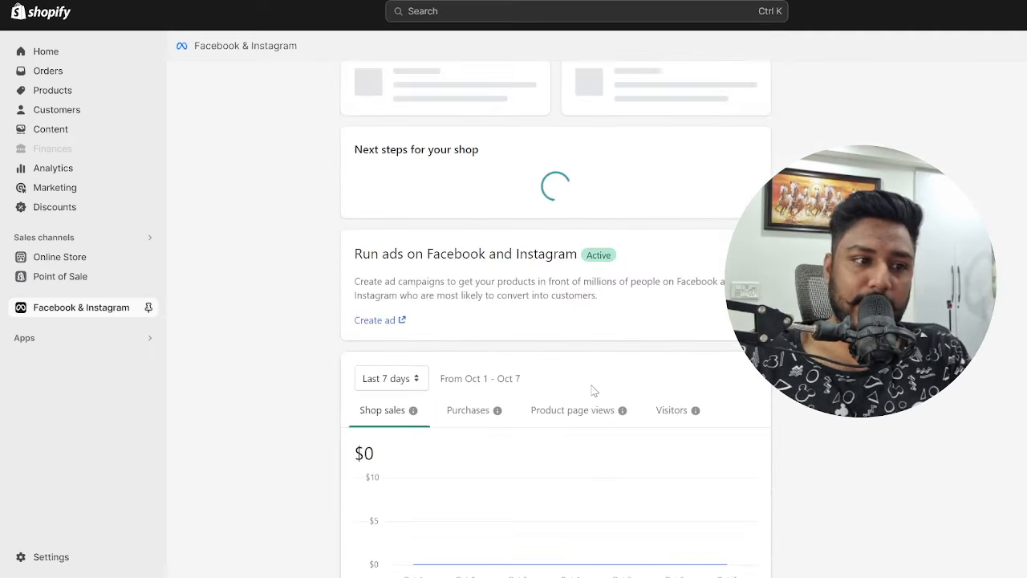
pyautogui.scroll(-8, 592, 393)
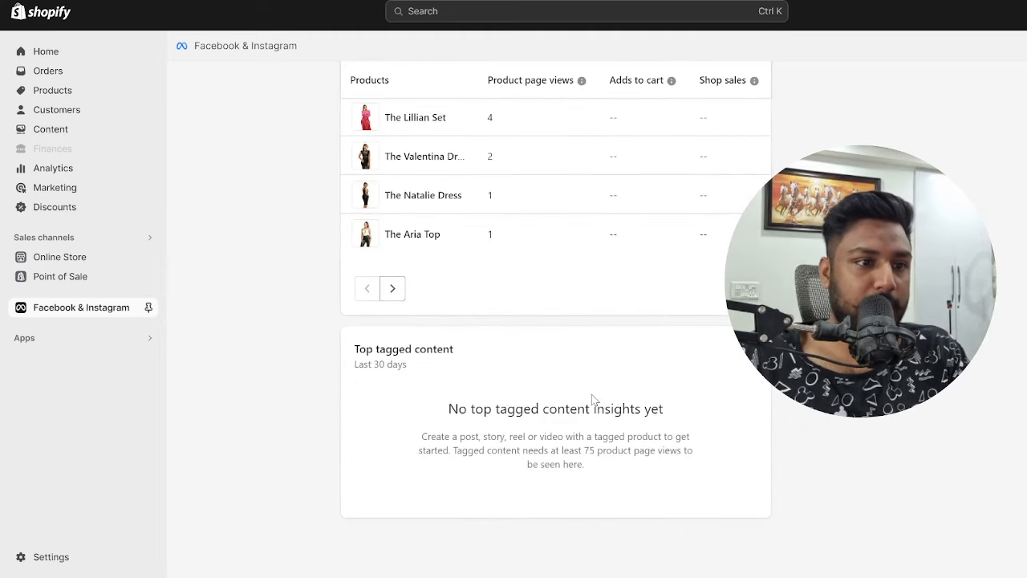
pyautogui.scroll(10, 592, 399)
pyautogui.scroll(-3, 455, 286)
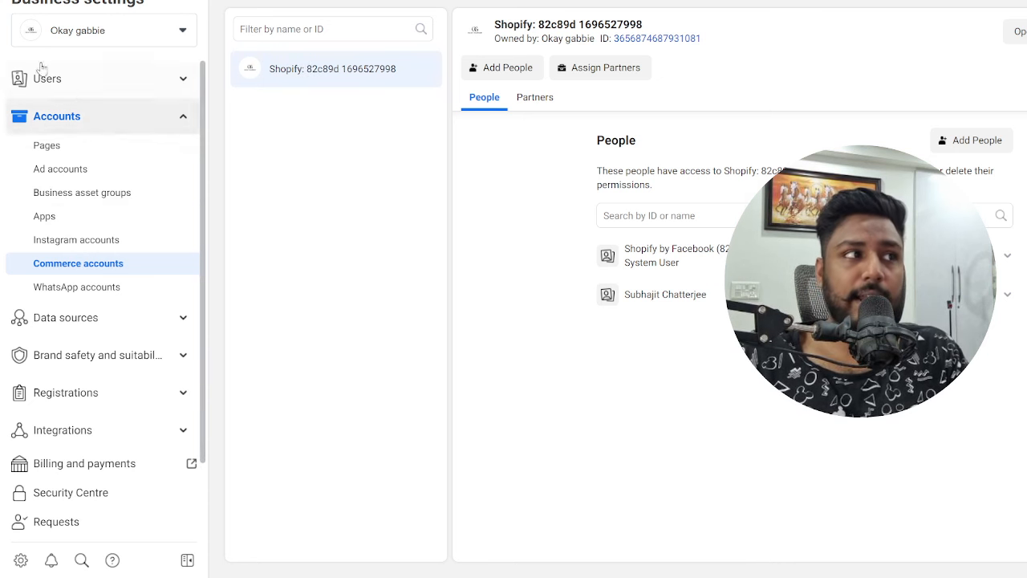
# Step: Check the Instagram accounts, Pages and ad accounts connected to the Okay gabbie business in Meta Business settings
pyautogui.click(79, 238)
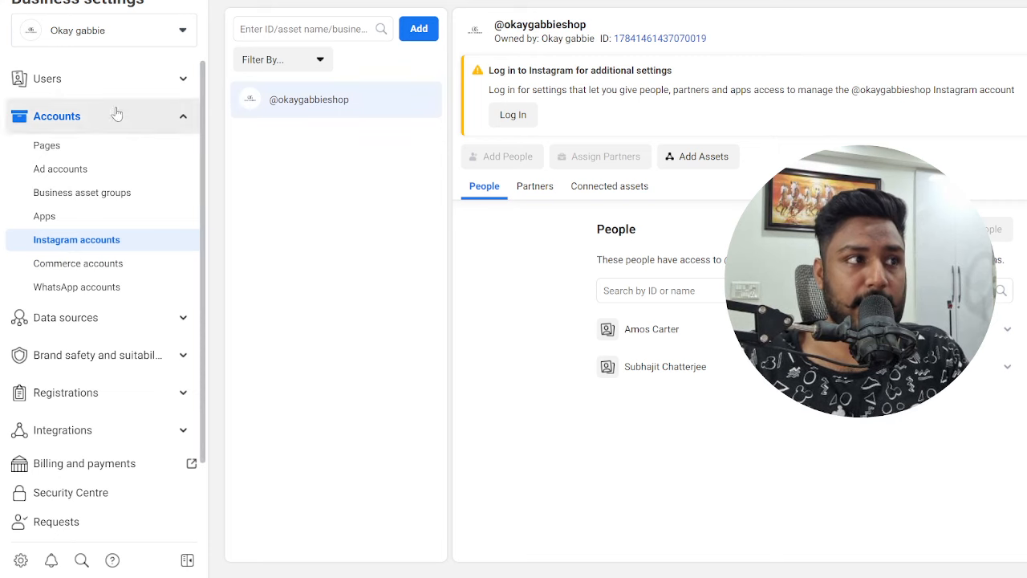
pyautogui.click(66, 151)
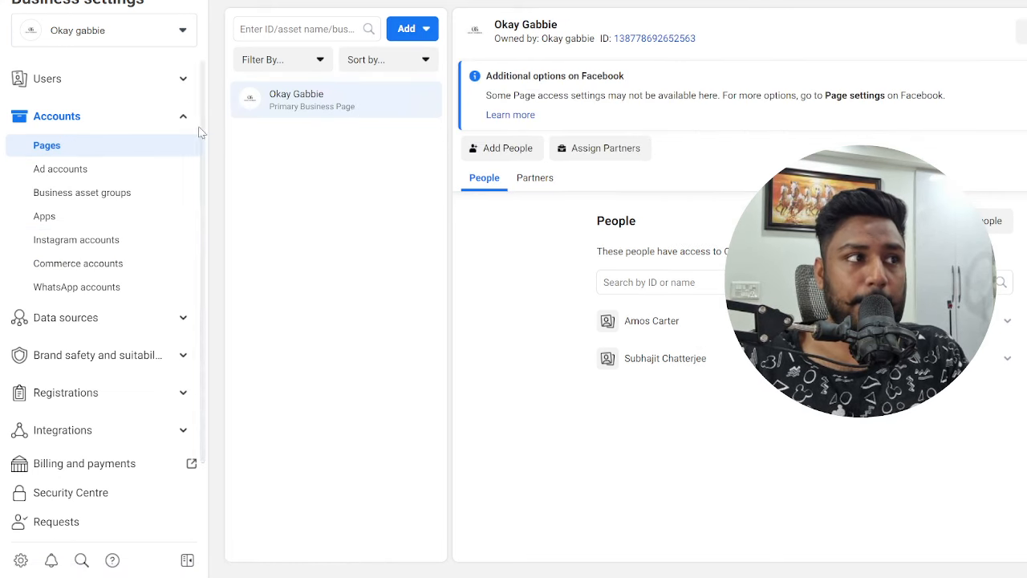
pyautogui.click(72, 170)
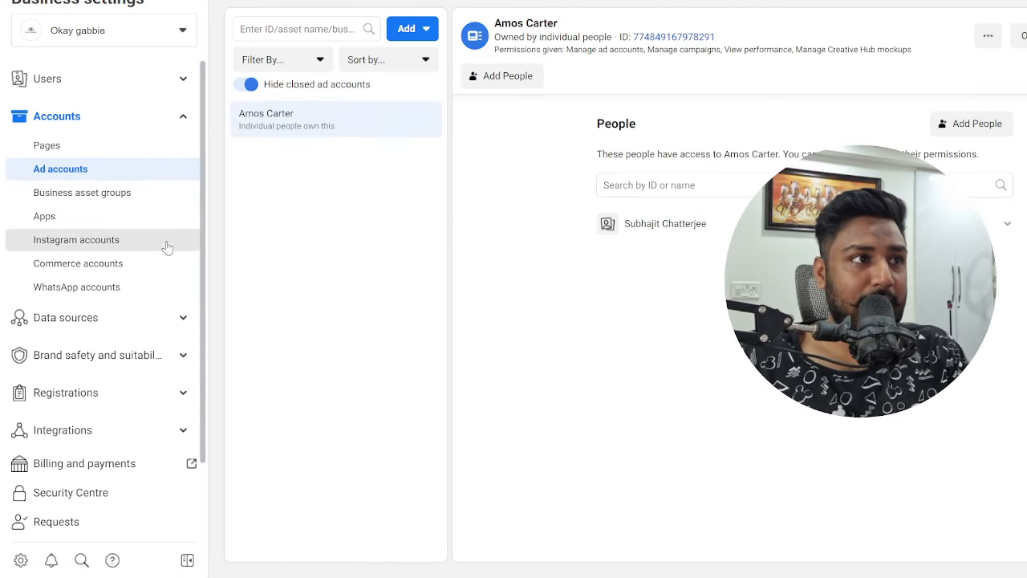
# Step: Expand the data sources and check the pixels of the Okay gabbie business
pyautogui.scroll(-1, 88, 257)
pyautogui.click(113, 250)
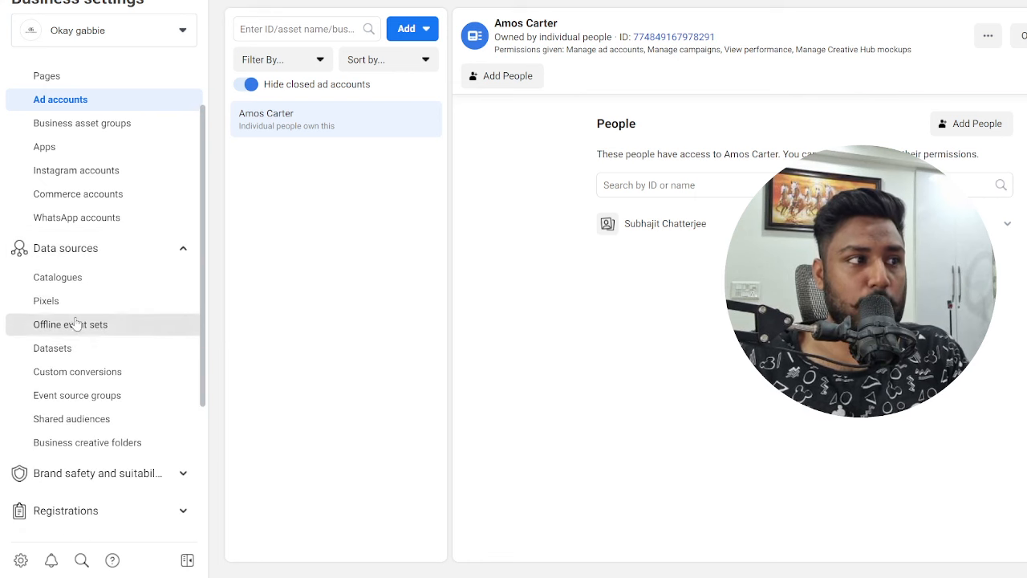
pyautogui.click(103, 302)
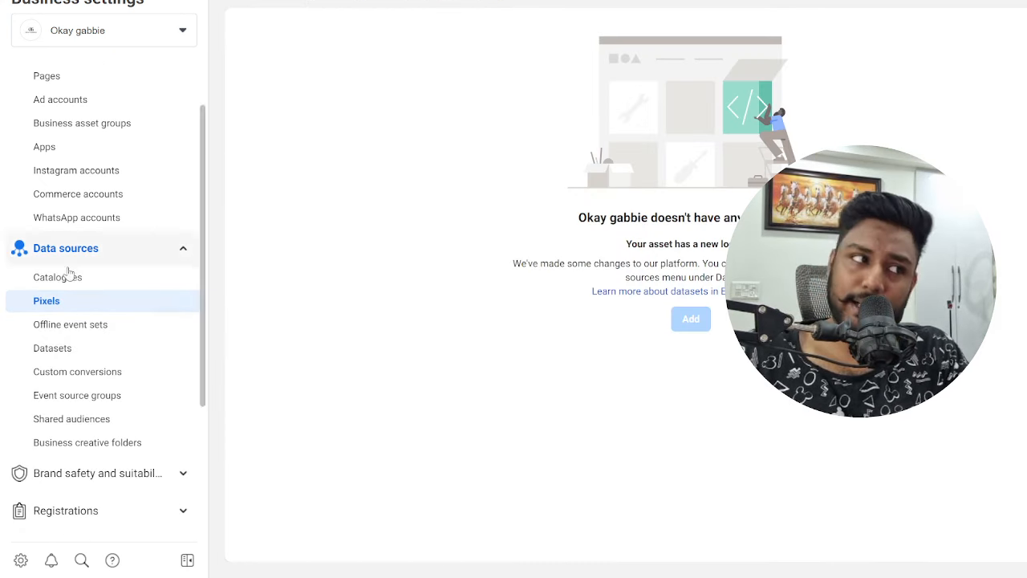
# Step: Expand the brand safety and suitability section and check the okaygabbie.com entry under Domains
pyautogui.scroll(-2, 80, 313)
pyautogui.click(163, 339)
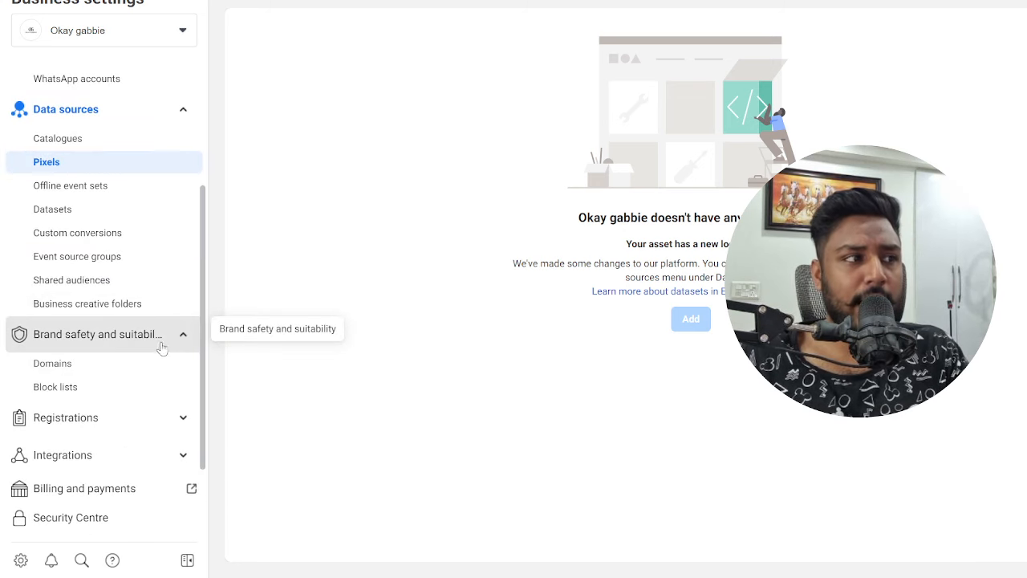
pyautogui.click(141, 364)
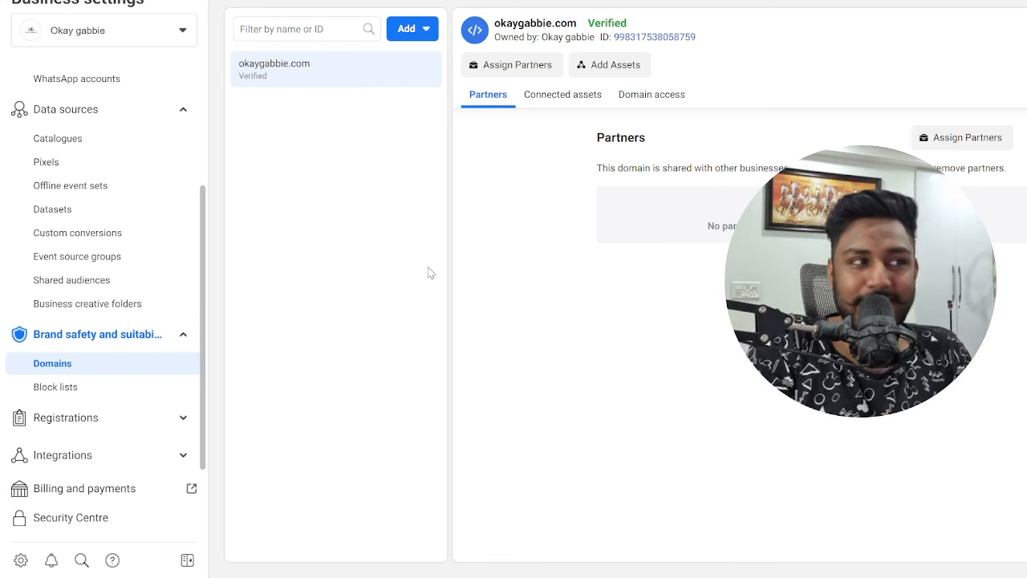
# Step: Return to the beginning of The Aria Top product page and highlight the product's price
pyautogui.scroll(3, 117, 280)
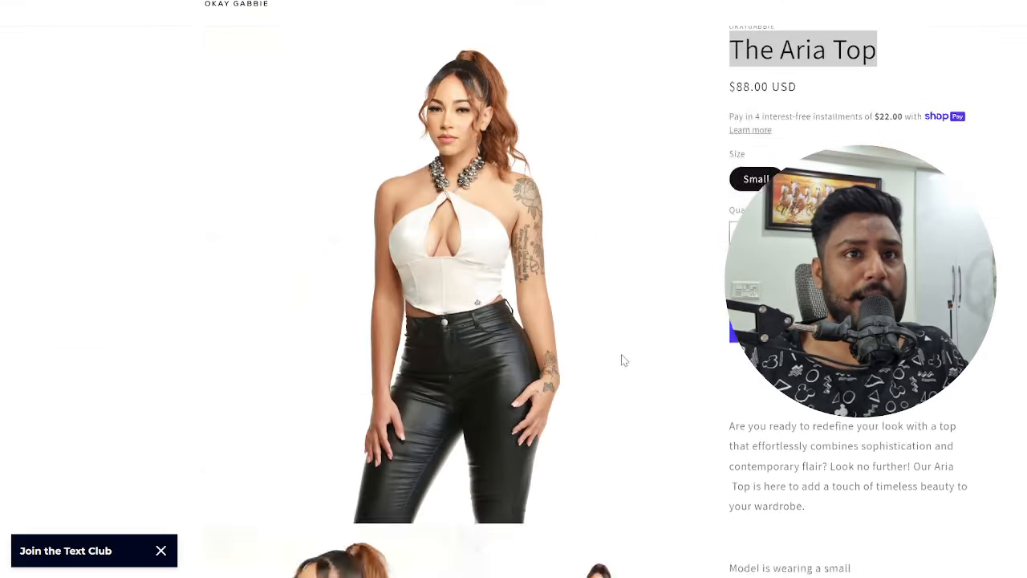
pyautogui.scroll(1, 621, 360)
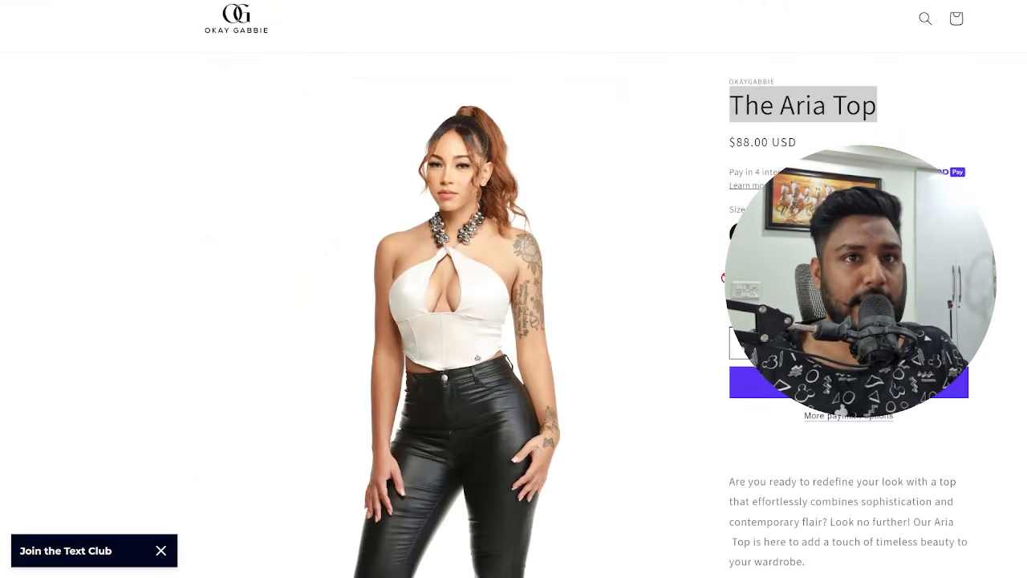
pyautogui.click(935, 126)
pyautogui.moveTo(731, 147); pyautogui.dragTo(796, 140)
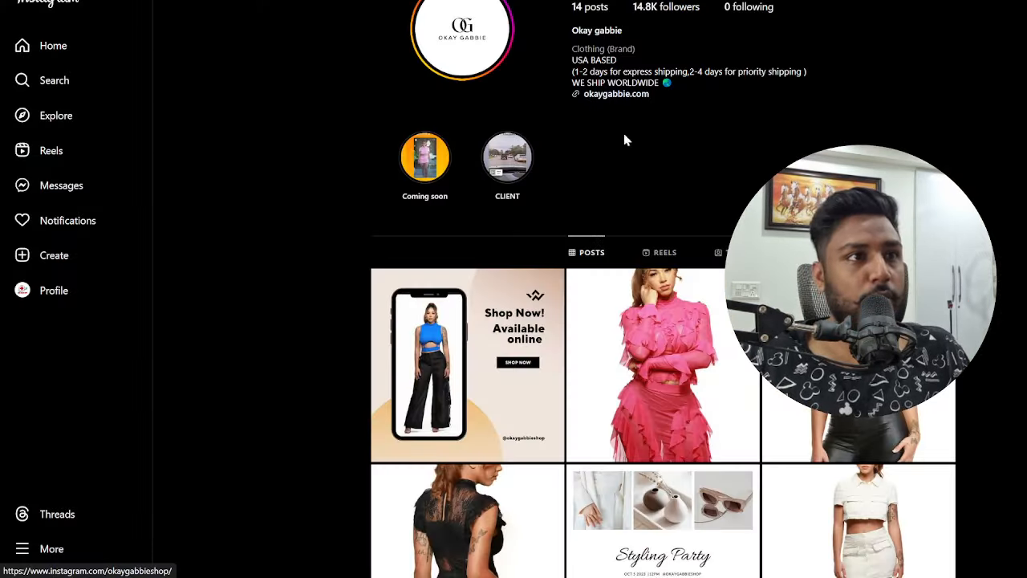
# Step: Look through the profile details and posts of the Okay Gabbie Instagram account
pyautogui.scroll(1, 623, 133)
pyautogui.scroll(-10, 663, 321)
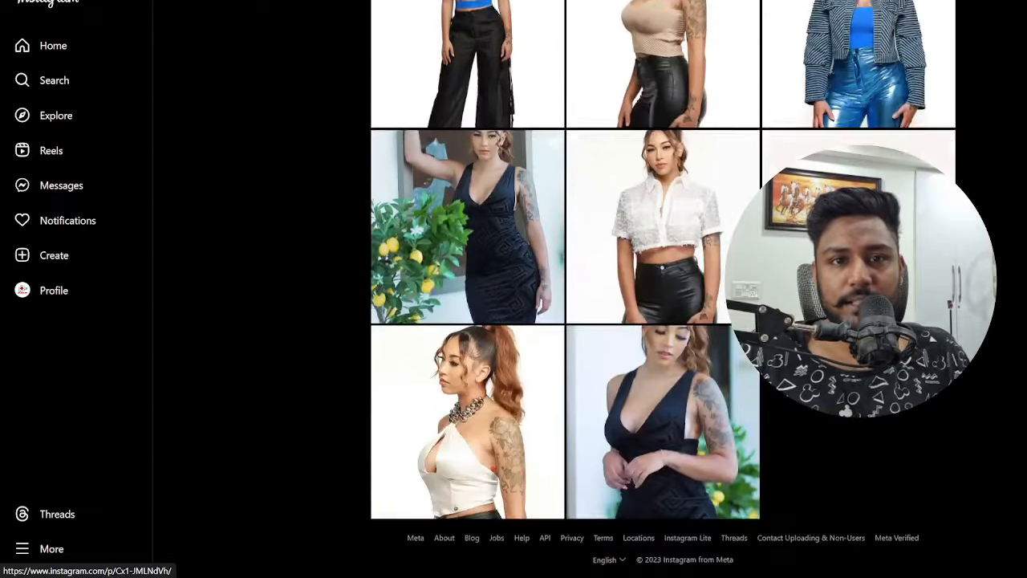
pyautogui.scroll(10, 664, 321)
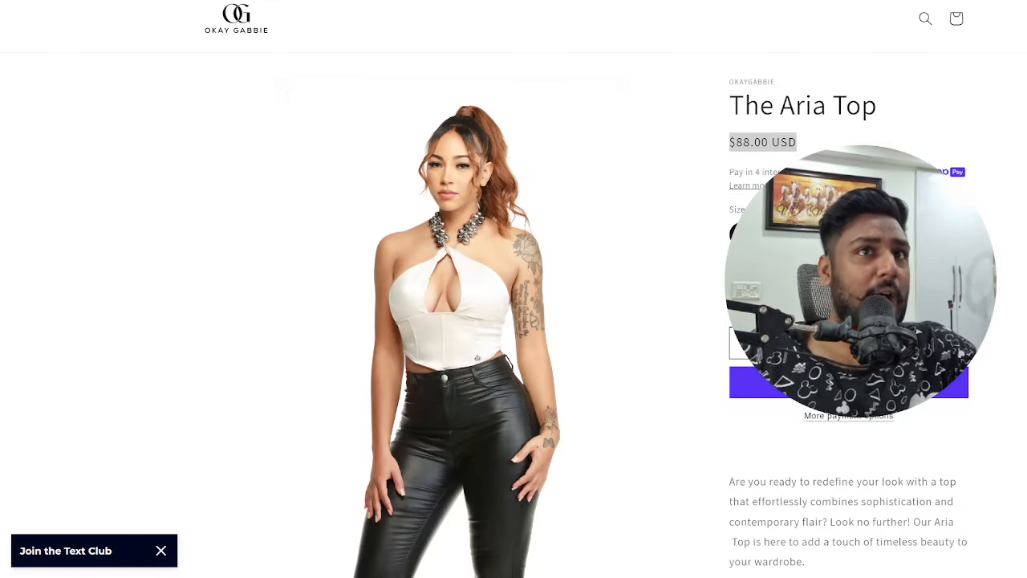
pyautogui.scroll(-5, 572, 204)
pyautogui.scroll(-5, 574, 203)
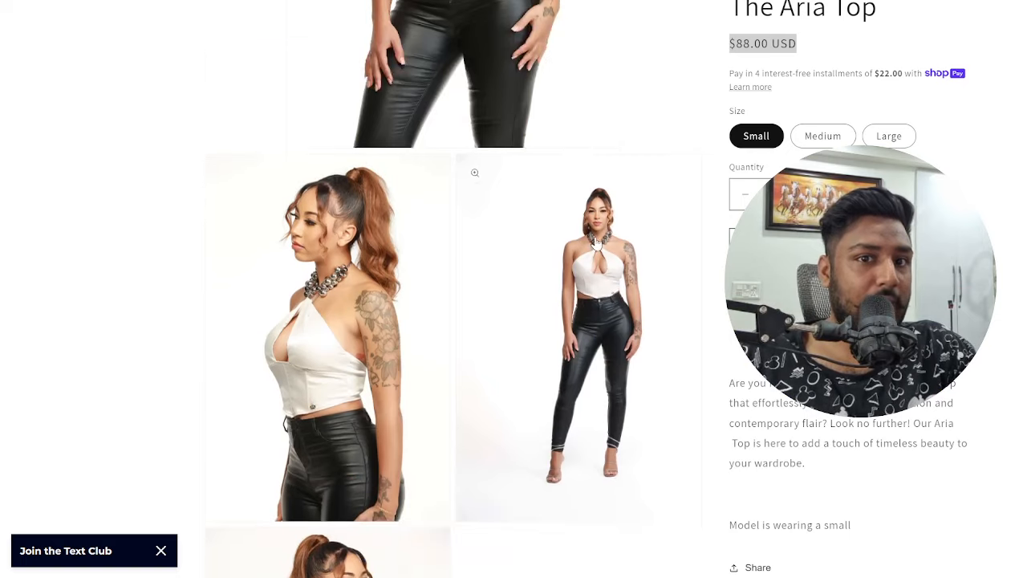
pyautogui.scroll(-1, 610, 252)
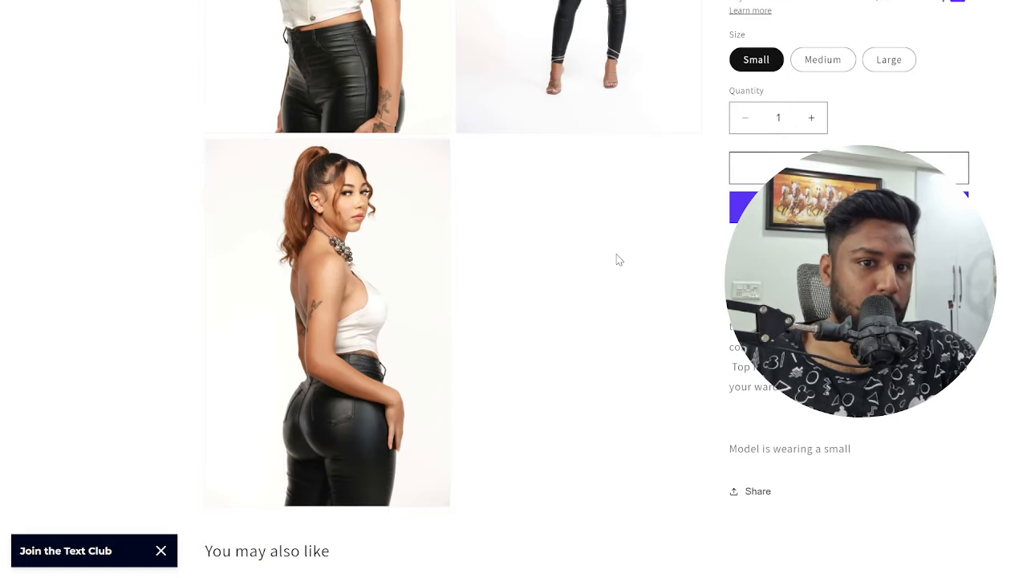
pyautogui.scroll(-1, 619, 261)
pyautogui.scroll(10, 615, 269)
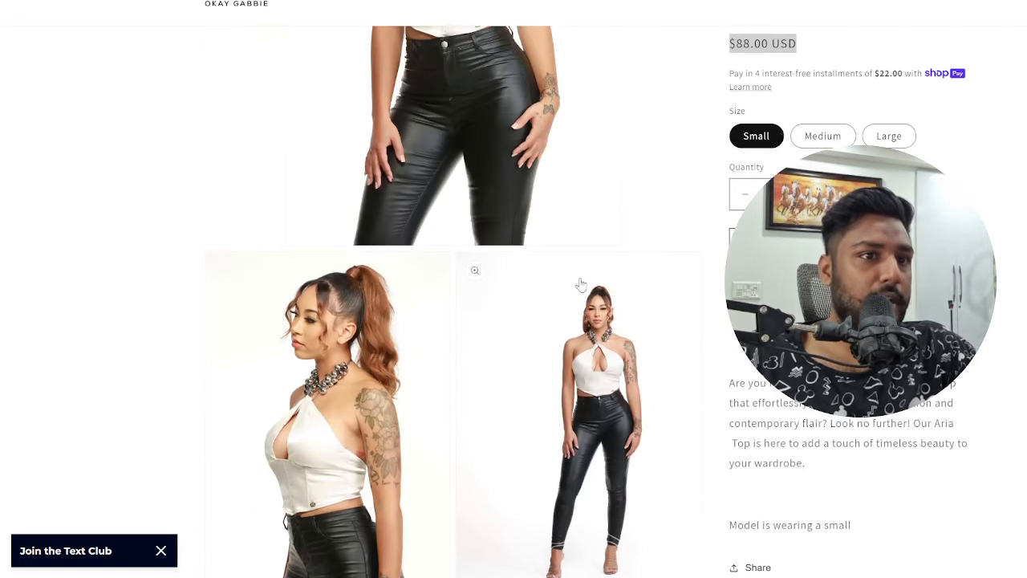
pyautogui.scroll(-13, 564, 285)
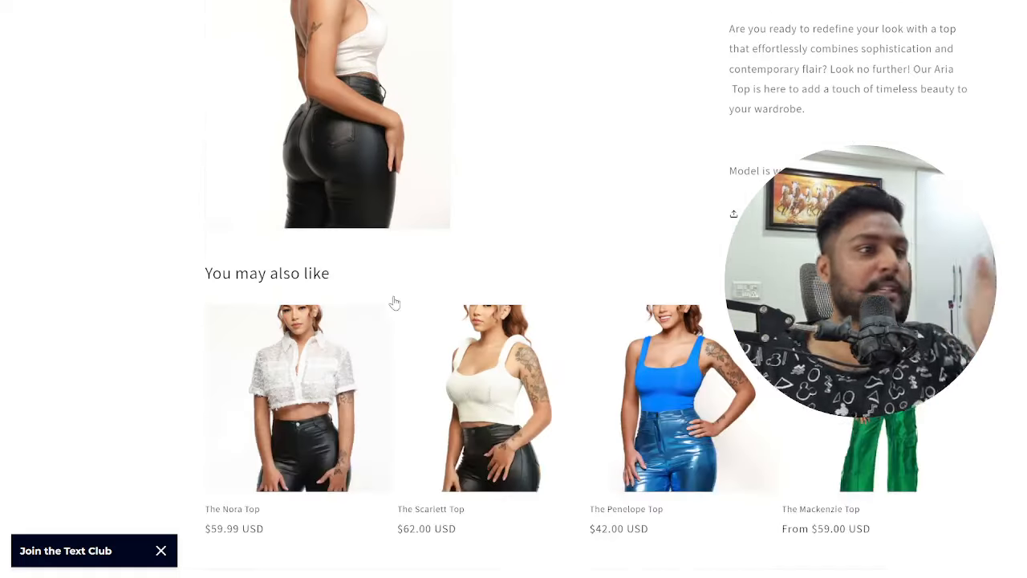
pyautogui.scroll(3, 393, 300)
pyautogui.scroll(10, 544, 296)
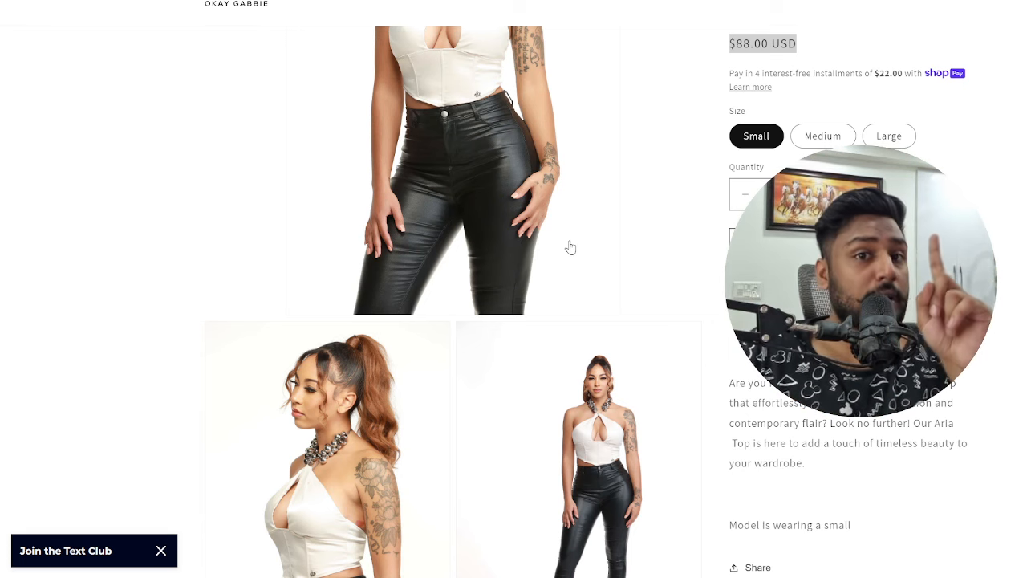
pyautogui.scroll(-8, 620, 280)
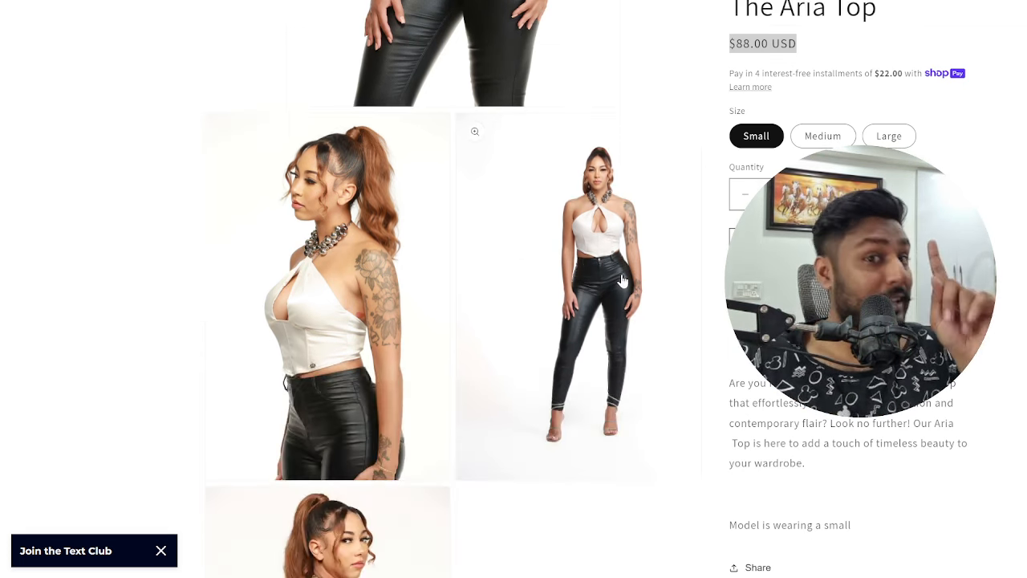
pyautogui.scroll(-2, 623, 281)
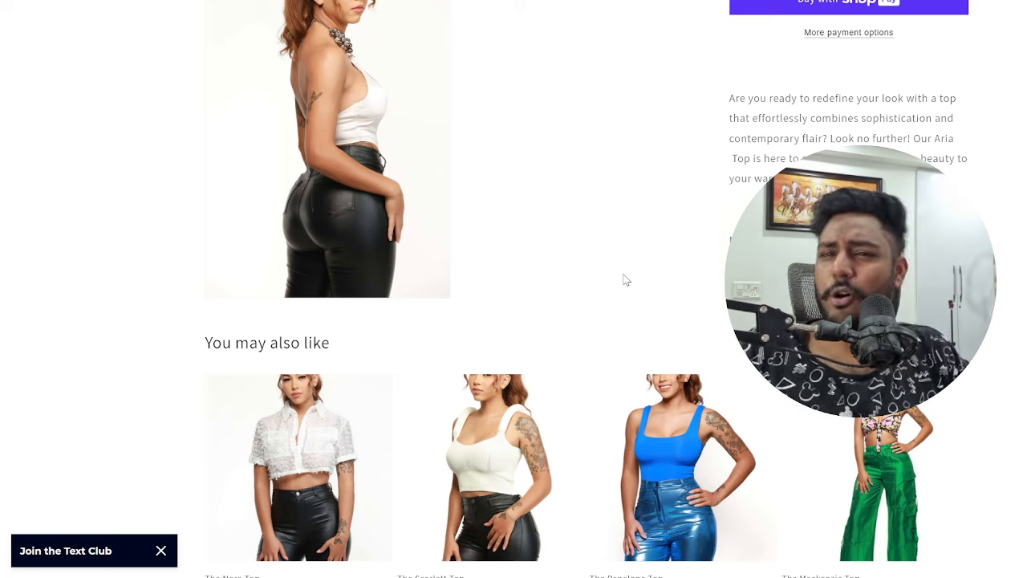
pyautogui.scroll(10, 670, 184)
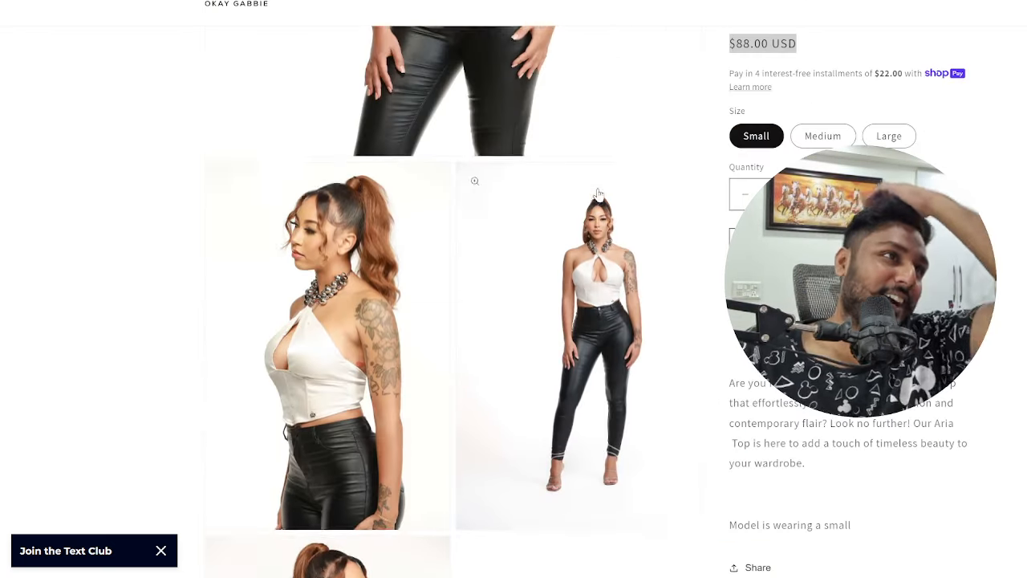
pyautogui.scroll(-5, 710, 186)
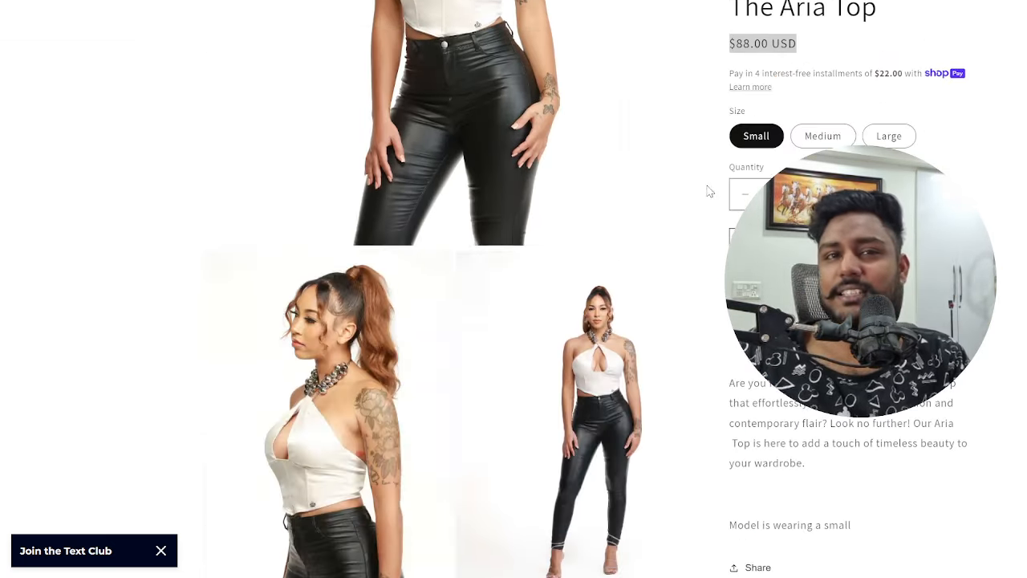
# Step: Switch to Ads Manager and start a new campaign with the Sales objective
pyautogui.scroll(-10, 708, 193)
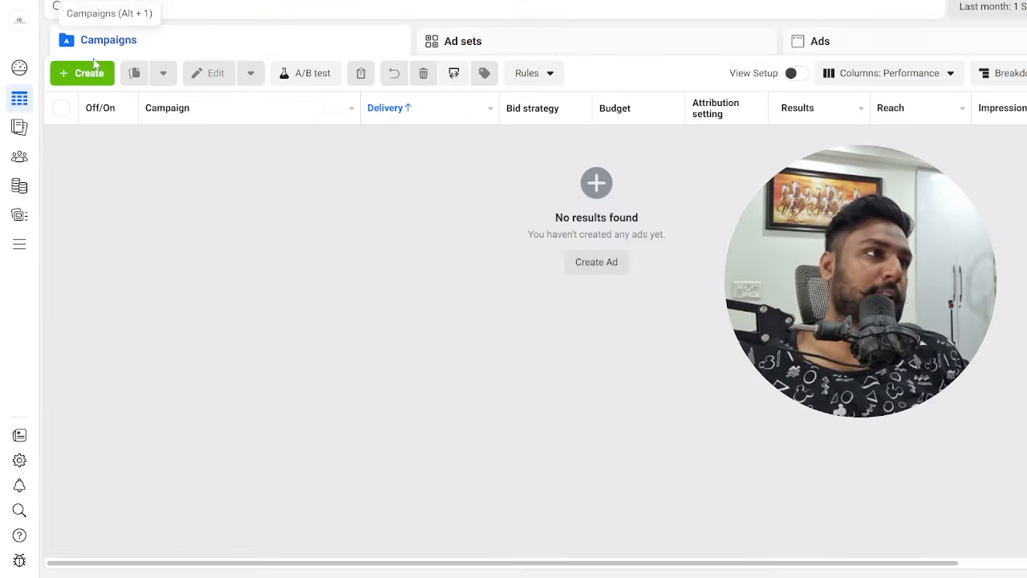
pyautogui.click(110, 80)
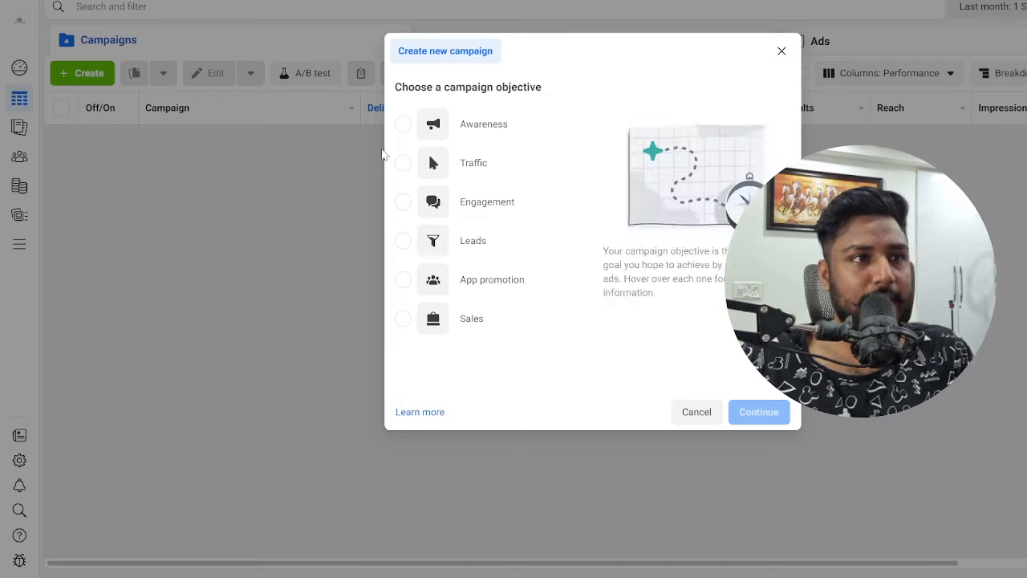
pyautogui.click(407, 324)
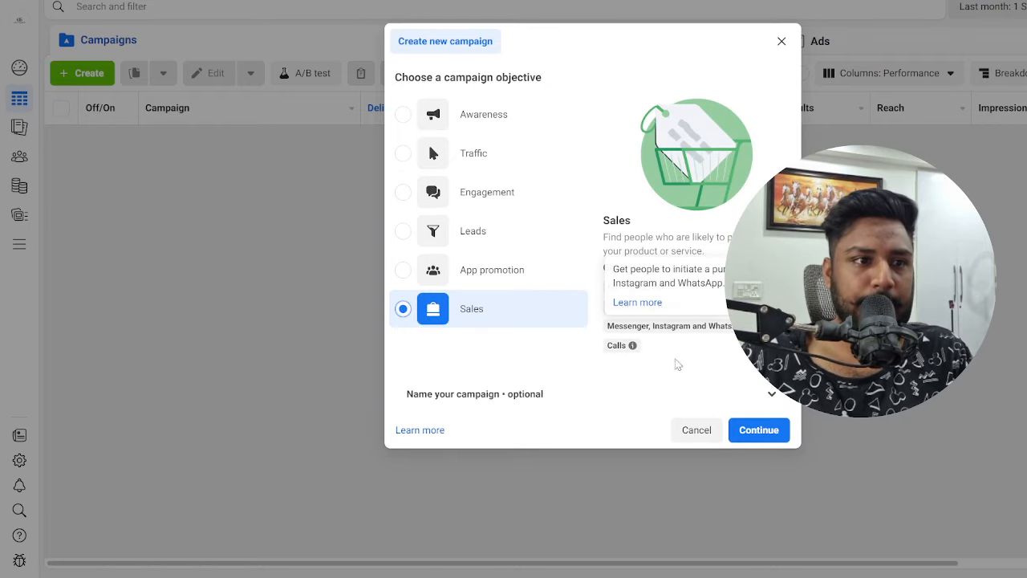
# Step: Name the campaign "The Aria Top", taking the product title from the store's product page
pyautogui.click(642, 395)
pyautogui.click(499, 341)
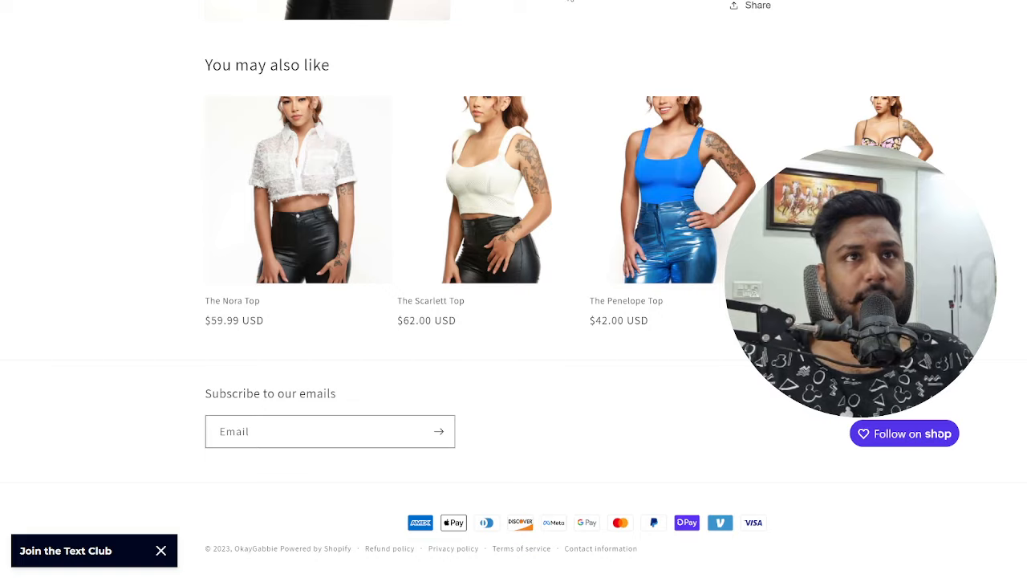
pyautogui.scroll(10, 663, 80)
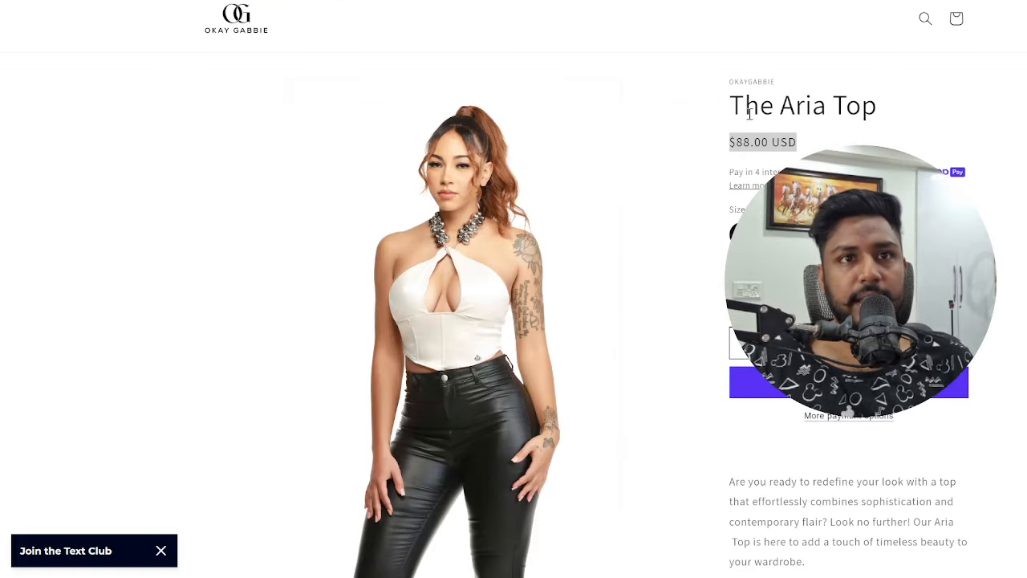
pyautogui.moveTo(749, 114); pyautogui.dragTo(872, 101)
pyautogui.moveTo(693, 110); pyautogui.dragTo(903, 118)
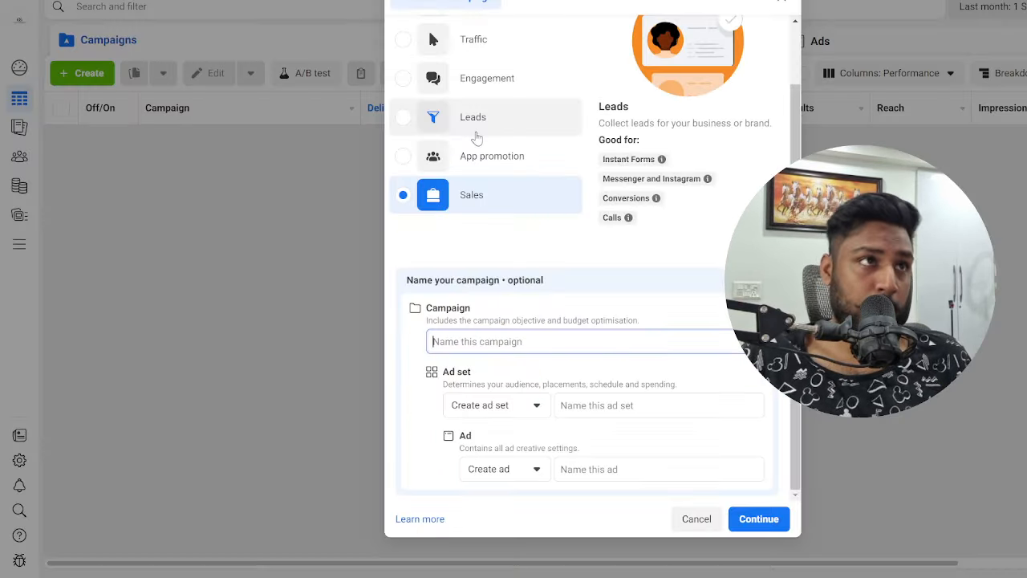
pyautogui.write('The Aria Top')
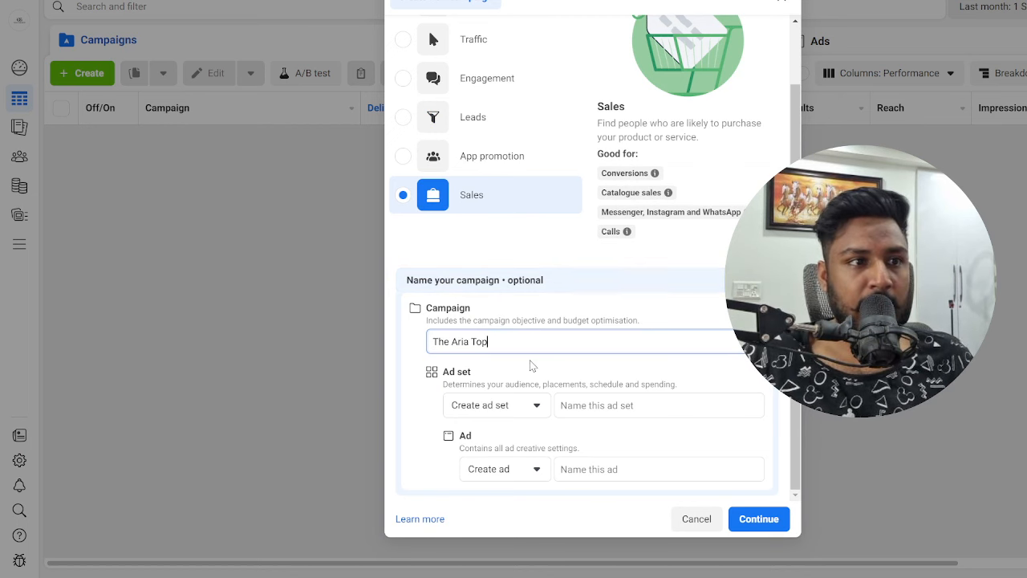
pyautogui.scroll(1, 749, 404)
pyautogui.scroll(-1, 750, 404)
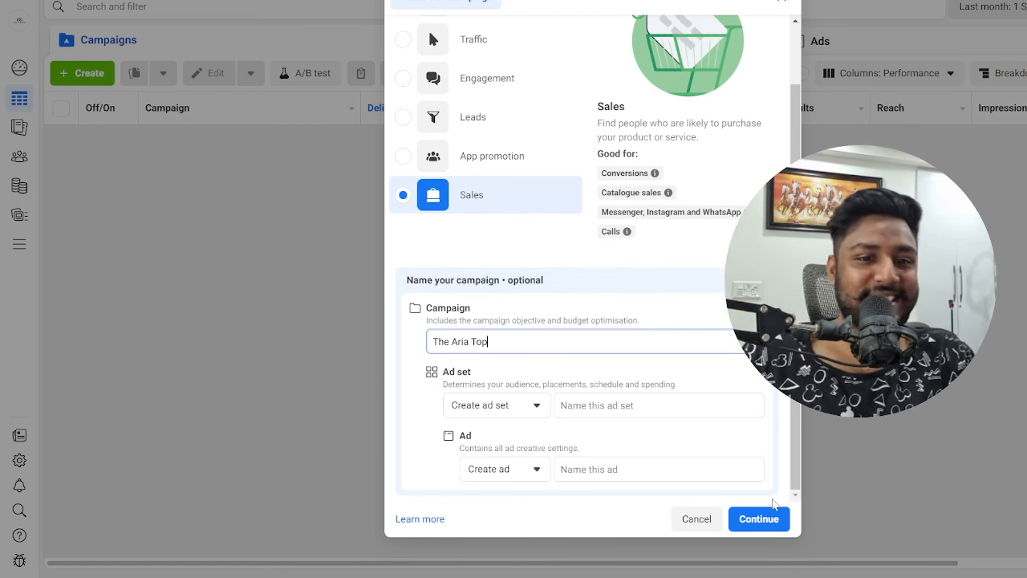
# Step: Create it as a manual sales campaign and proceed past the campaign settings to the ad set
pyautogui.click(771, 518)
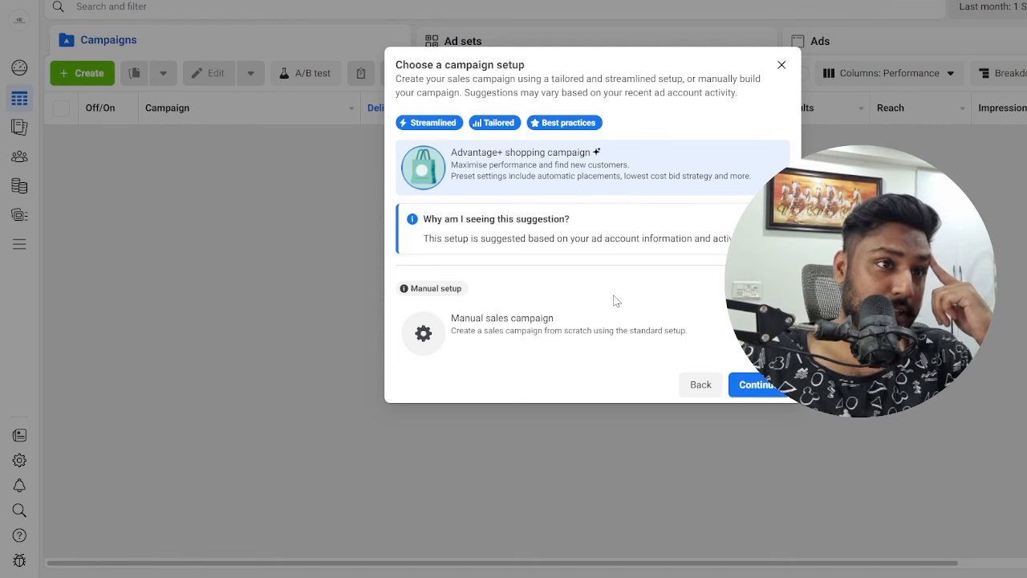
pyautogui.click(528, 343)
pyautogui.click(753, 384)
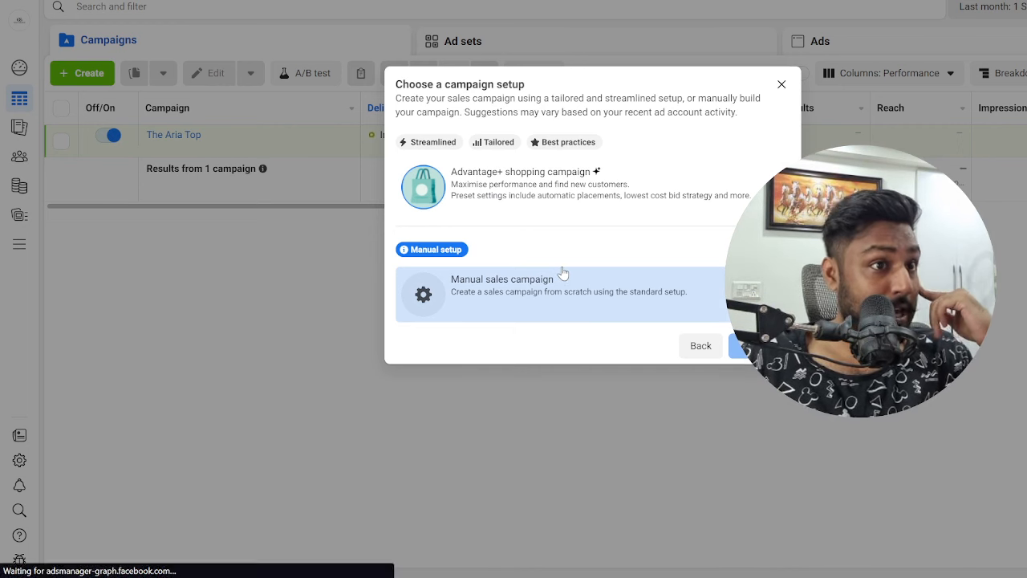
pyautogui.scroll(-3, 566, 194)
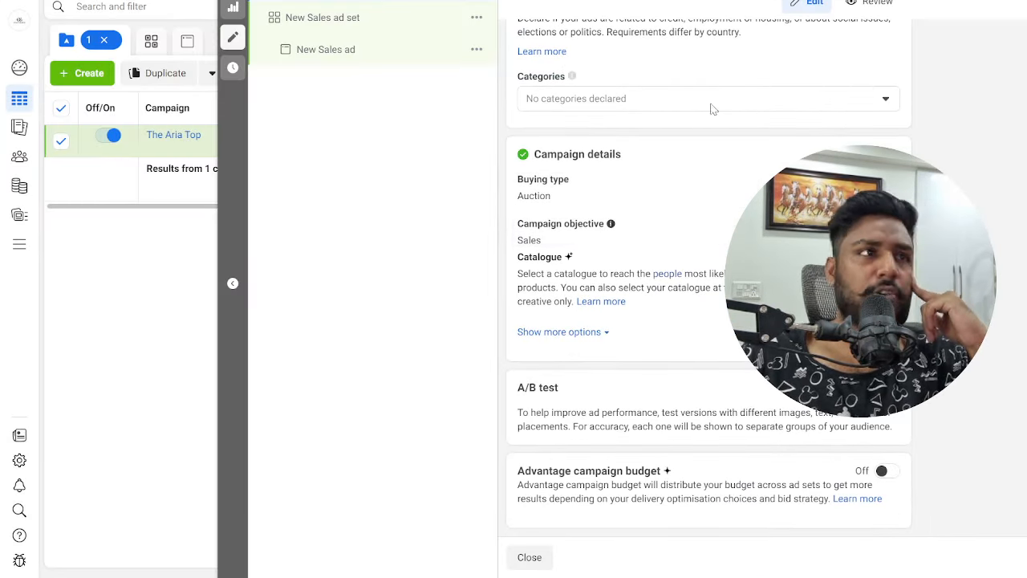
pyautogui.scroll(3, 645, 172)
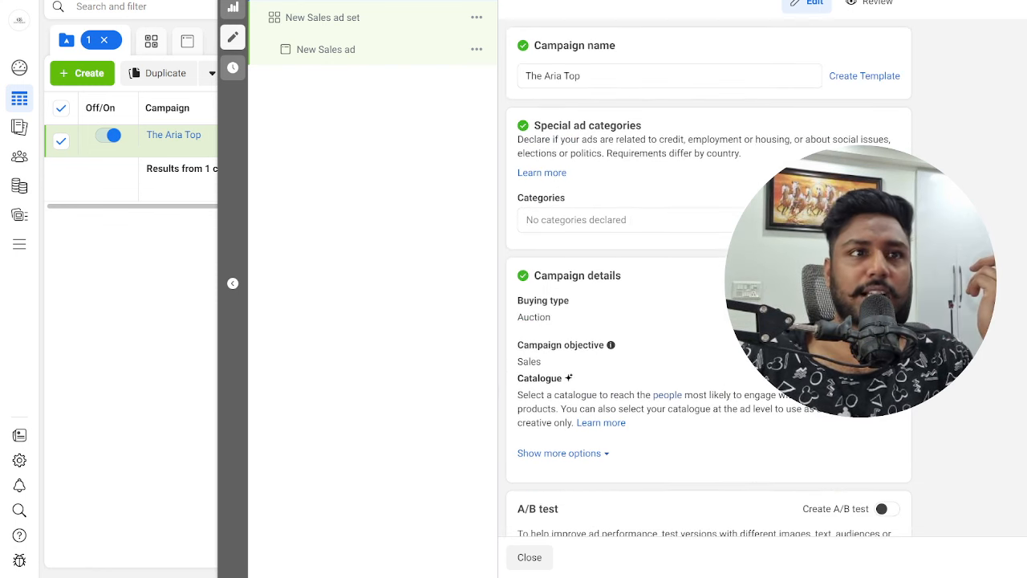
pyautogui.click(1023, 557)
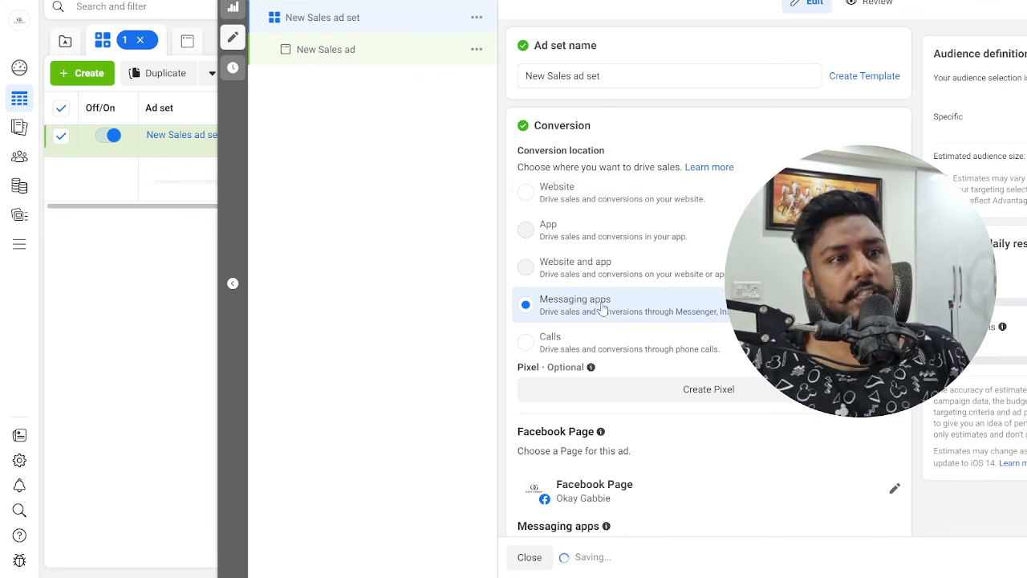
# Step: Set the ad set's conversion location to Website and its performance goal to Maximise number of conversions
pyautogui.click(524, 194)
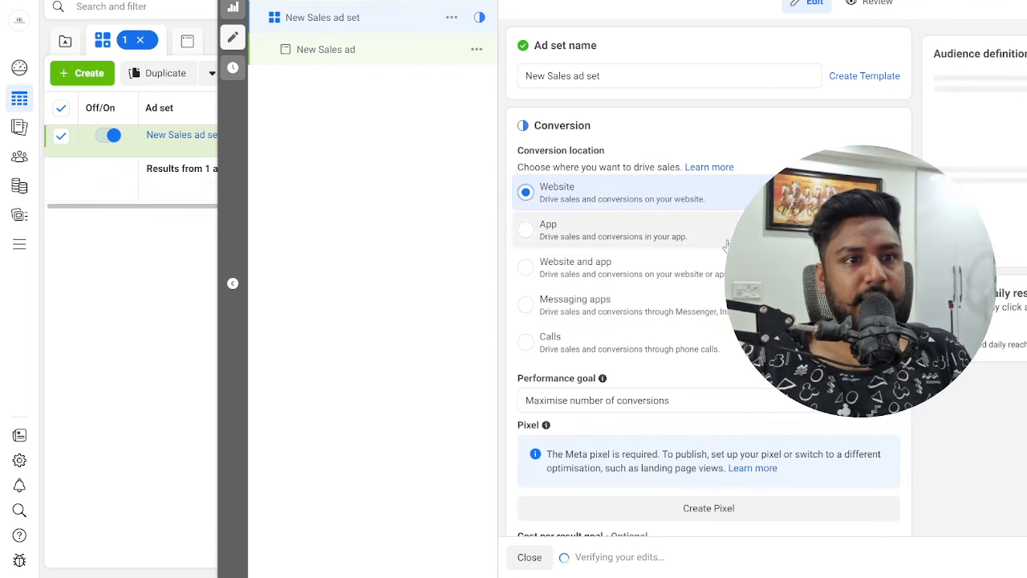
pyautogui.scroll(-3, 620, 402)
pyautogui.click(610, 261)
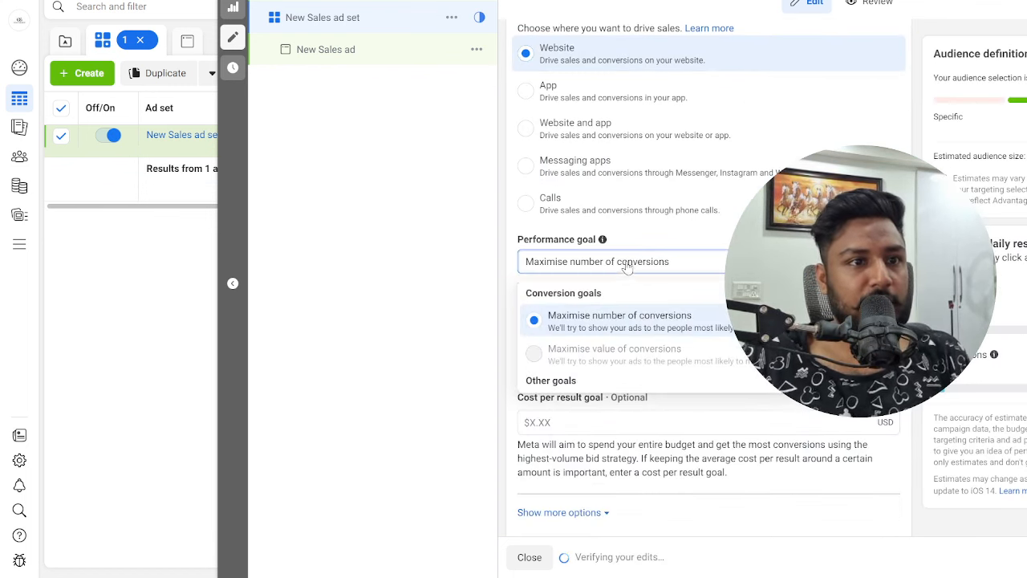
pyautogui.click(657, 317)
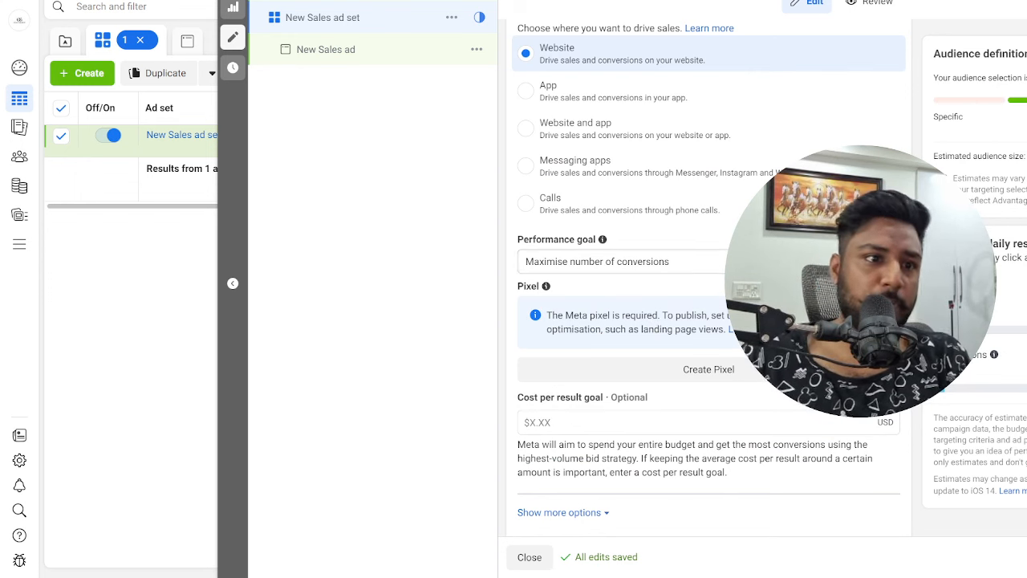
pyautogui.scroll(-1, 710, 278)
pyautogui.click(703, 300)
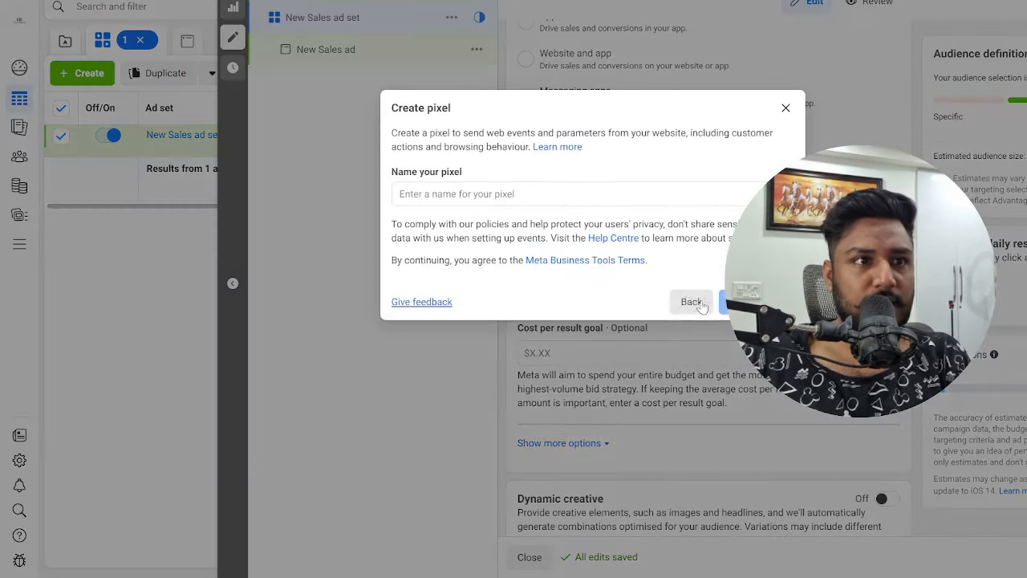
pyautogui.click(511, 193)
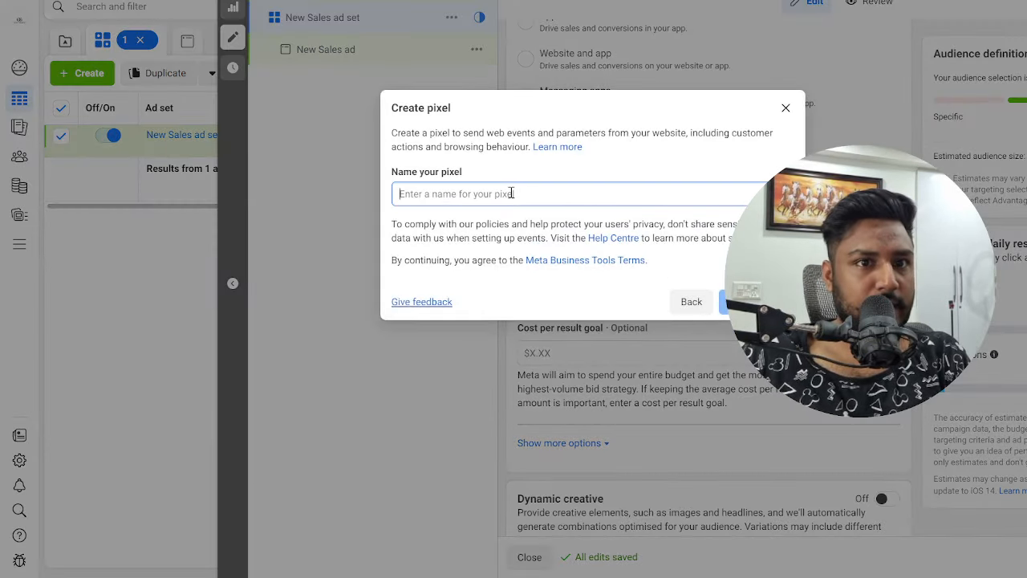
pyautogui.click(786, 107)
pyautogui.scroll(-9, 713, 261)
pyautogui.scroll(-3, 713, 261)
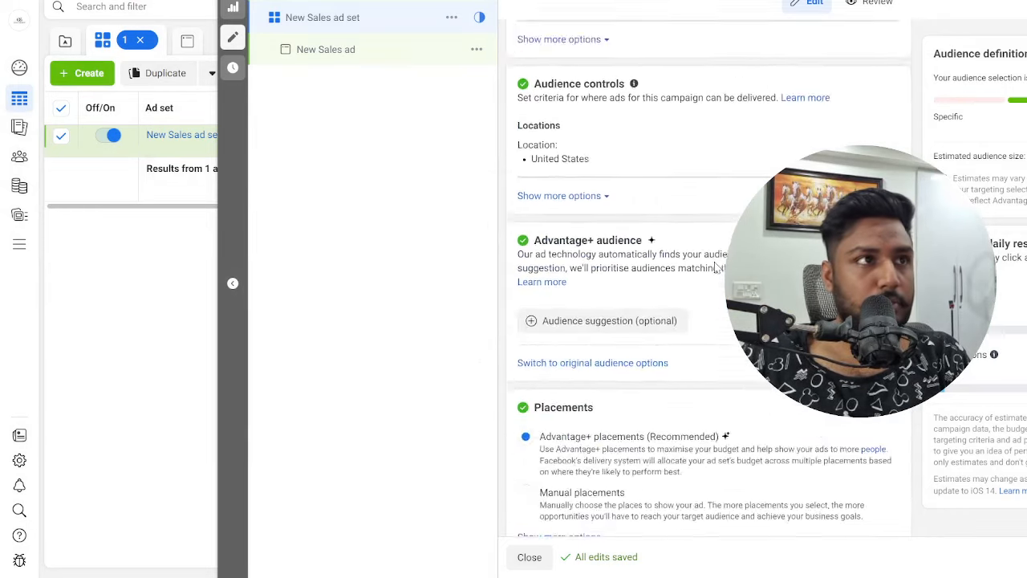
pyautogui.scroll(10, 714, 262)
pyautogui.scroll(-4, 714, 261)
pyautogui.scroll(3, 714, 267)
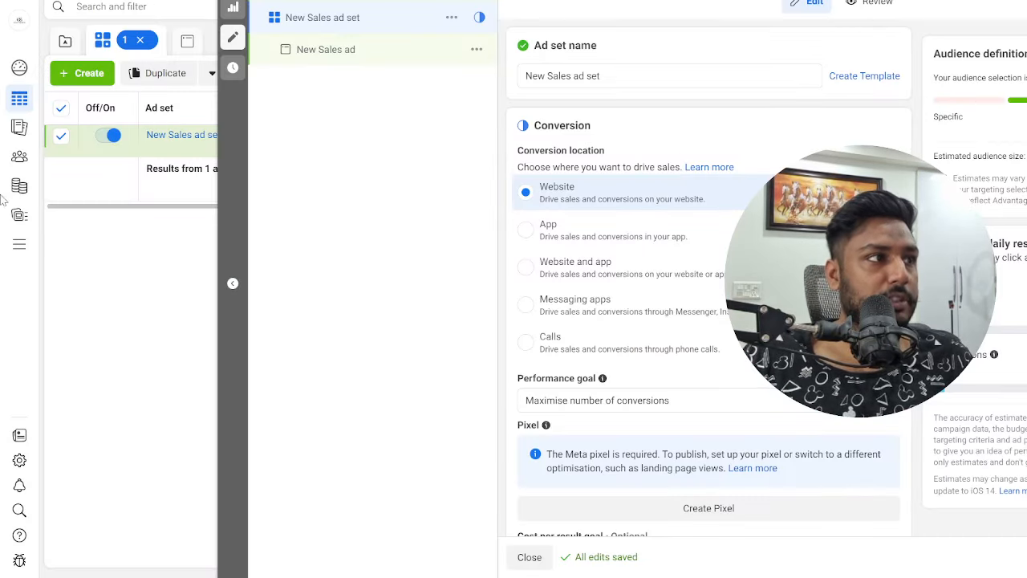
# Step: Switch to Events Manager and open the data sources of the Okay gabbie business
pyautogui.moveTo(5, 201)
pyautogui.click(73, 241)
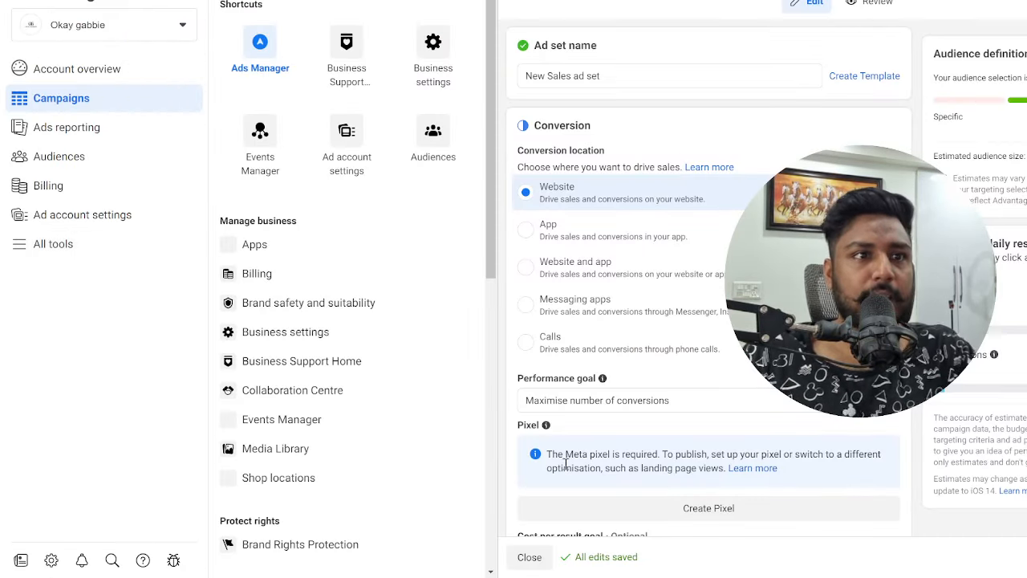
pyautogui.scroll(-2, 627, 391)
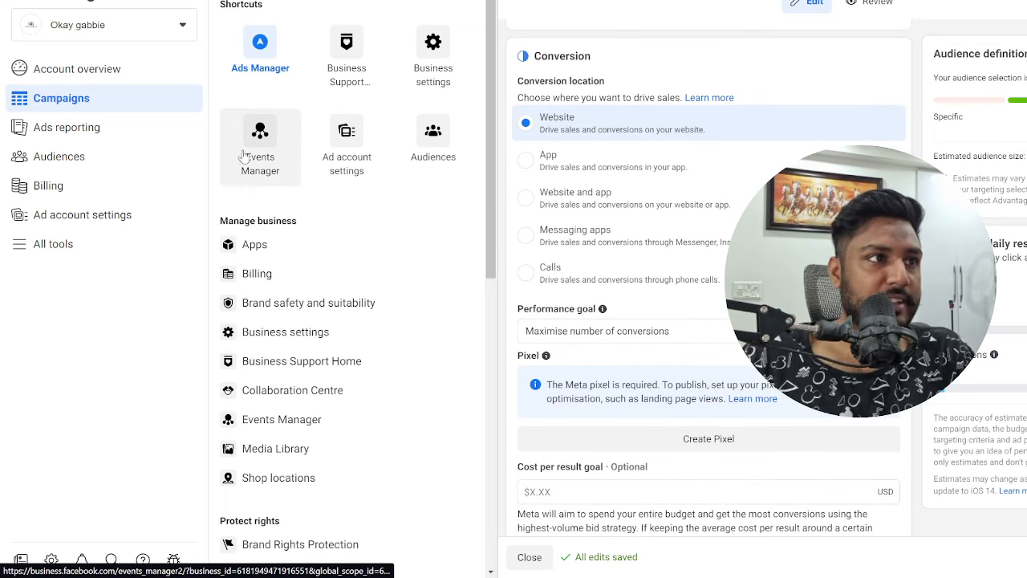
pyautogui.click(379, 189)
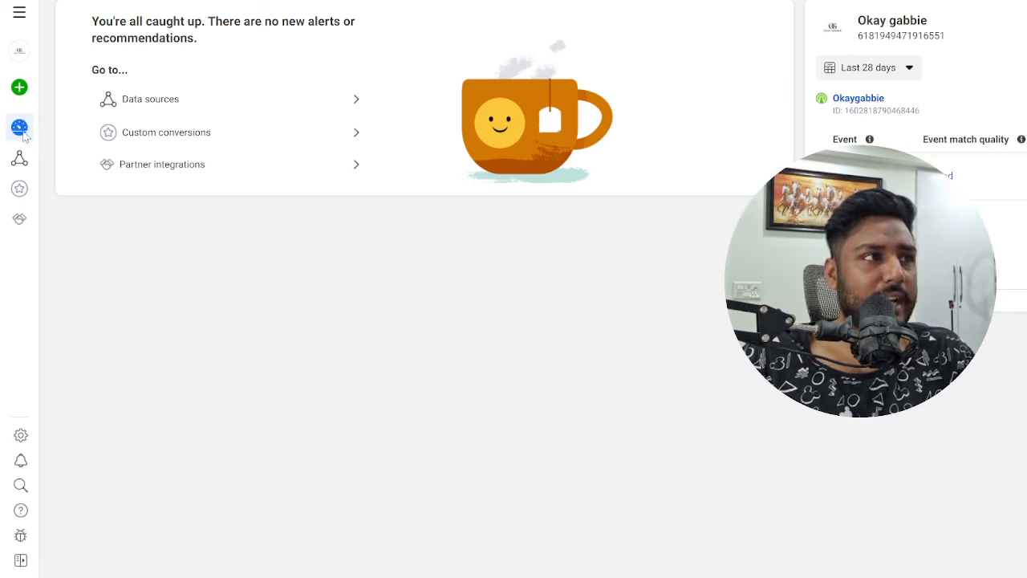
pyautogui.moveTo(19, 230)
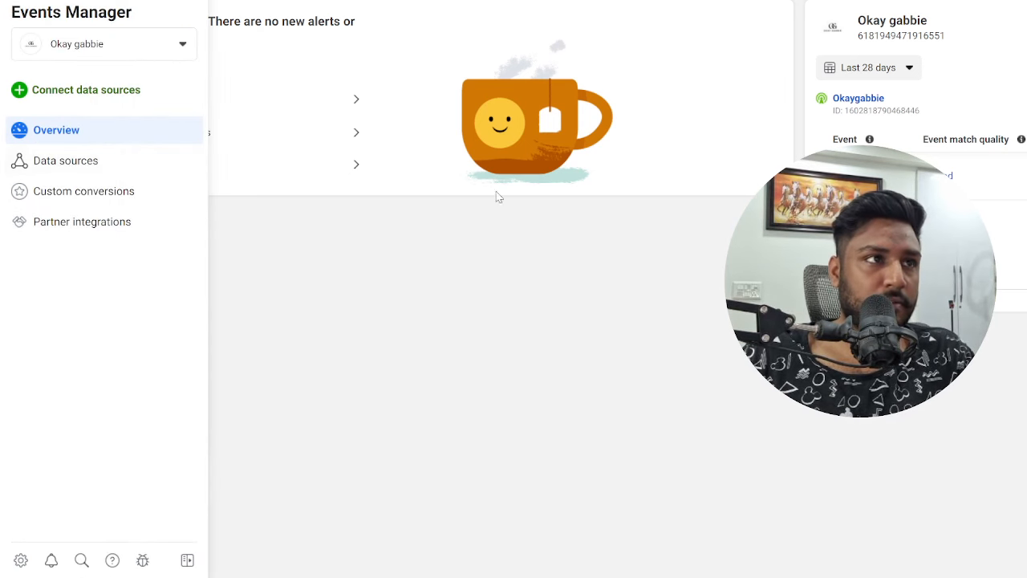
pyautogui.click(116, 163)
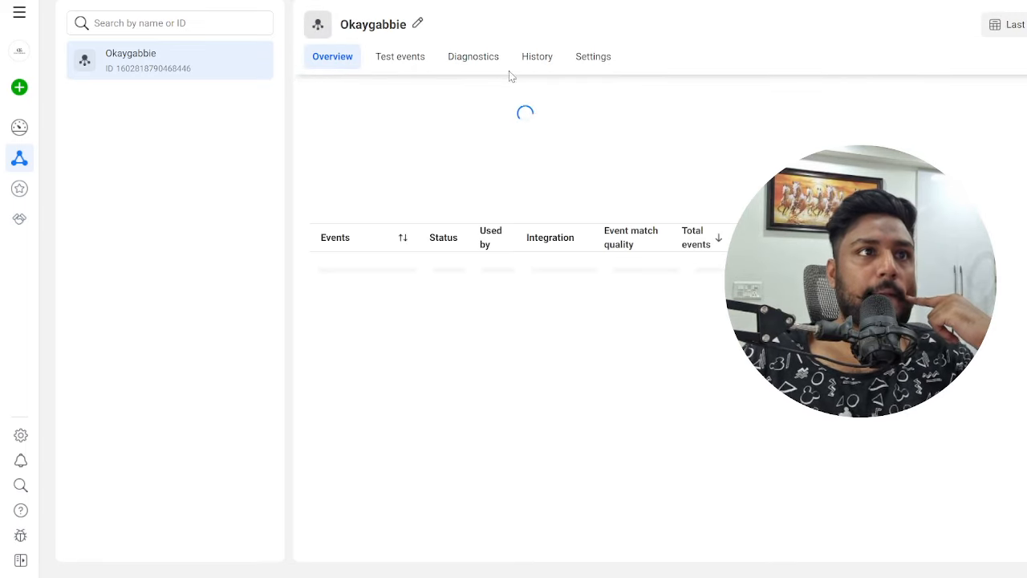
# Step: Open the settings of the Okaygabbie pixel and go to its options for sharing with businesses and ad accounts
pyautogui.click(594, 56)
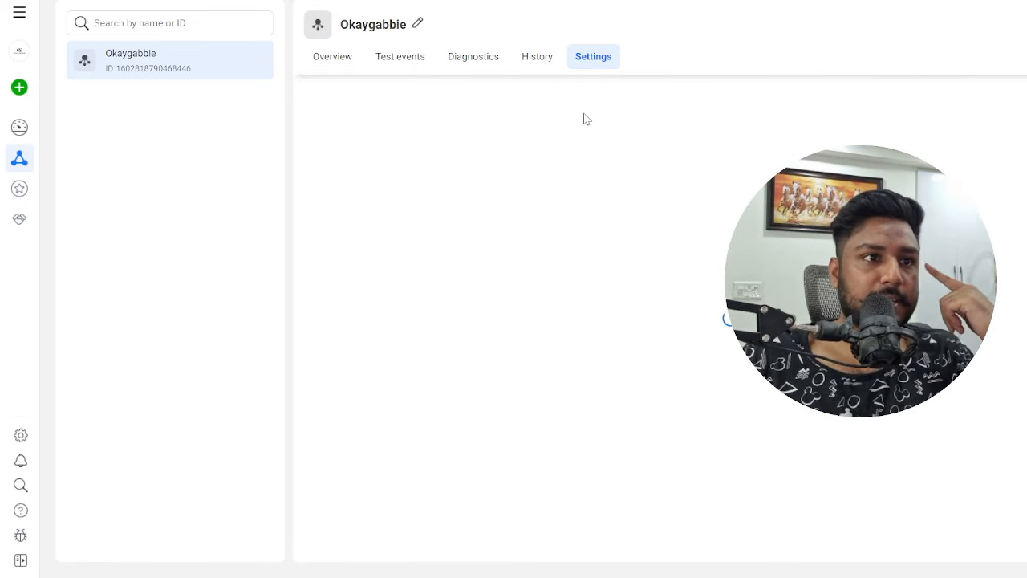
pyautogui.scroll(-5, 551, 165)
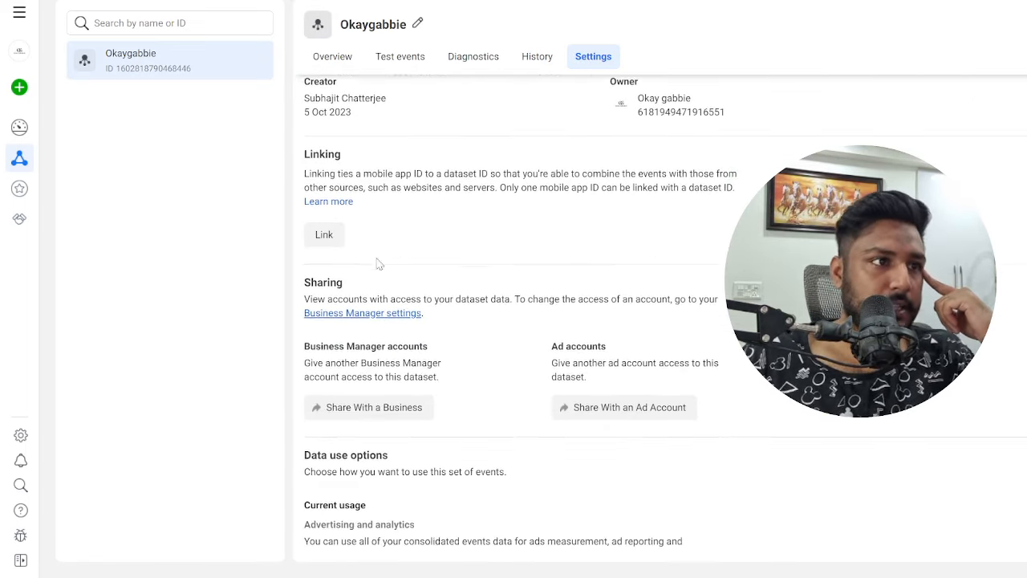
pyautogui.scroll(-2, 460, 299)
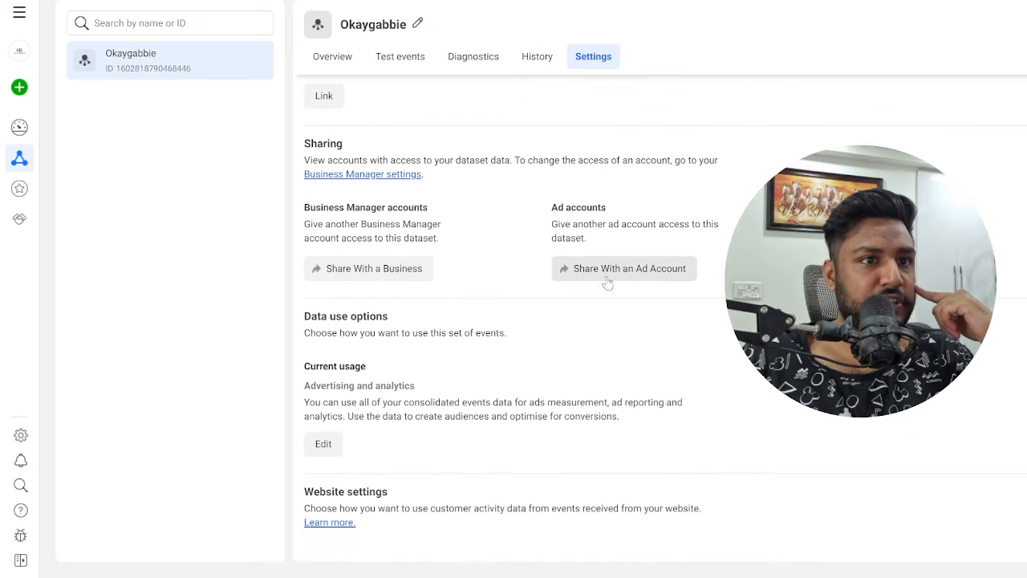
pyautogui.click(344, 275)
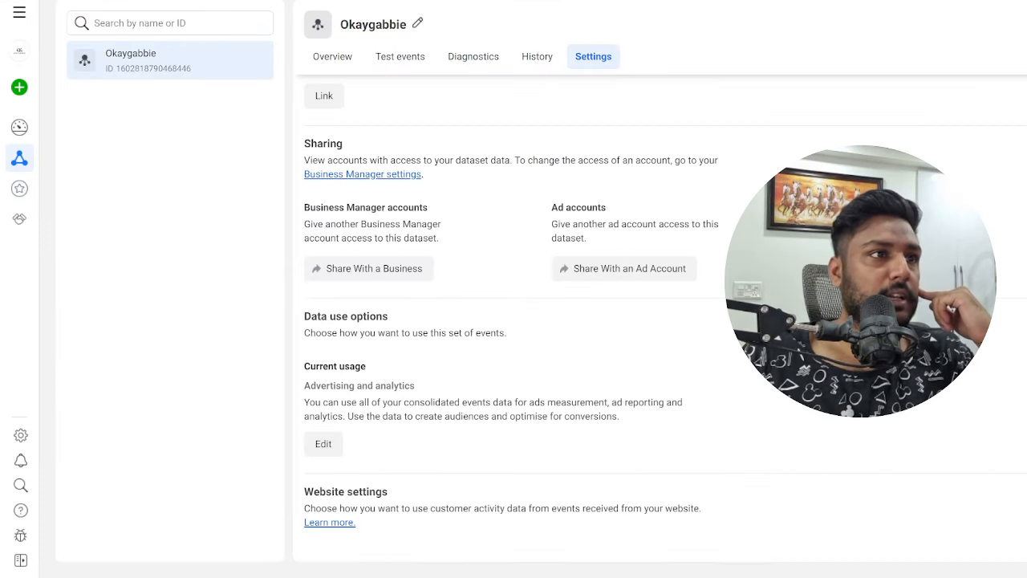
# Step: Return to Ads Manager, open The Aria Top campaign's ad set for editing and check its pixel setting
pyautogui.click(185, 3)
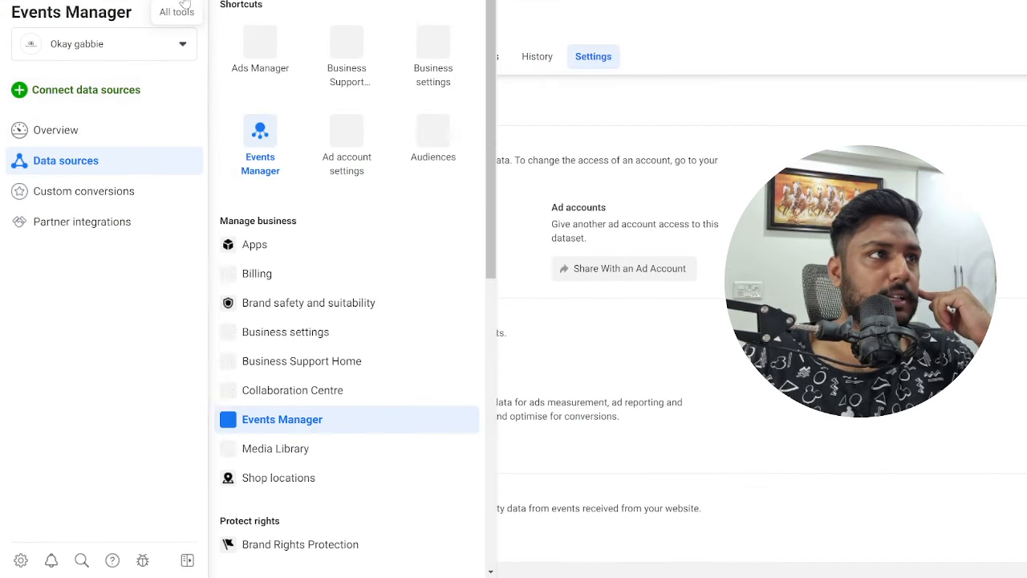
pyautogui.click(265, 64)
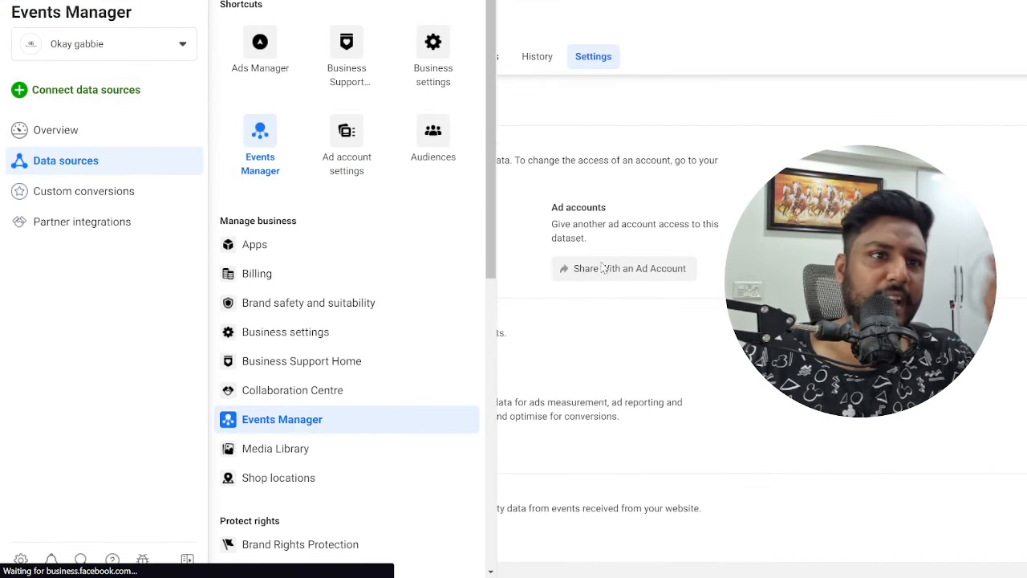
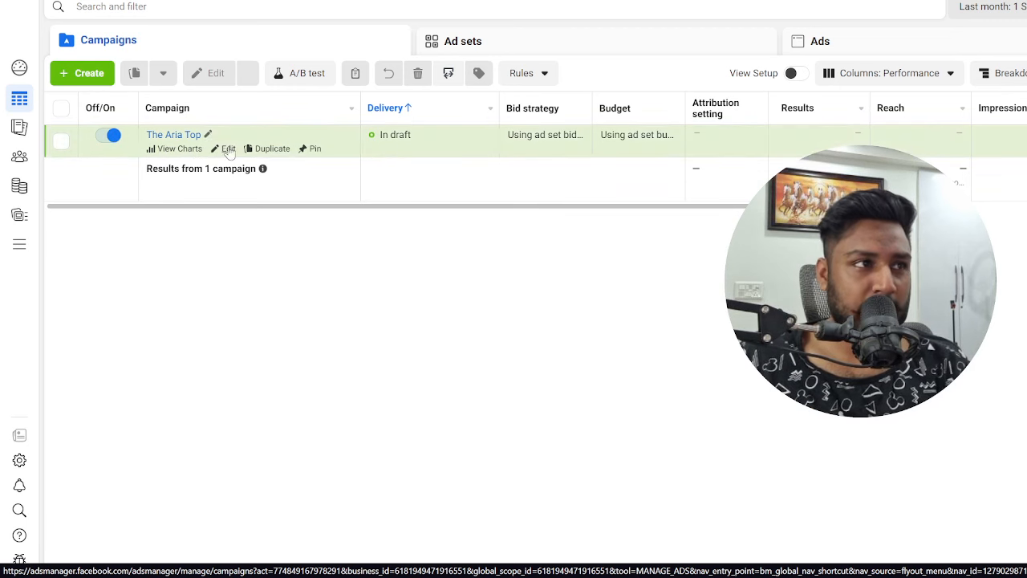
pyautogui.click(226, 149)
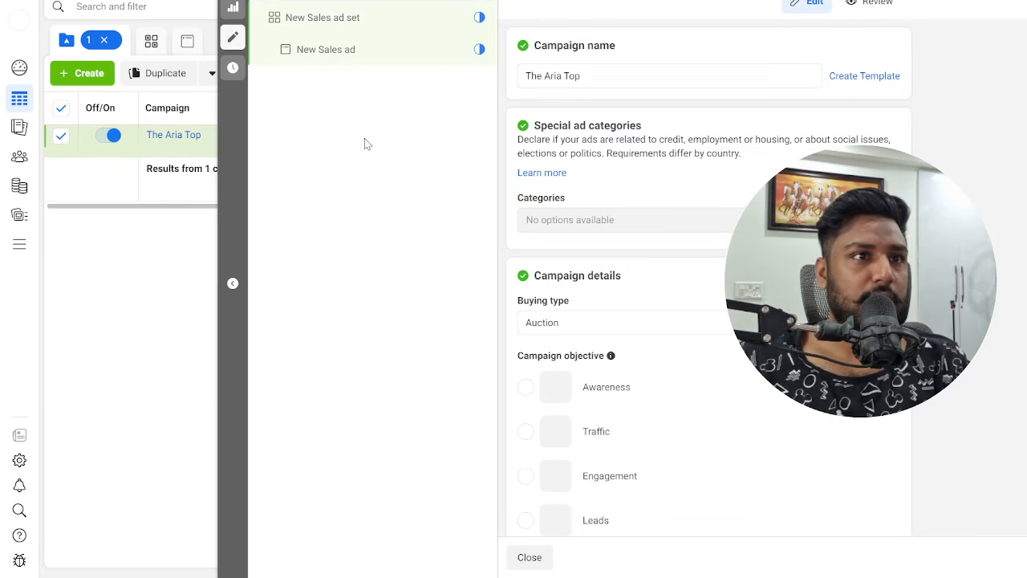
pyautogui.click(333, 30)
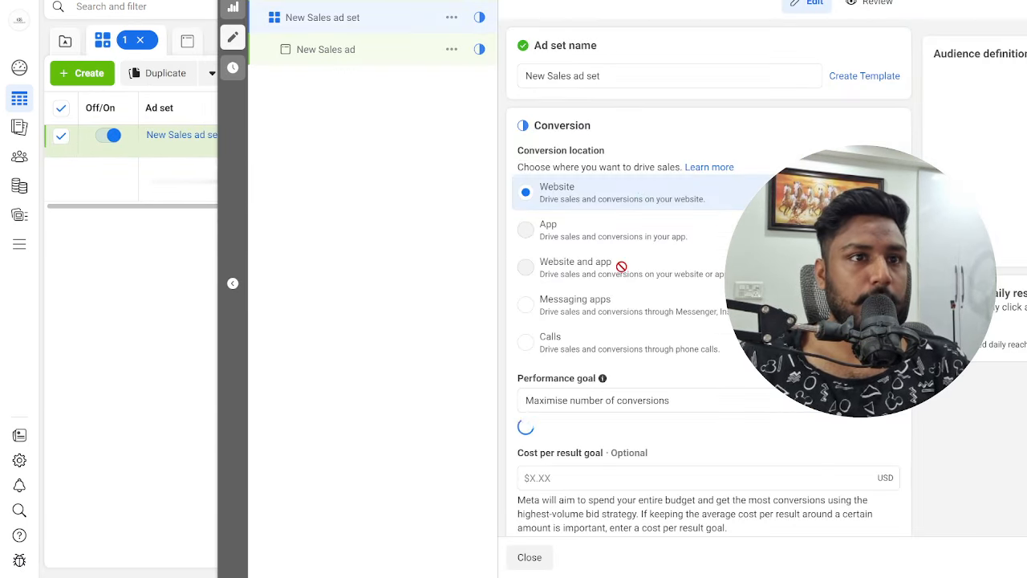
pyautogui.scroll(-3, 621, 267)
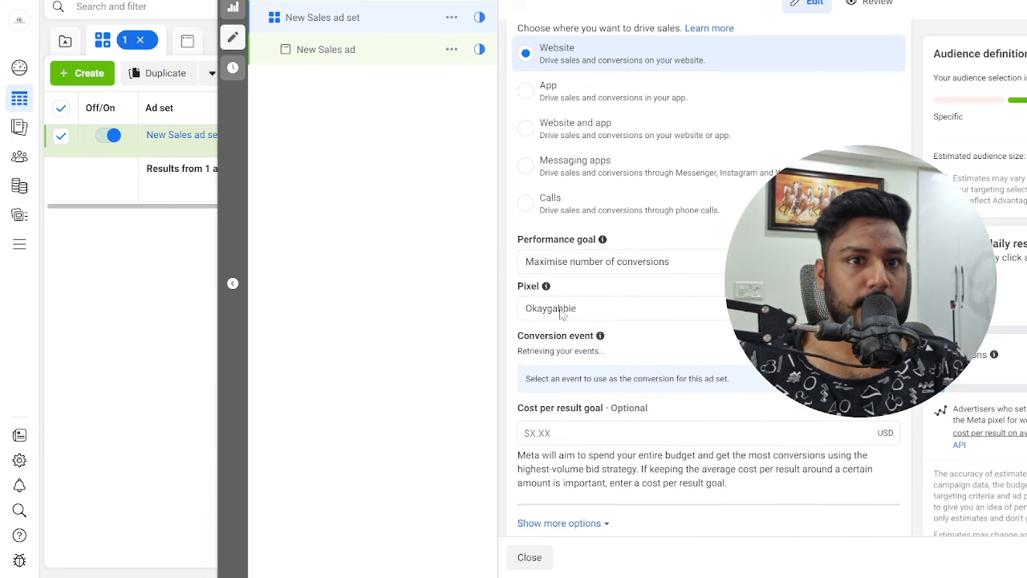
# Step: Set the ad set's conversion event to Purchase and dismiss the engaged-view attribution recommendation
pyautogui.click(629, 359)
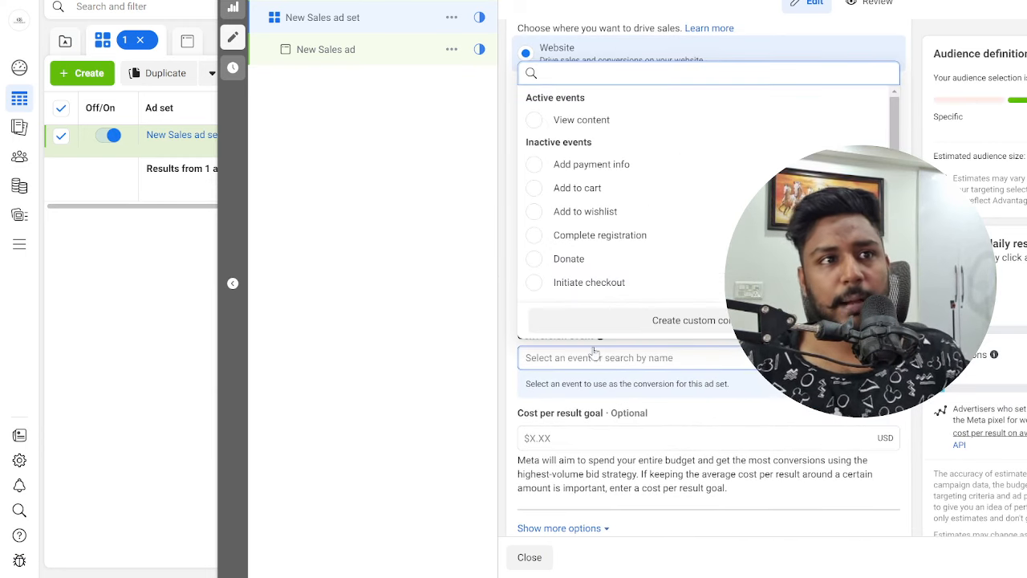
pyautogui.scroll(-2, 627, 217)
pyautogui.scroll(2, 610, 220)
pyautogui.scroll(-3, 601, 222)
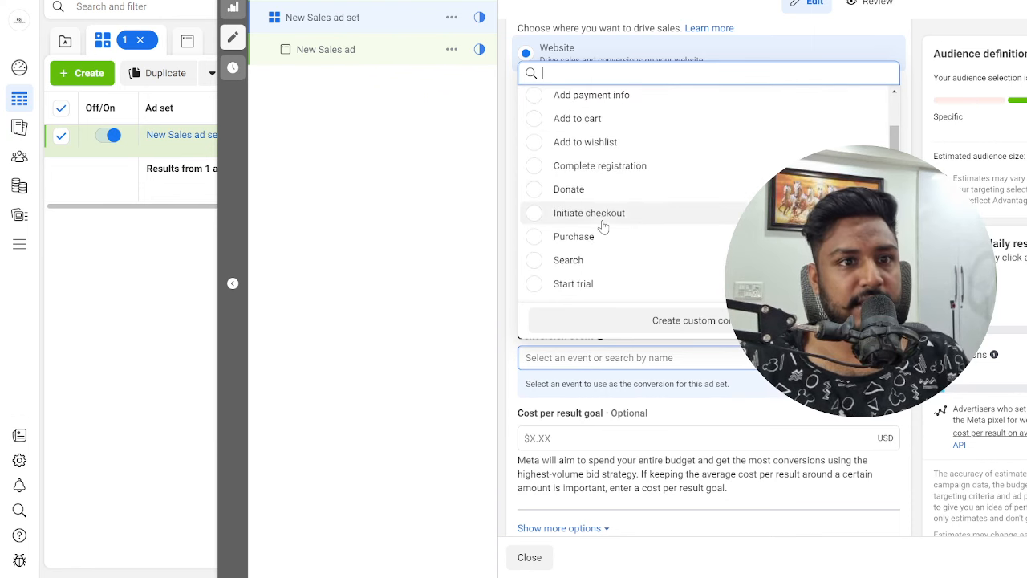
pyautogui.scroll(3, 603, 236)
pyautogui.scroll(-3, 607, 241)
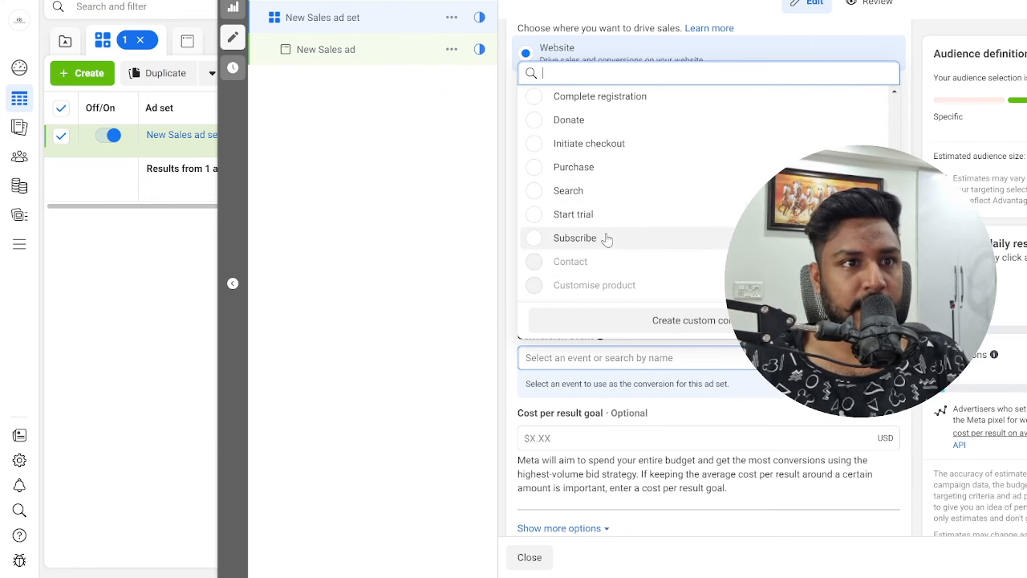
pyautogui.click(539, 167)
pyautogui.scroll(-2, 634, 353)
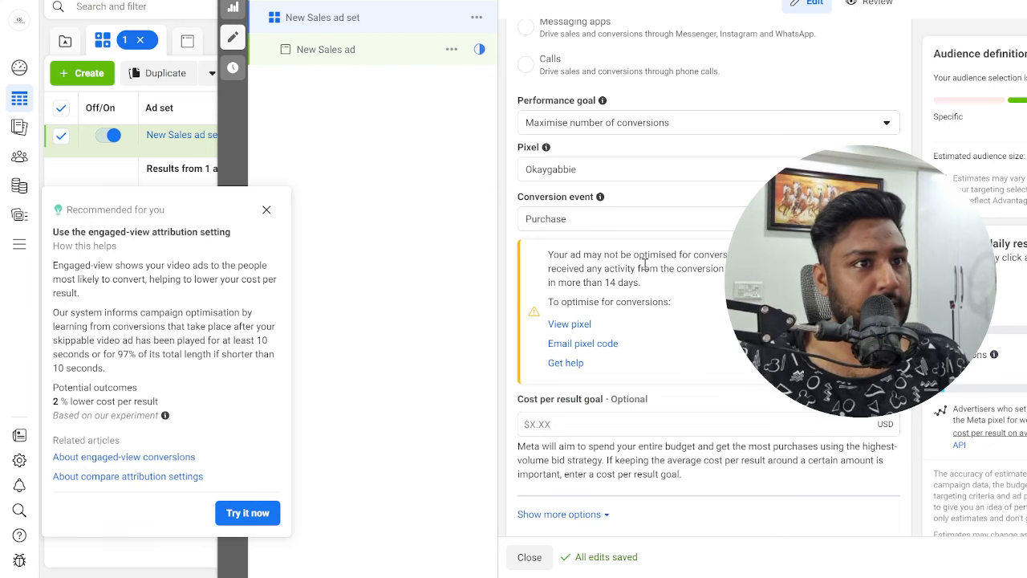
pyautogui.scroll(-3, 642, 345)
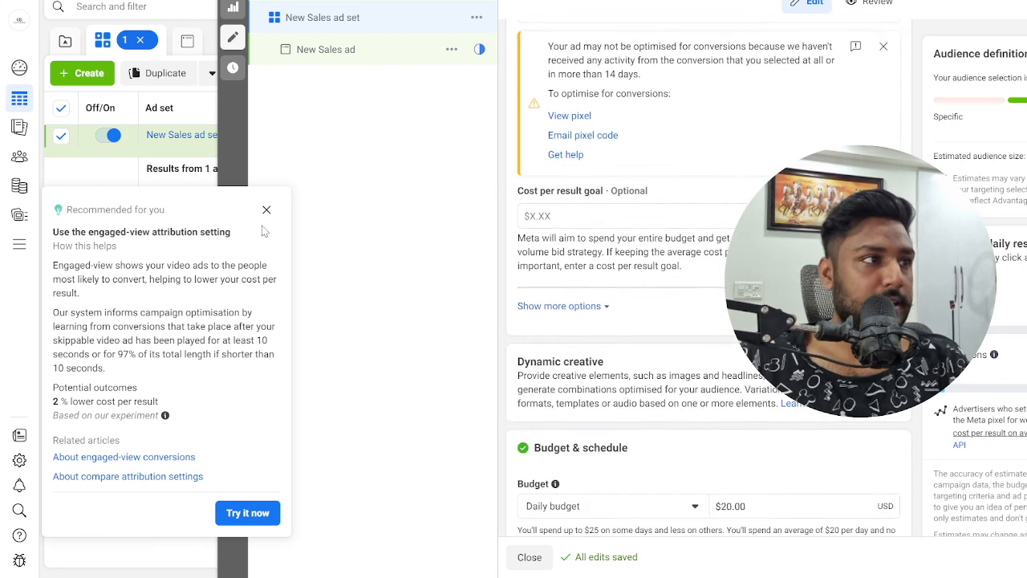
pyautogui.click(267, 210)
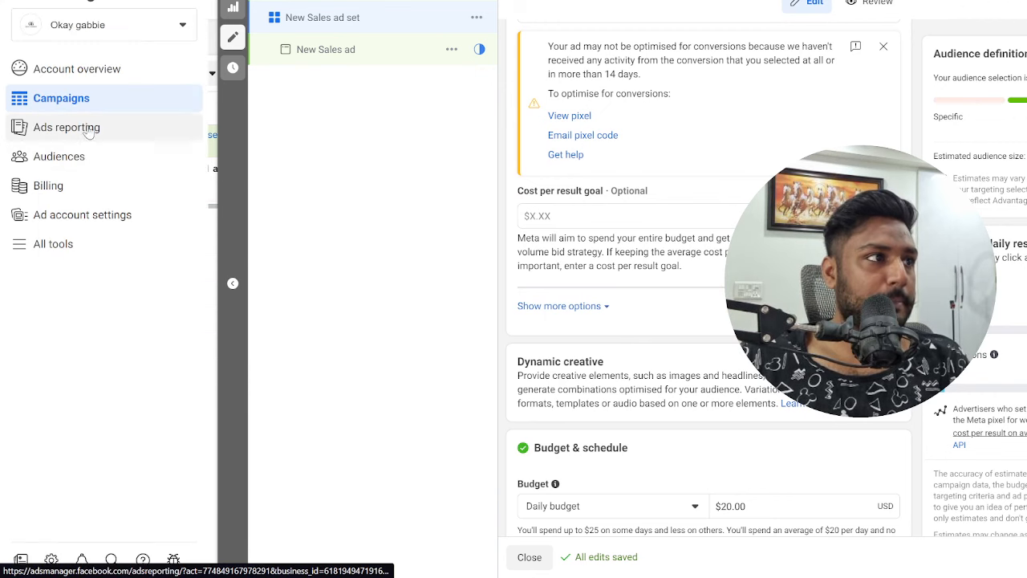
# Step: Review the pixel's event code instructions, follow them to Test Events, and open the Events Manager overview of alerts and recommended tasks
pyautogui.click(590, 117)
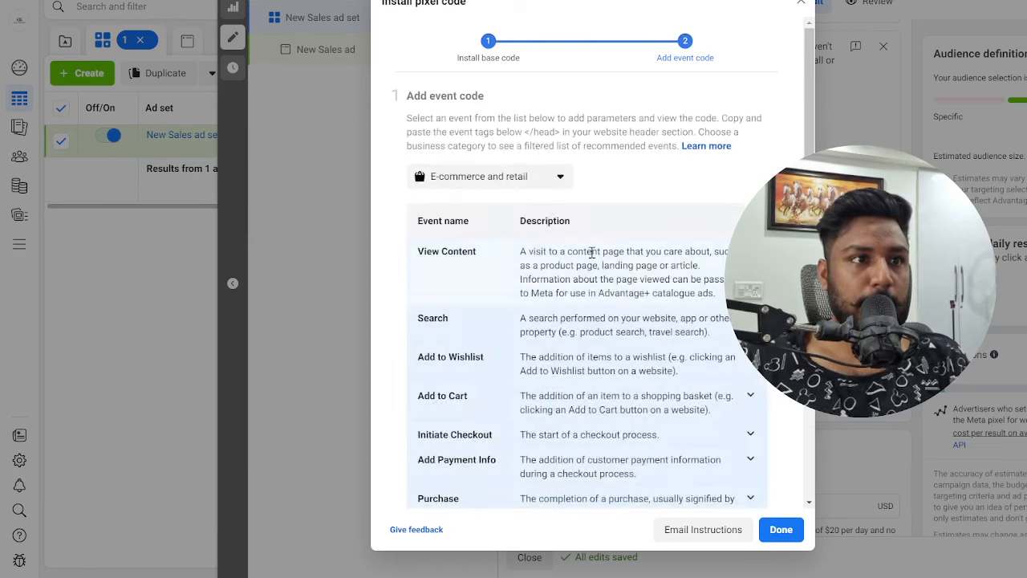
pyautogui.scroll(-2, 620, 365)
pyautogui.scroll(-5, 620, 365)
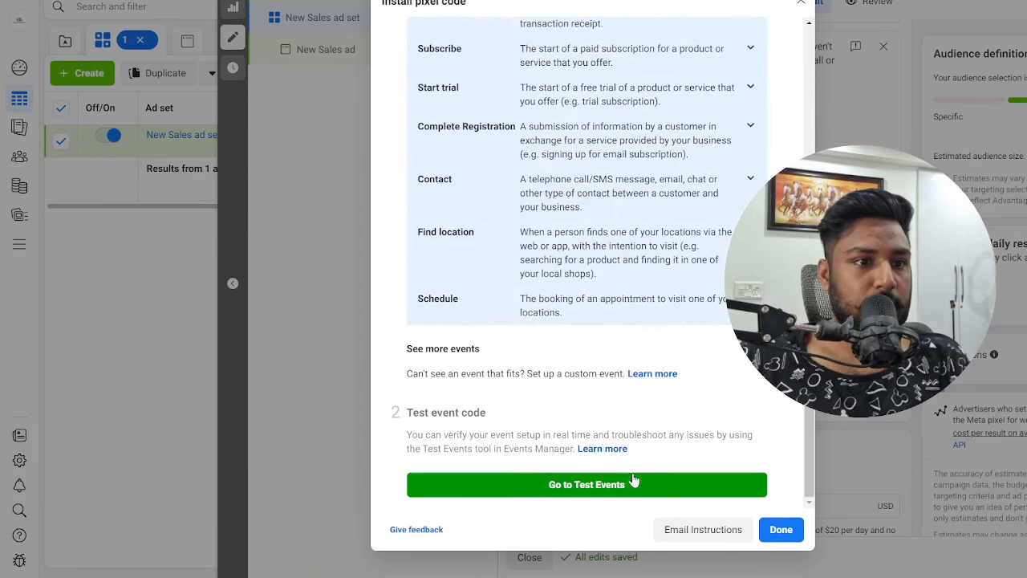
pyautogui.click(640, 485)
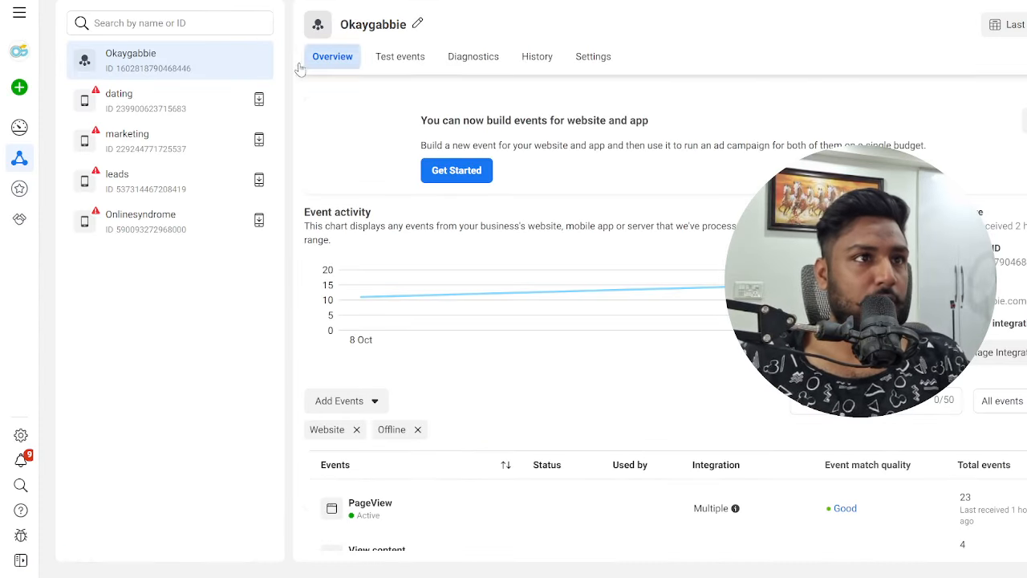
pyautogui.moveTo(16, 127)
pyautogui.click(44, 137)
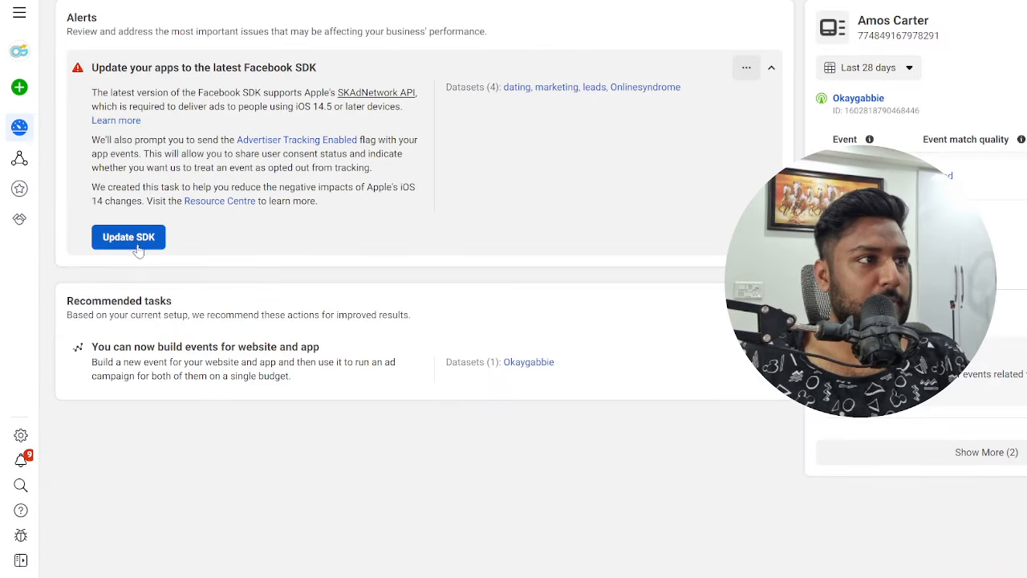
# Step: Try to build a website and app event named Purchase from the Okaygabbie website and the dating app
pyautogui.click(495, 366)
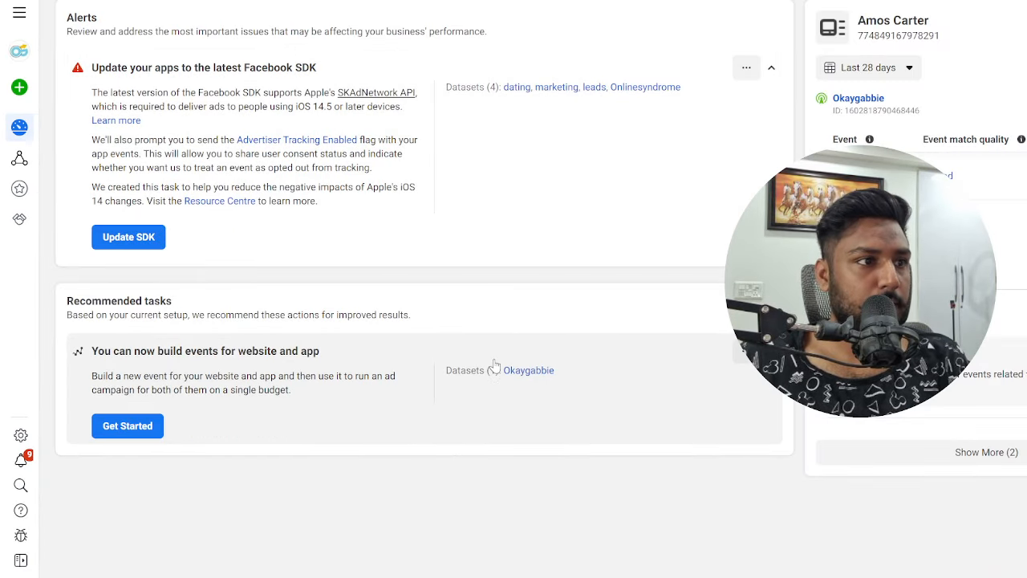
pyautogui.click(125, 425)
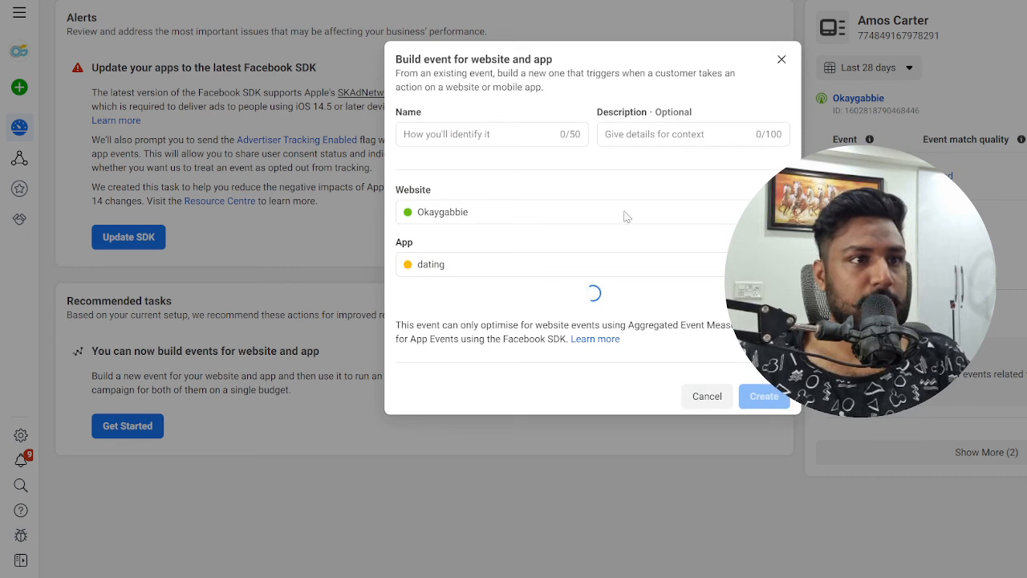
pyautogui.click(545, 242)
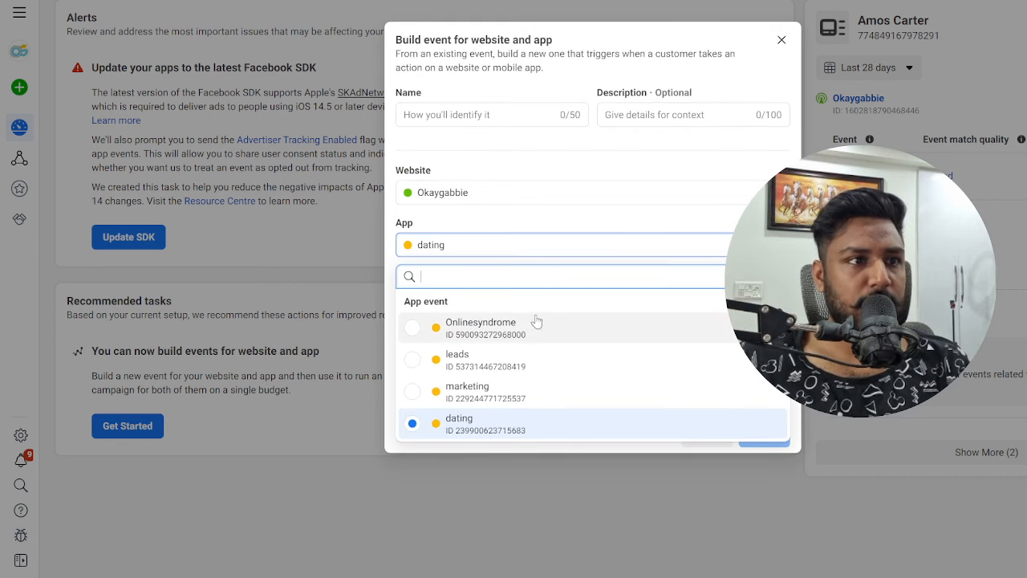
pyautogui.click(581, 213)
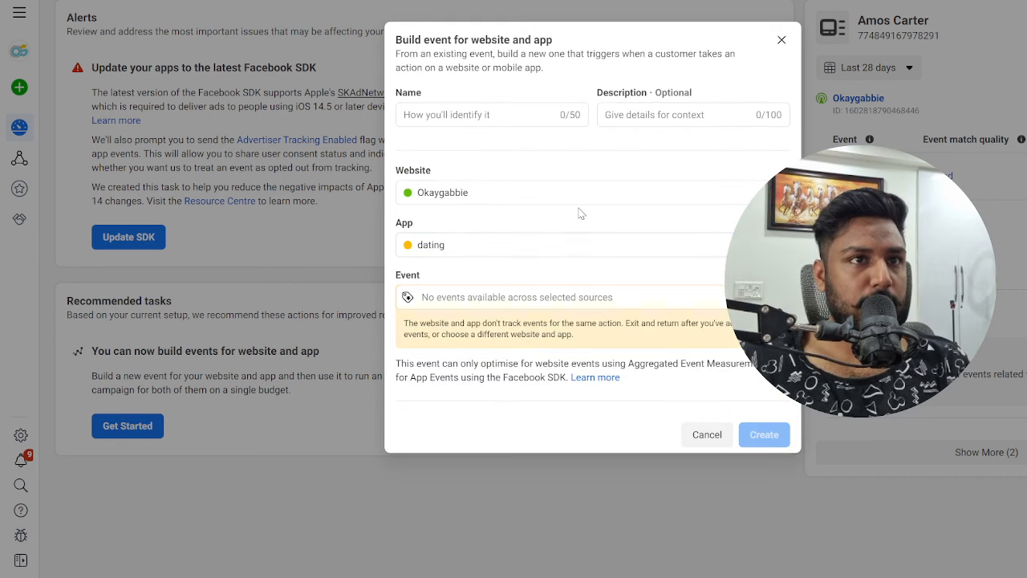
pyautogui.click(567, 295)
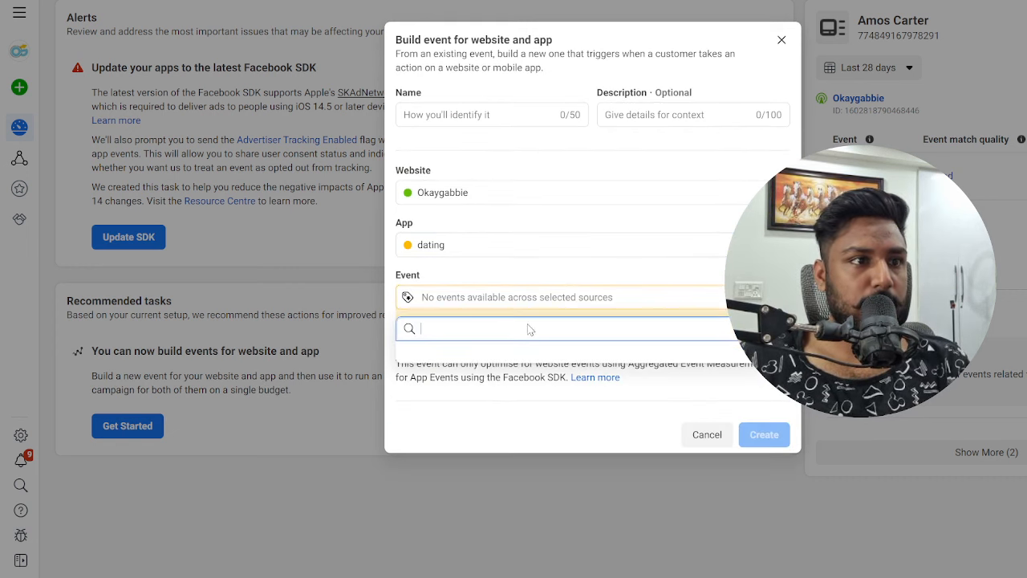
pyautogui.click(487, 112)
pyautogui.write('Purchase')
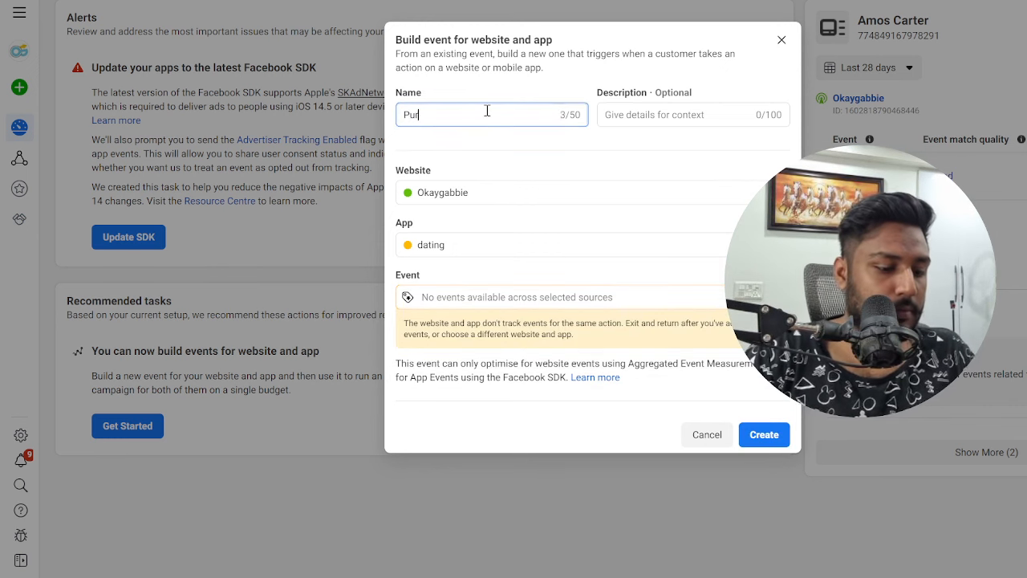
pyautogui.click(537, 299)
pyautogui.click(728, 409)
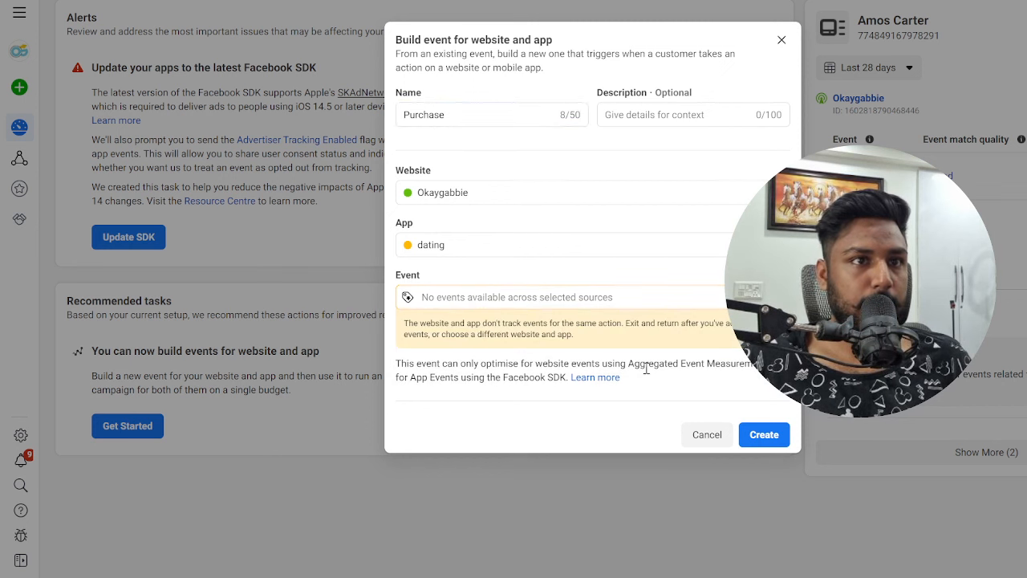
pyautogui.click(577, 305)
pyautogui.write('s')
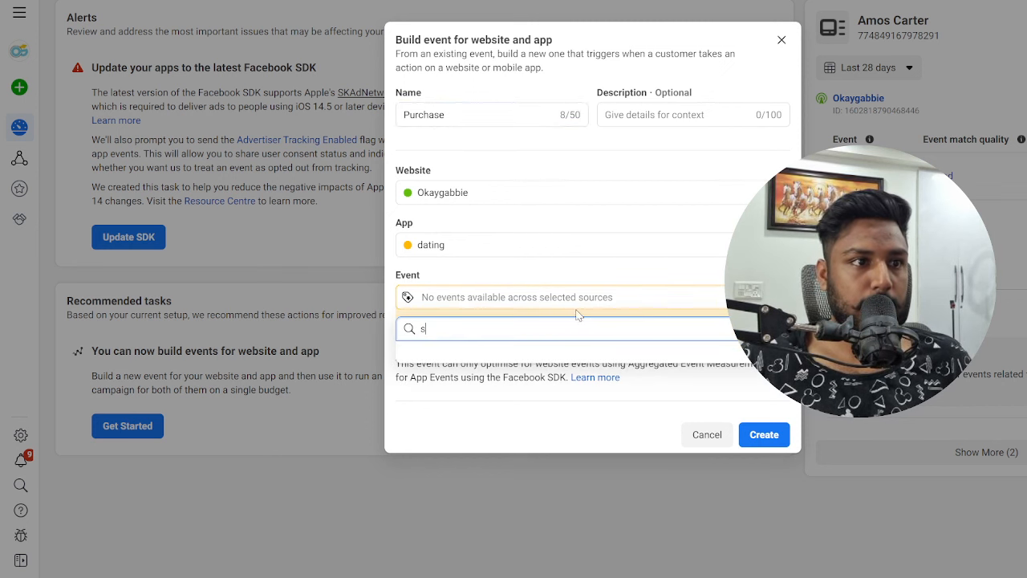
pyautogui.click(782, 40)
# Step: Check the events on the Okaygabbie pixel and the event measurement information, then return to Ads Manager and finish the pixel code instructions
pyautogui.click(911, 277)
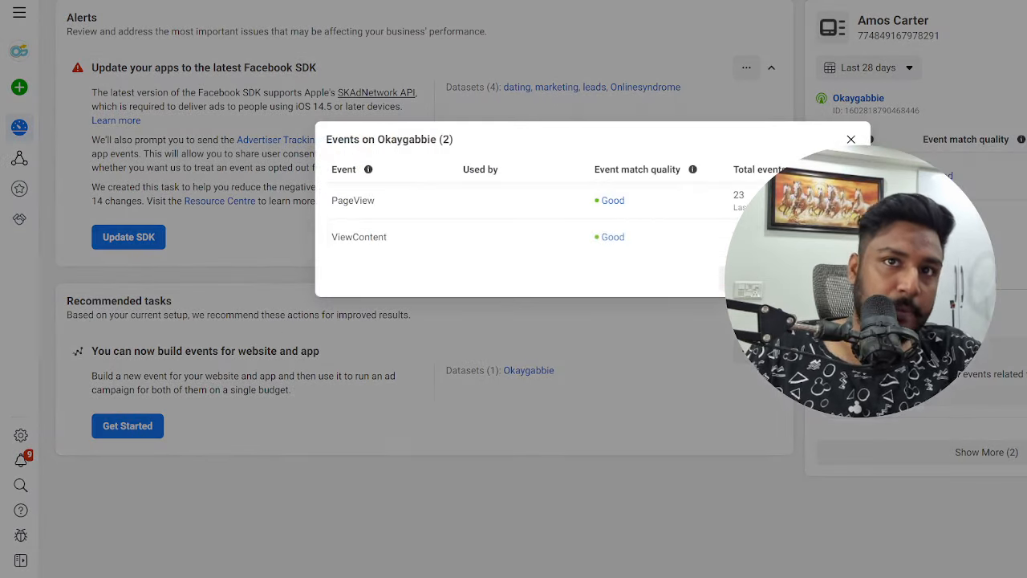
pyautogui.click(590, 241)
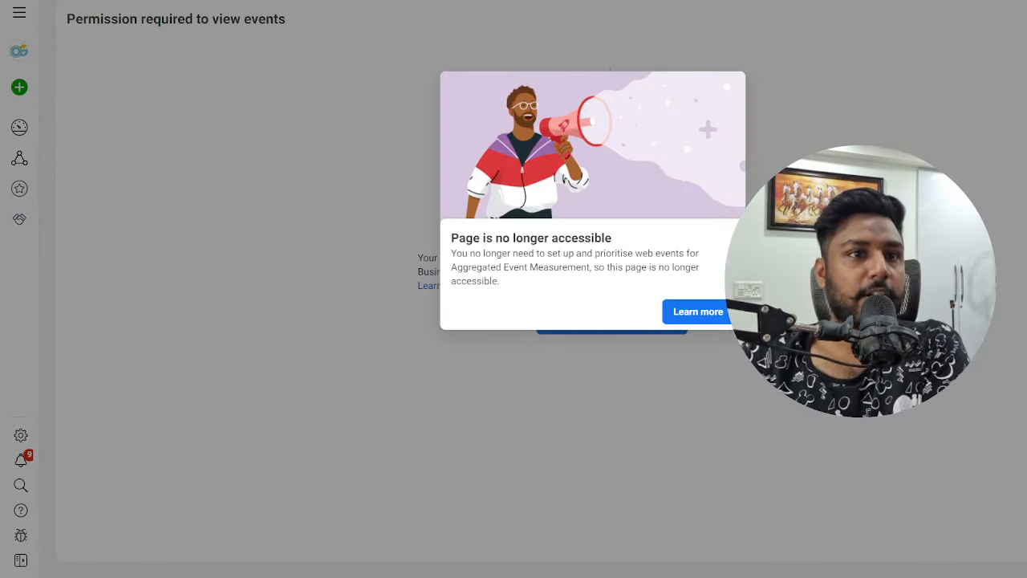
pyautogui.click(716, 320)
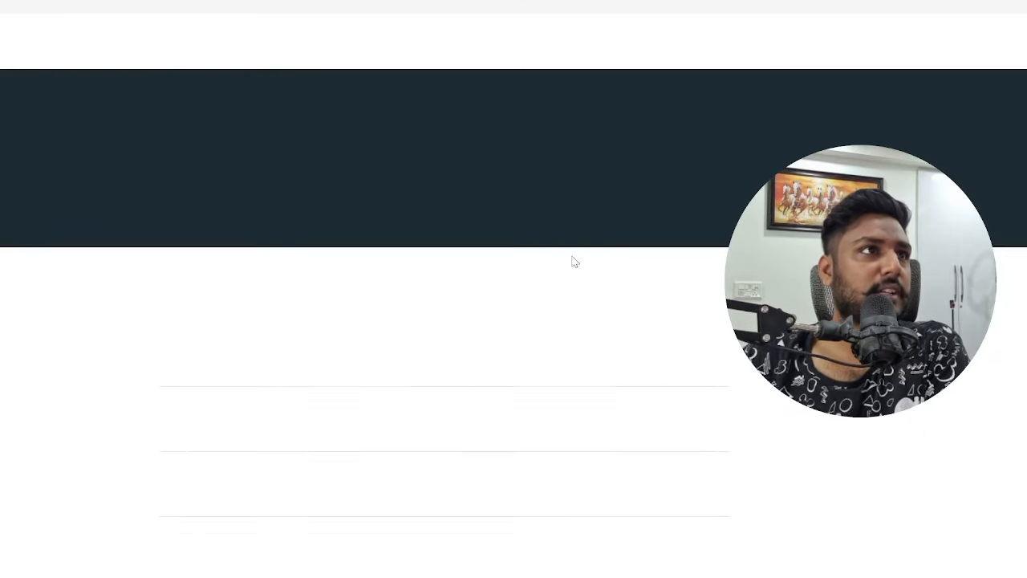
pyautogui.hotkey('ctrl', 'w')
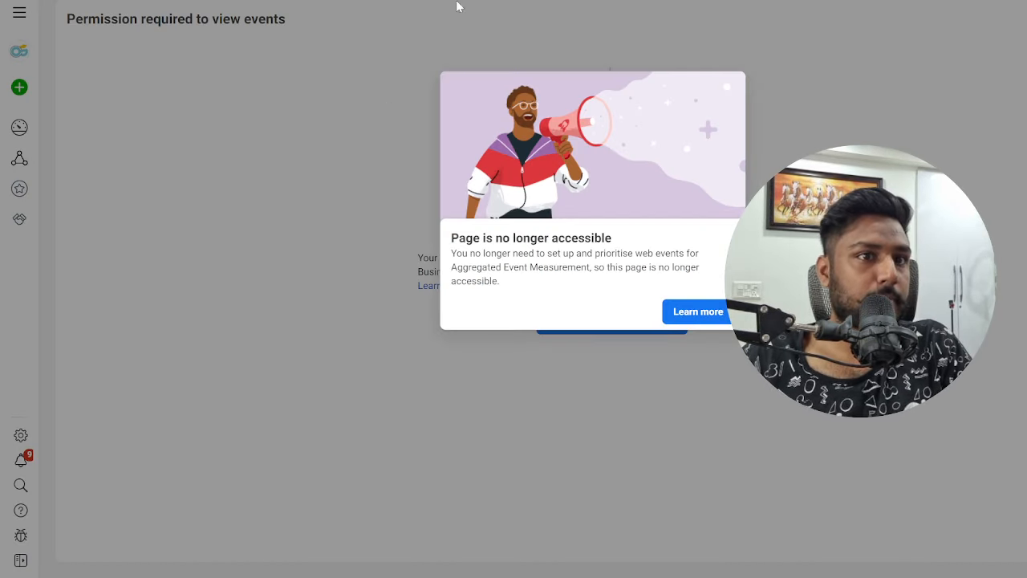
pyautogui.hotkey('ctrl', 'w')
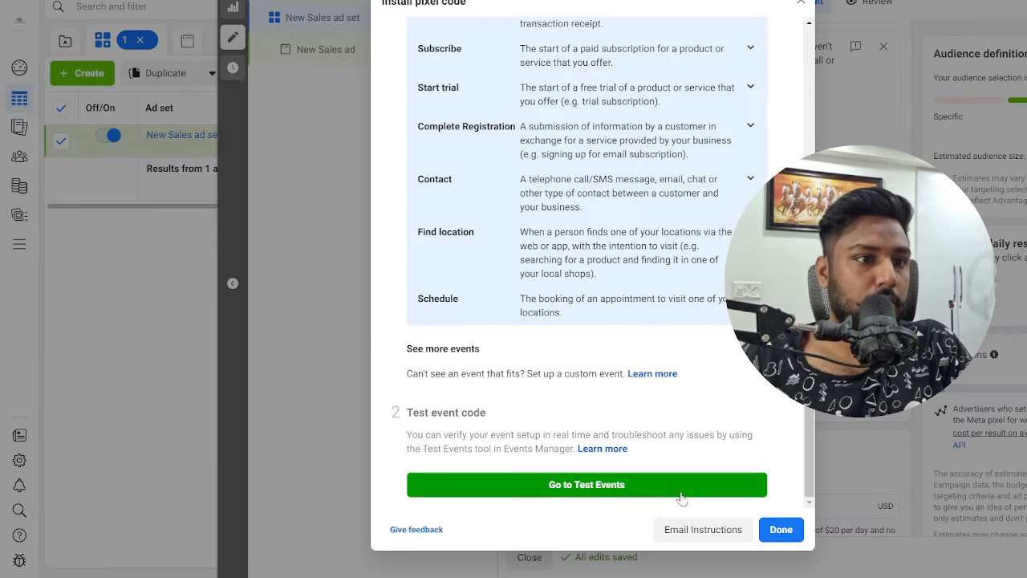
pyautogui.click(781, 530)
# Step: Recheck the conversion event choices, keeping Purchase, and set the ad set's daily budget to $50.00
pyautogui.scroll(3, 573, 166)
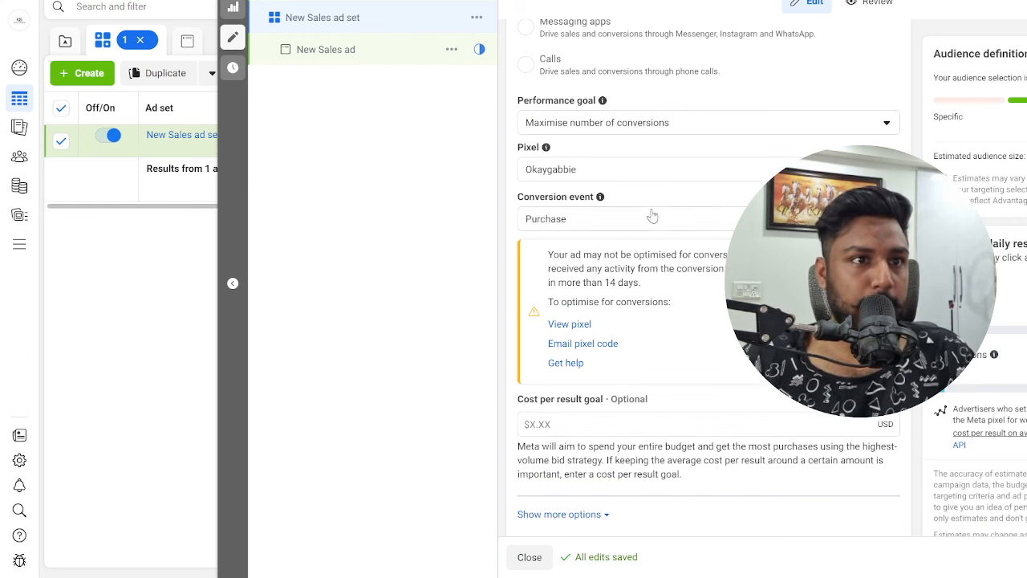
pyautogui.click(652, 218)
pyautogui.scroll(-2, 580, 418)
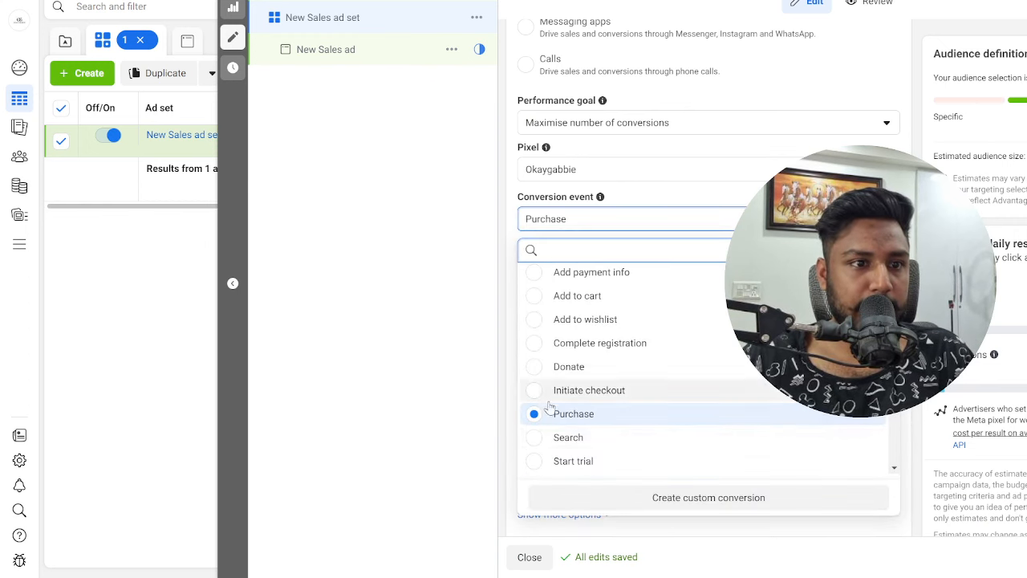
pyautogui.click(456, 393)
pyautogui.scroll(-6, 610, 402)
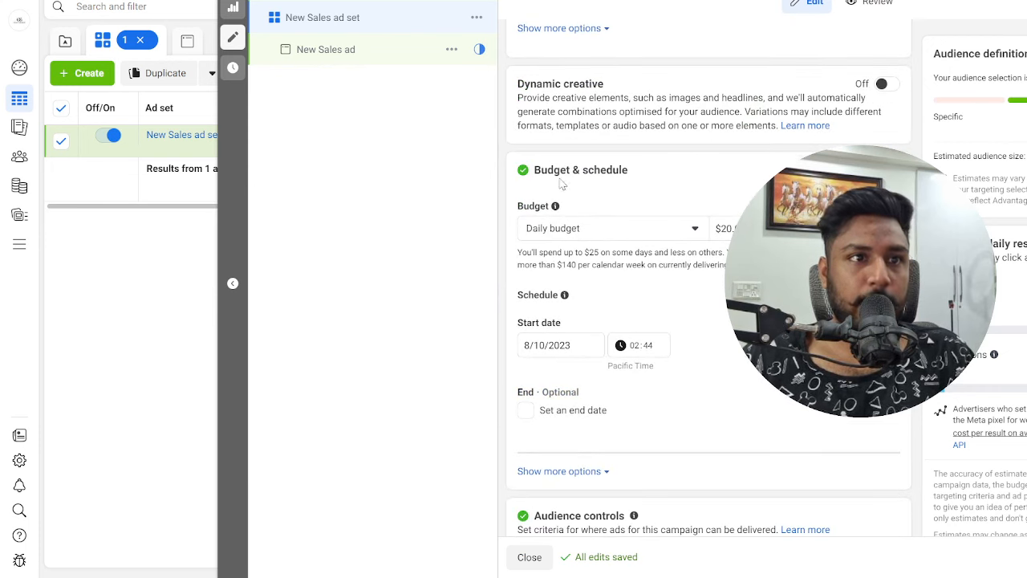
pyautogui.press('BackSpace')
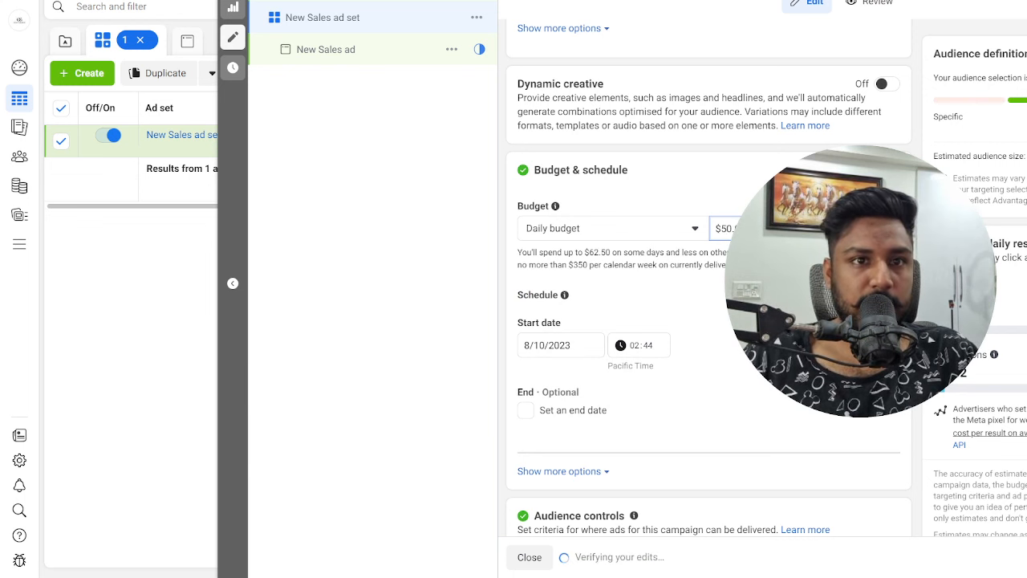
# Step: Review the ad set's conversion, budget and audience settings, expanding the audience controls' options and opening the locations for editing
pyautogui.scroll(-3, 708, 321)
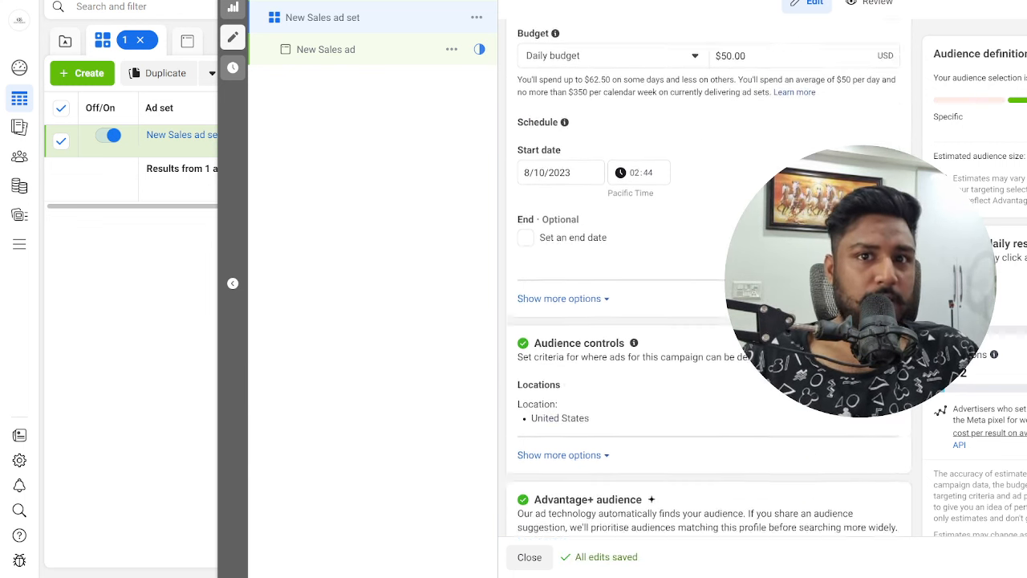
pyautogui.scroll(-2, 728, 340)
pyautogui.scroll(6, 728, 341)
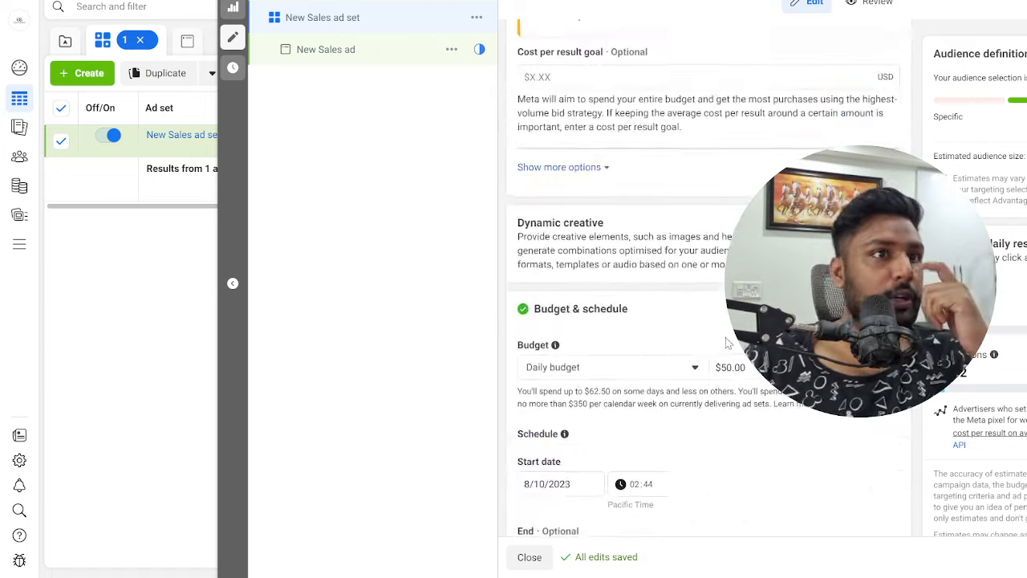
pyautogui.scroll(4, 728, 343)
pyautogui.scroll(2, 614, 195)
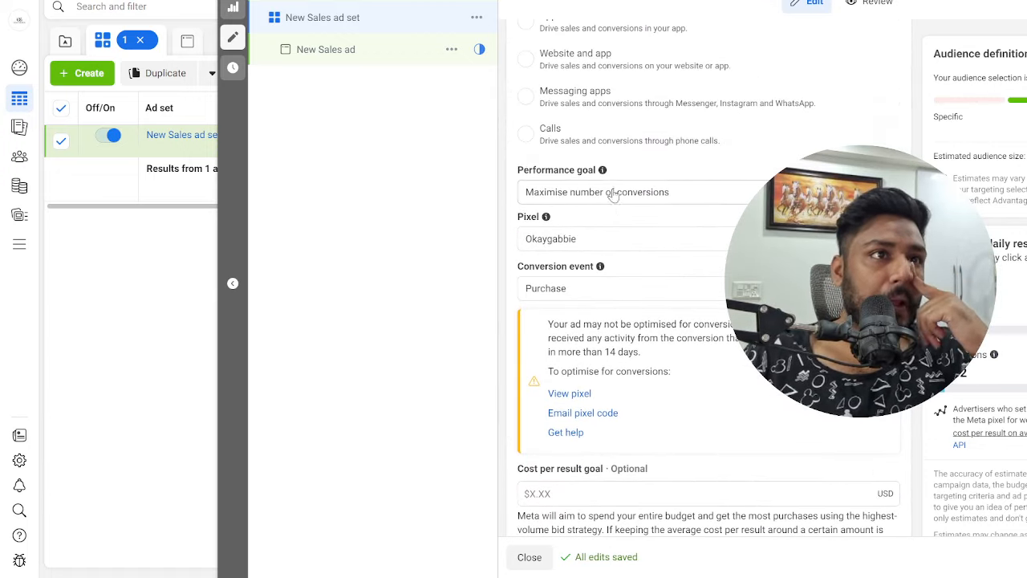
pyautogui.scroll(2, 633, 258)
pyautogui.scroll(-2, 712, 251)
pyautogui.scroll(-15, 711, 251)
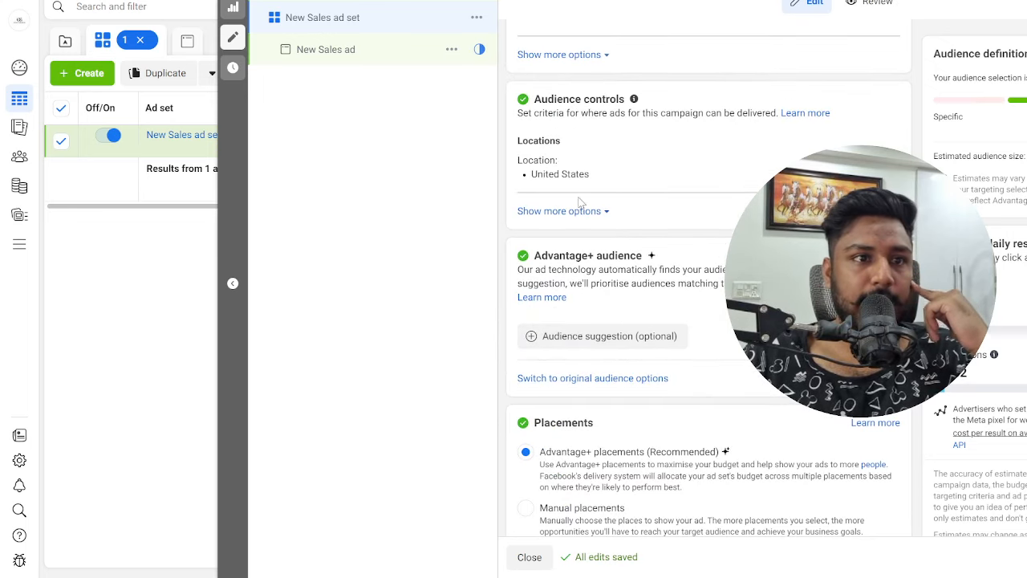
pyautogui.click(548, 213)
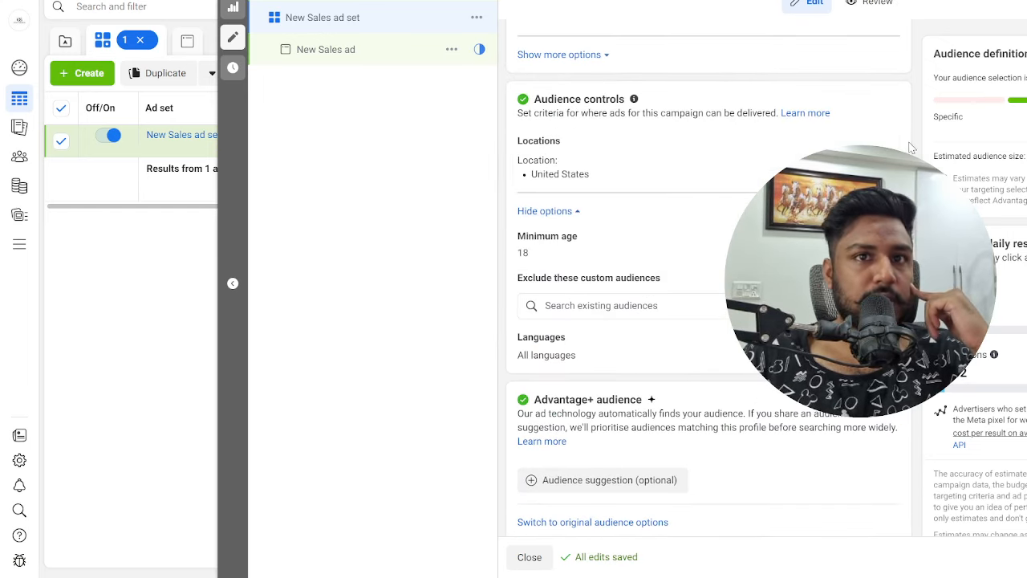
pyautogui.click(883, 145)
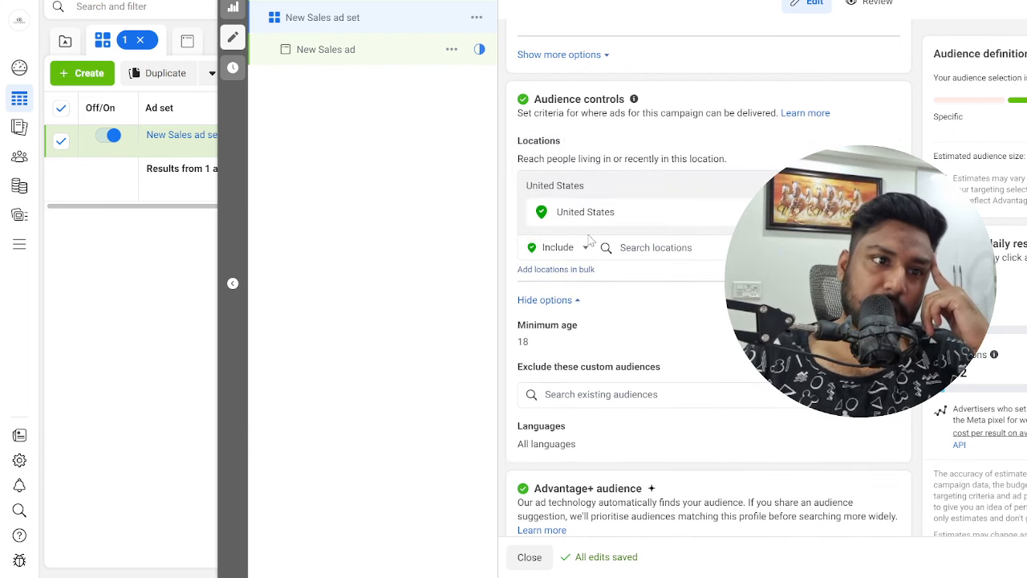
# Step: Switch the ad set from Advantage+ audience to the original audience options
pyautogui.scroll(-3, 660, 266)
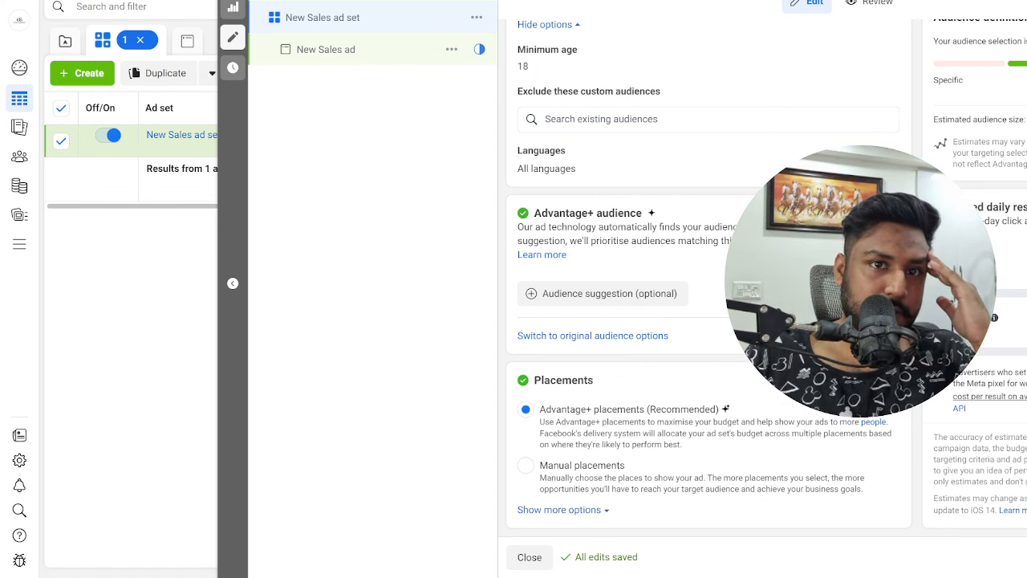
pyautogui.click(561, 336)
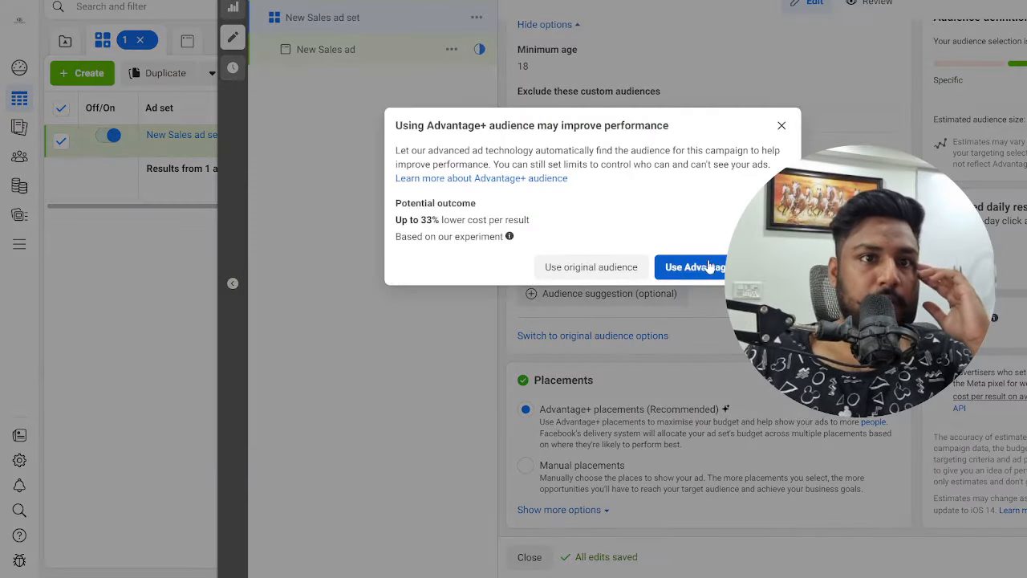
pyautogui.click(610, 273)
# Step: Search detailed targeting for "fashion" and add the interest Fashion accessories (accessories)
pyautogui.scroll(-3, 718, 360)
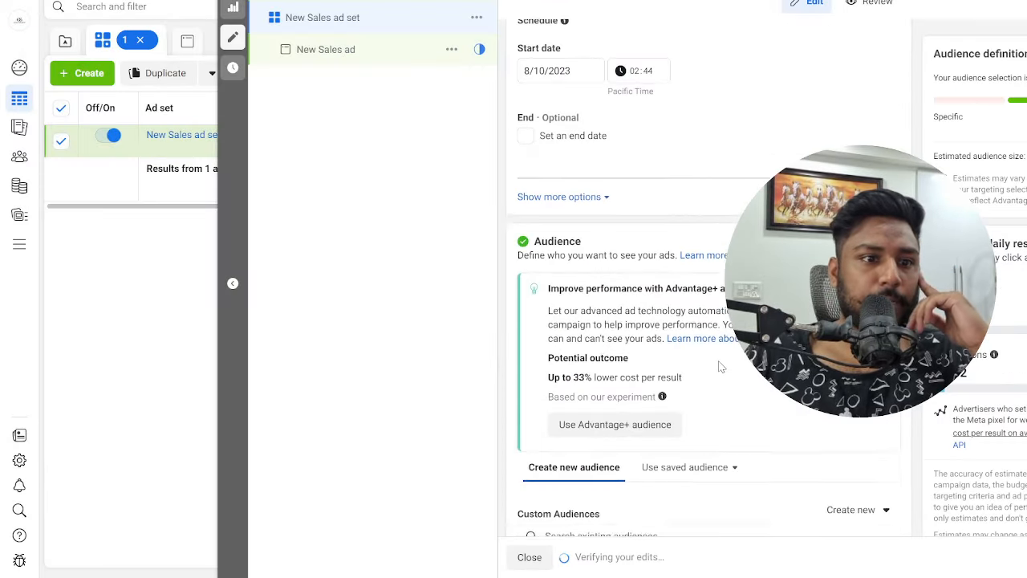
pyautogui.scroll(-6, 715, 357)
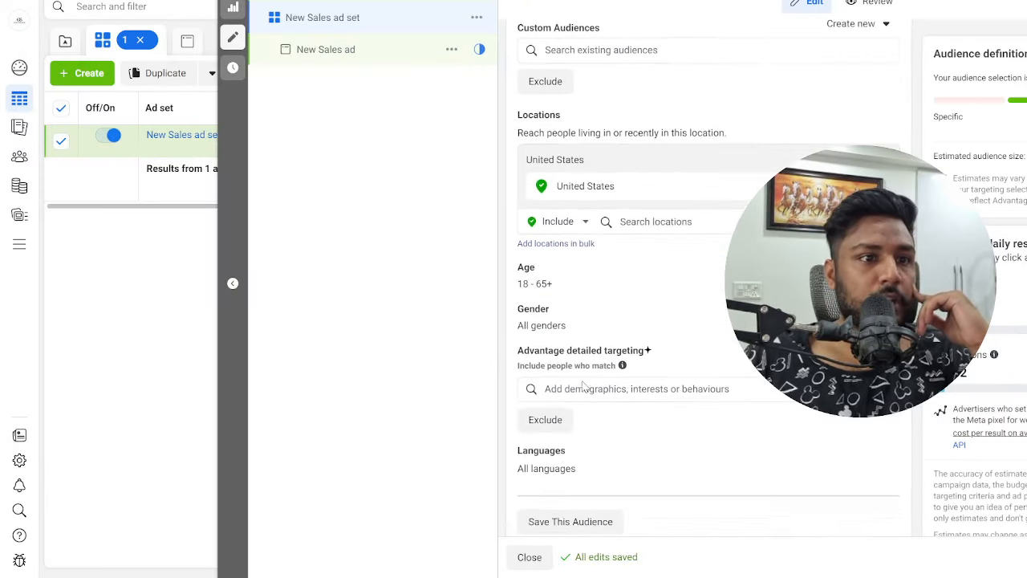
pyautogui.click(610, 321)
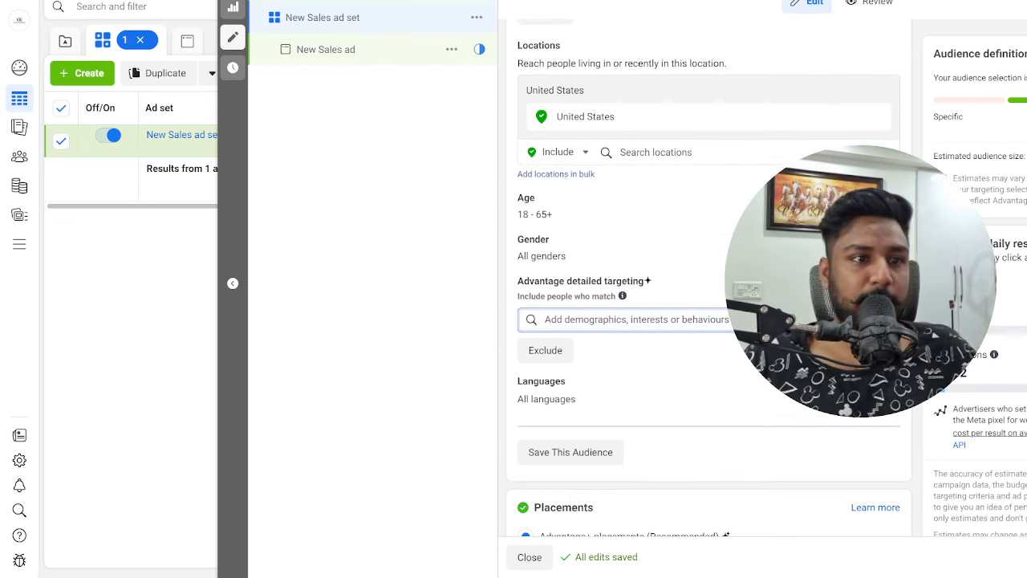
pyautogui.write('fashion')
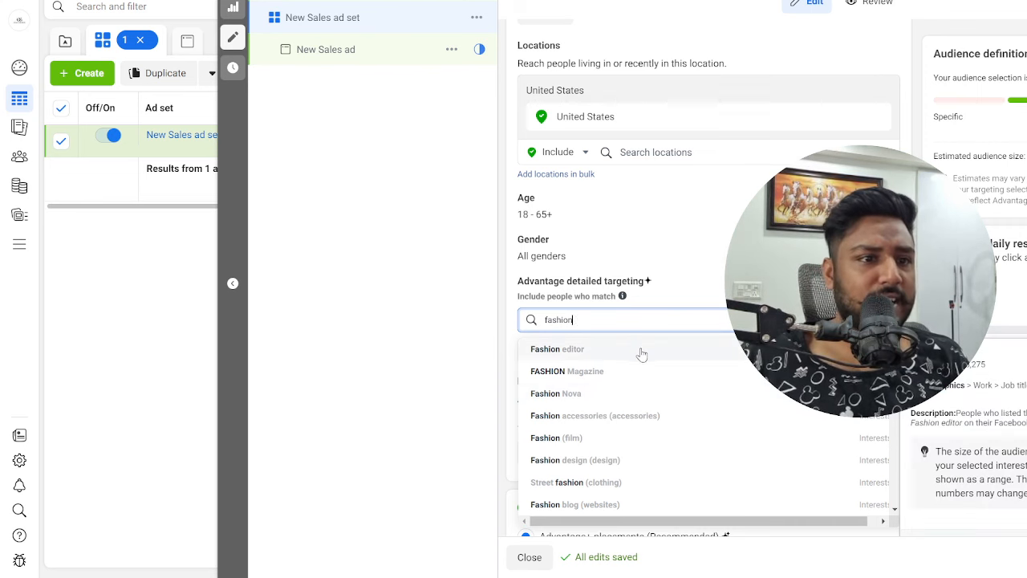
pyautogui.click(651, 416)
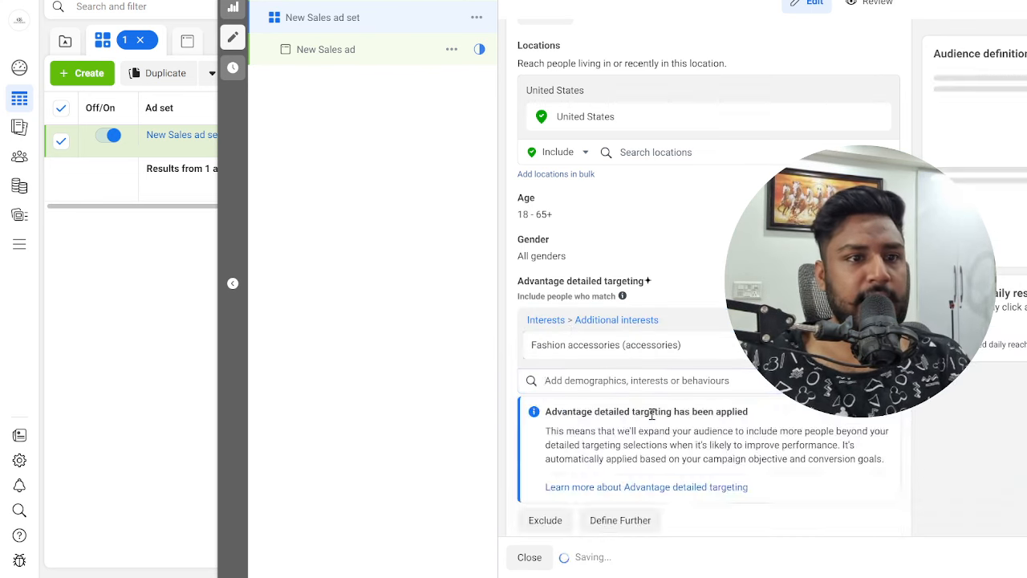
# Step: Limit the audience's gender to Women and set its maximum age to 40
pyautogui.click(602, 257)
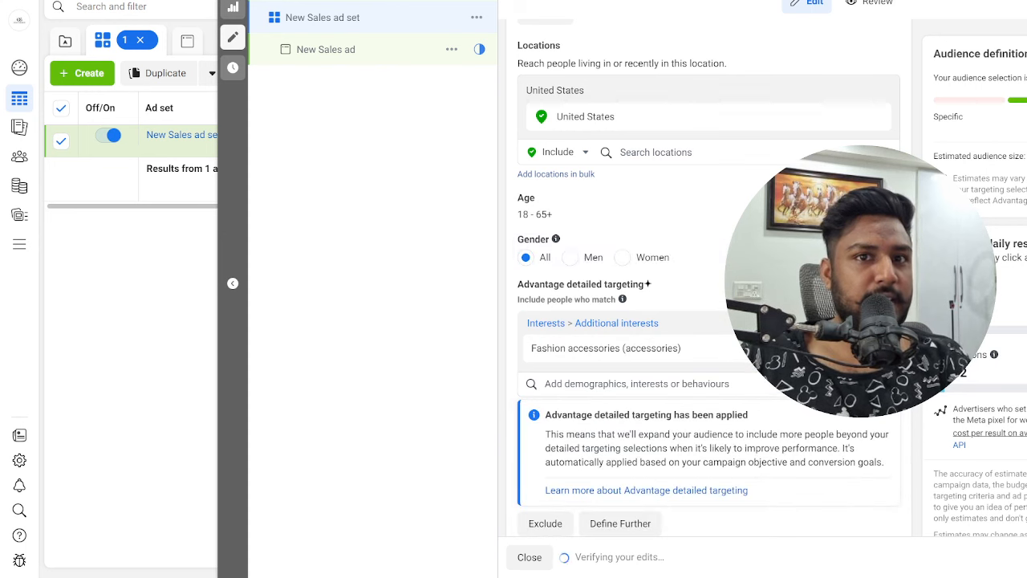
pyautogui.click(622, 258)
pyautogui.click(561, 214)
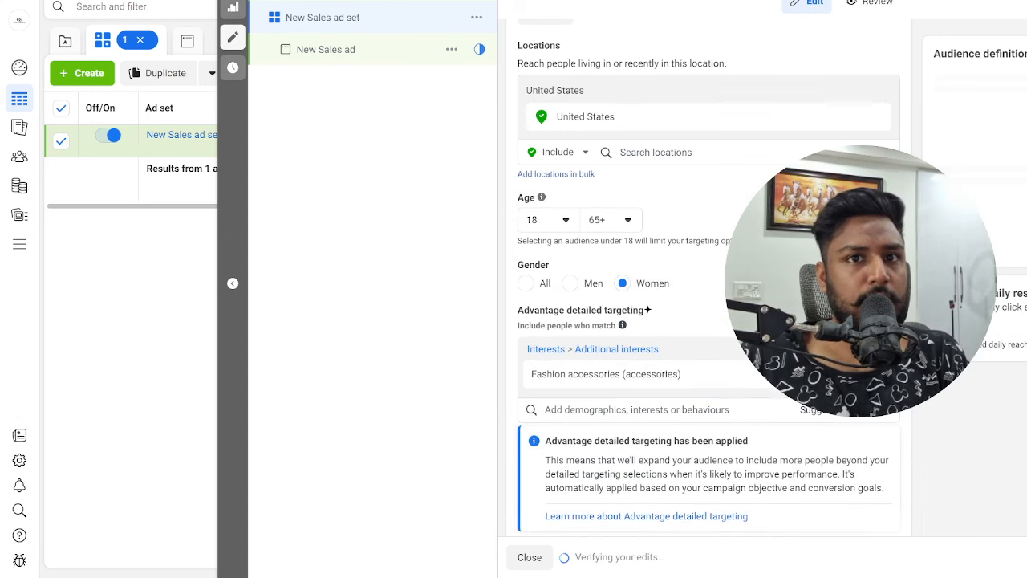
pyautogui.click(608, 220)
pyautogui.scroll(3, 625, 343)
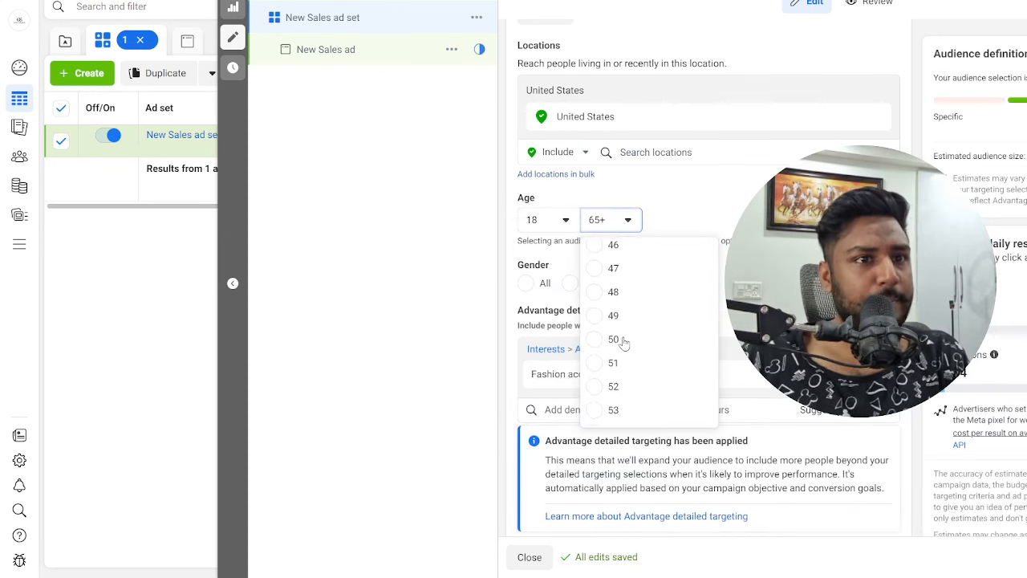
pyautogui.scroll(3, 624, 343)
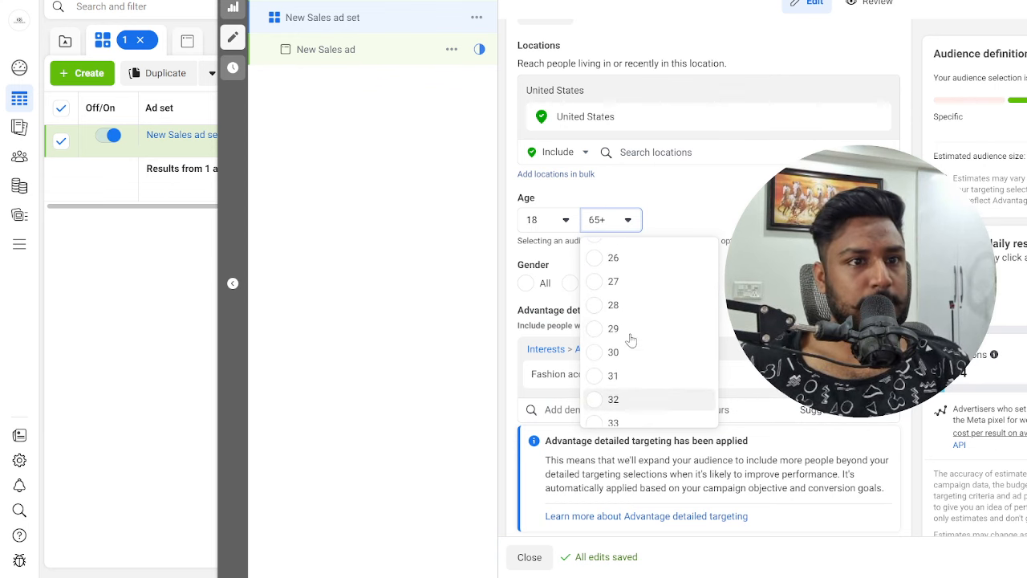
pyautogui.scroll(-5, 624, 349)
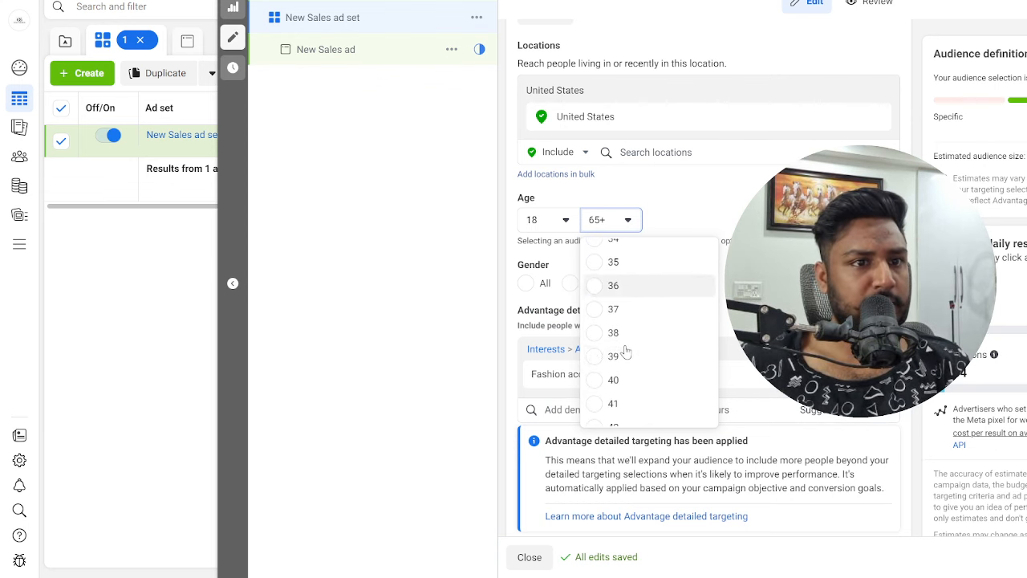
pyautogui.click(596, 380)
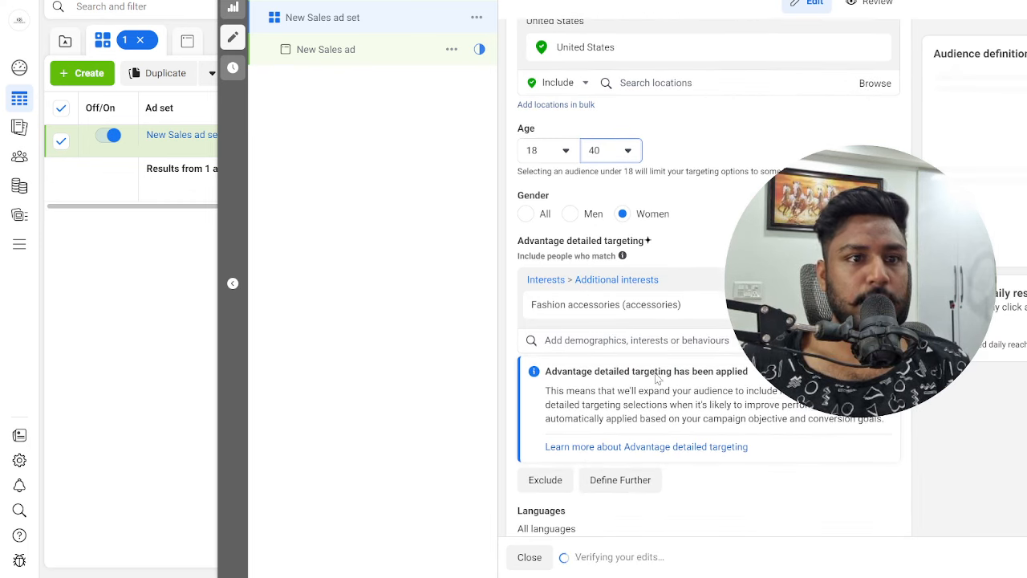
# Step: Add the suggested purchase behaviour Engaged shoppers to the detailed targeting
pyautogui.click(604, 340)
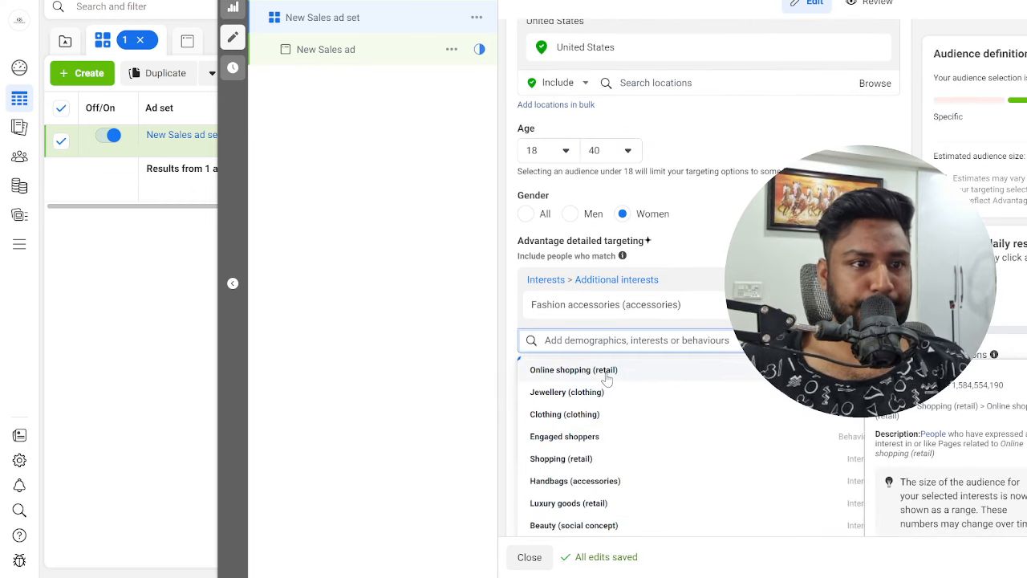
pyautogui.click(576, 438)
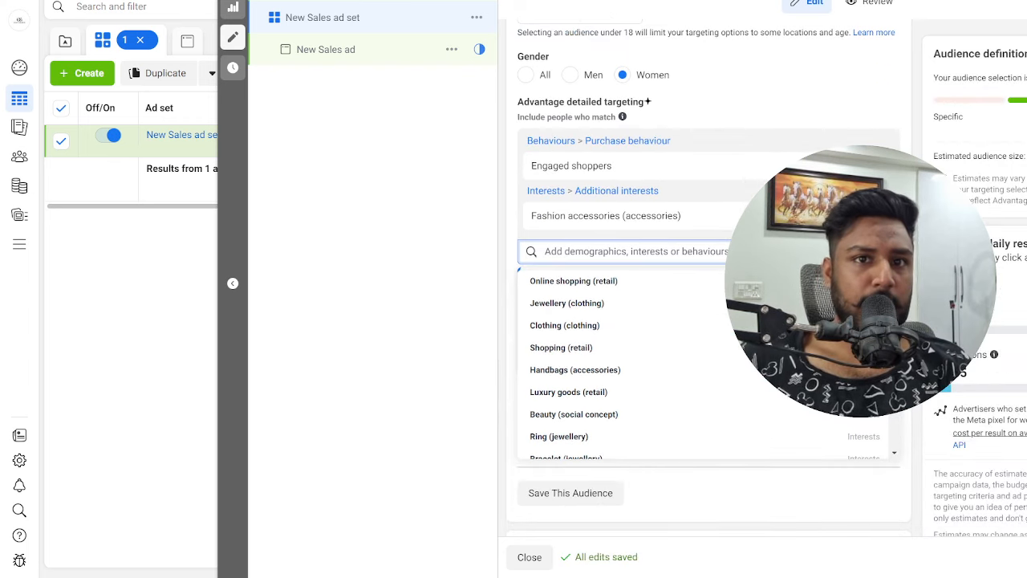
# Step: Browse the detailed targeting categories, examining Digital activities, Purchase behaviour and More categories under Behaviours, and the Interests categories
pyautogui.click(876, 251)
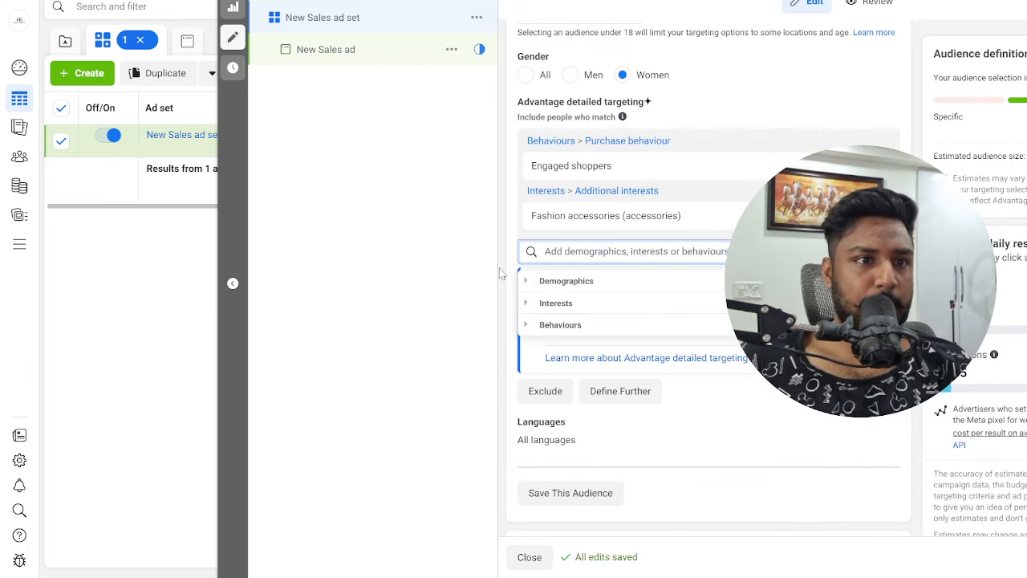
pyautogui.click(529, 325)
pyautogui.click(536, 369)
pyautogui.scroll(-1, 630, 353)
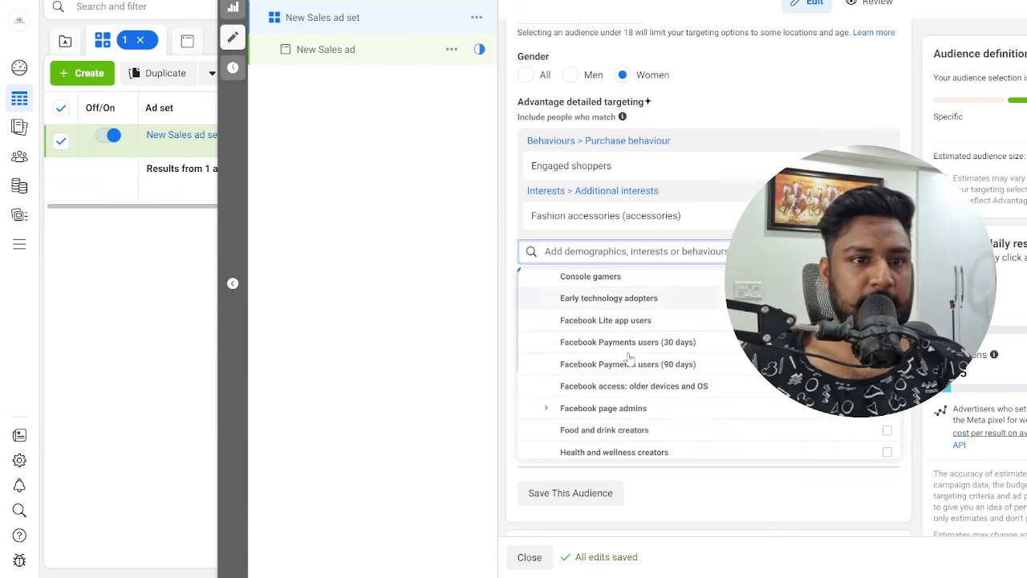
pyautogui.scroll(-1, 630, 358)
pyautogui.scroll(-1, 595, 365)
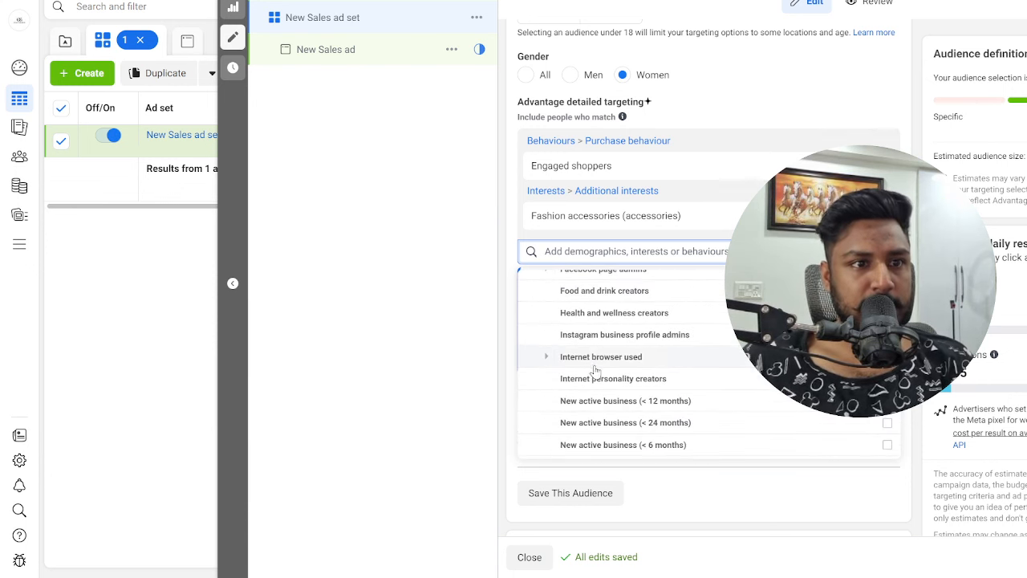
pyautogui.scroll(-1, 596, 370)
pyautogui.scroll(-1, 634, 393)
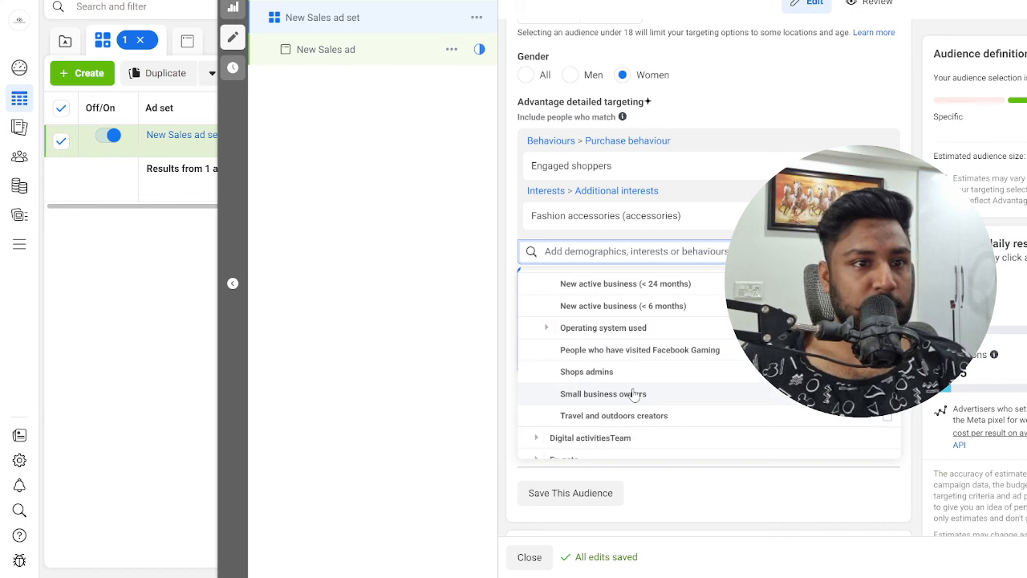
pyautogui.scroll(-2, 687, 390)
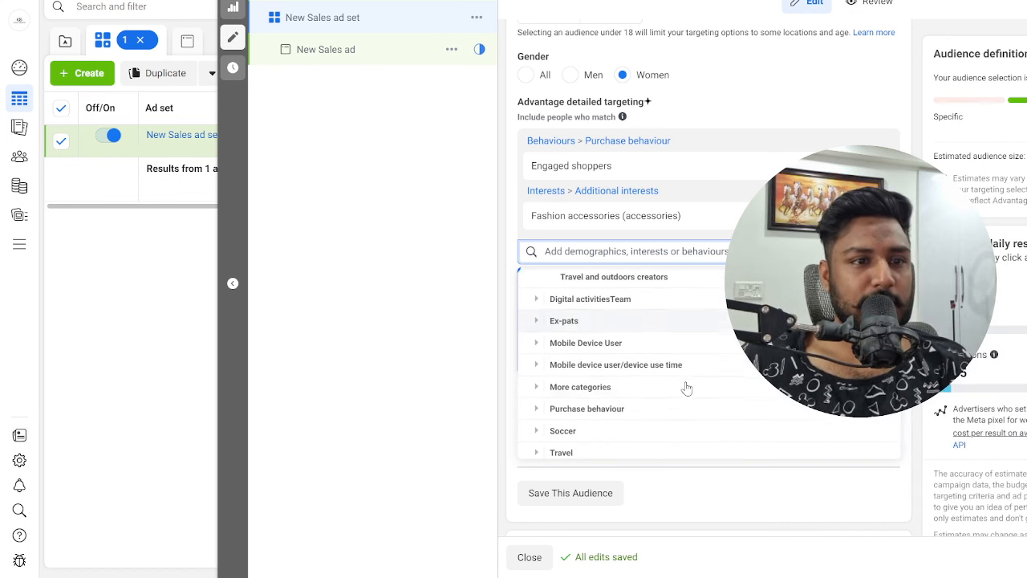
pyautogui.click(540, 408)
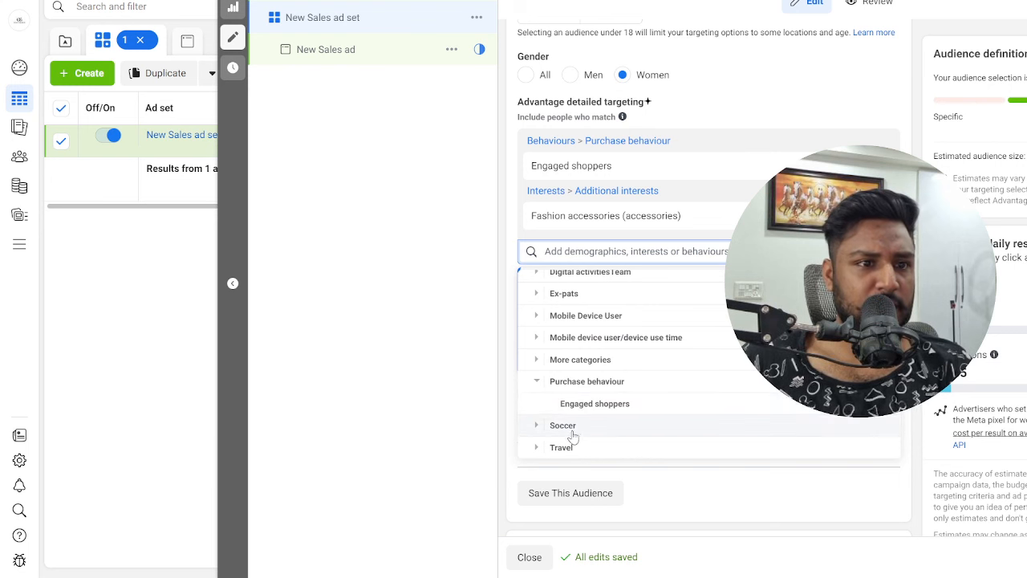
pyautogui.scroll(1, 571, 438)
pyautogui.click(537, 429)
pyautogui.scroll(-1, 591, 408)
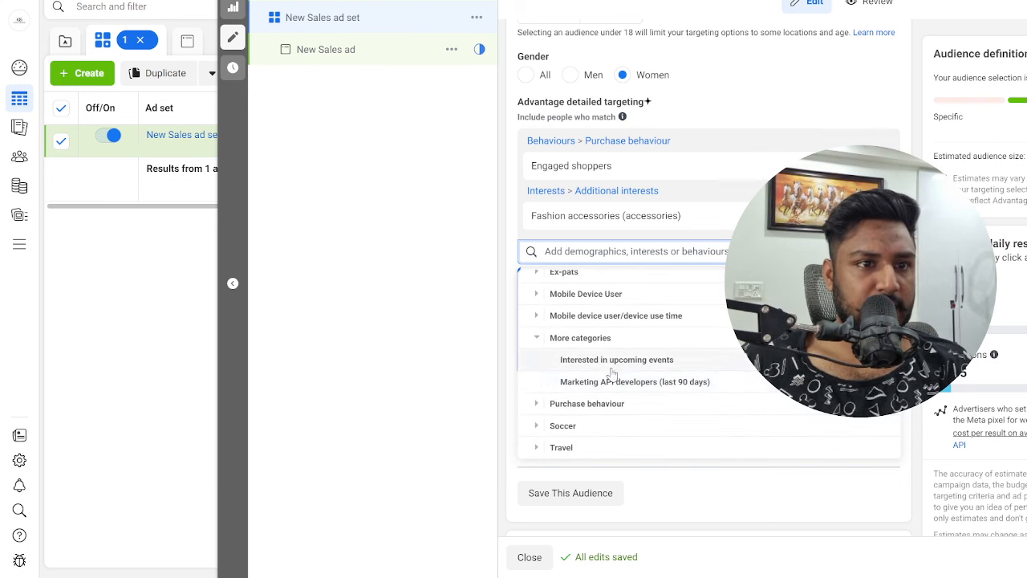
pyautogui.scroll(1, 666, 383)
pyautogui.scroll(2, 666, 384)
pyautogui.click(531, 303)
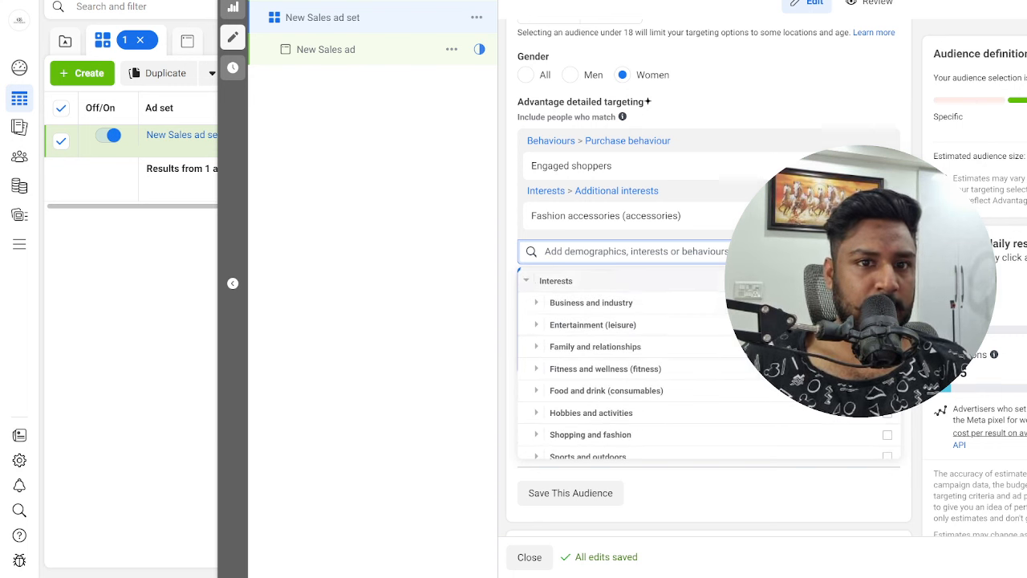
# Step: Add the suggested interest Clothing (clothing) and the searched interest tops to the detailed targeting
pyautogui.click(819, 251)
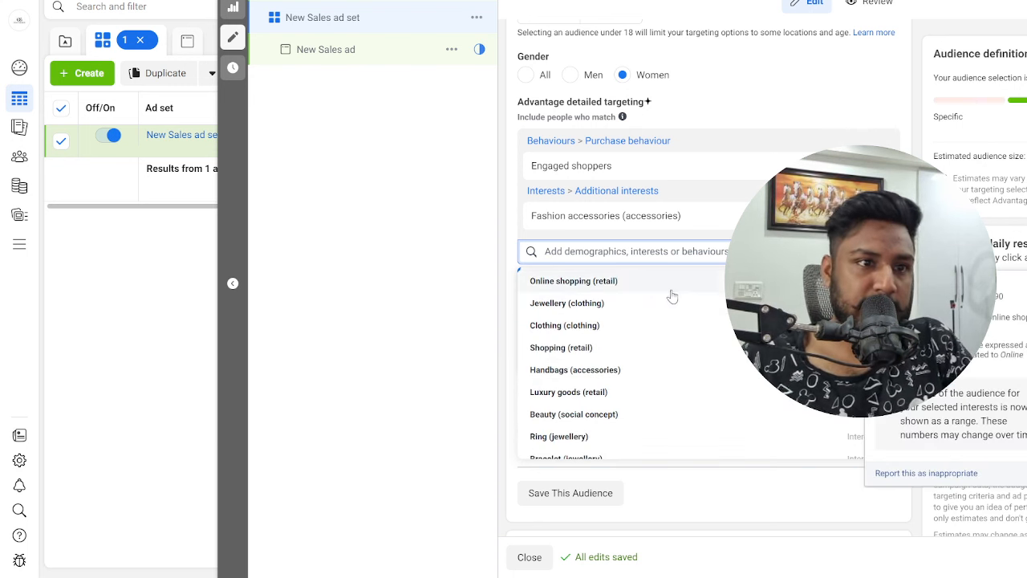
pyautogui.click(615, 334)
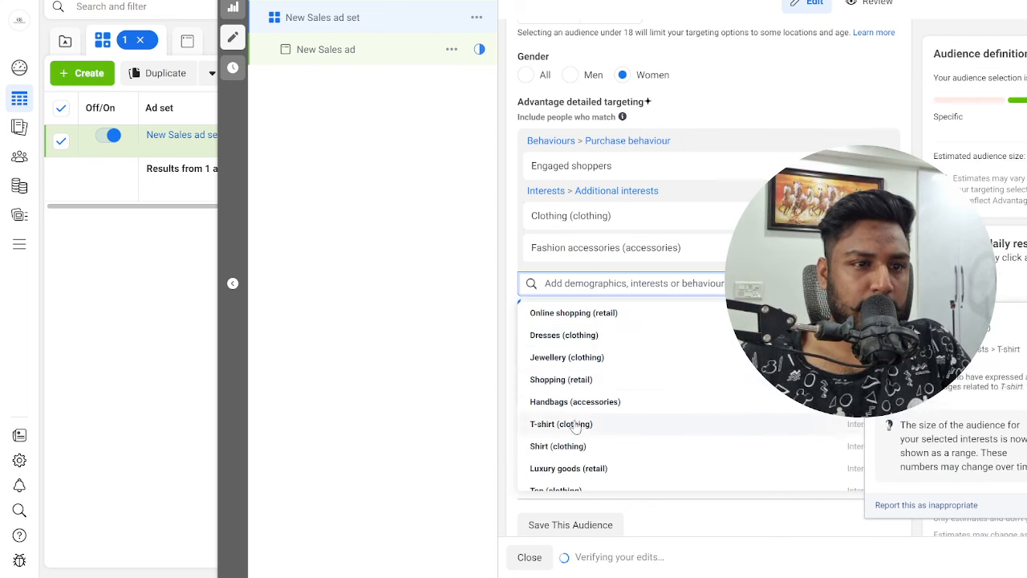
pyautogui.click(594, 284)
pyautogui.write('tops')
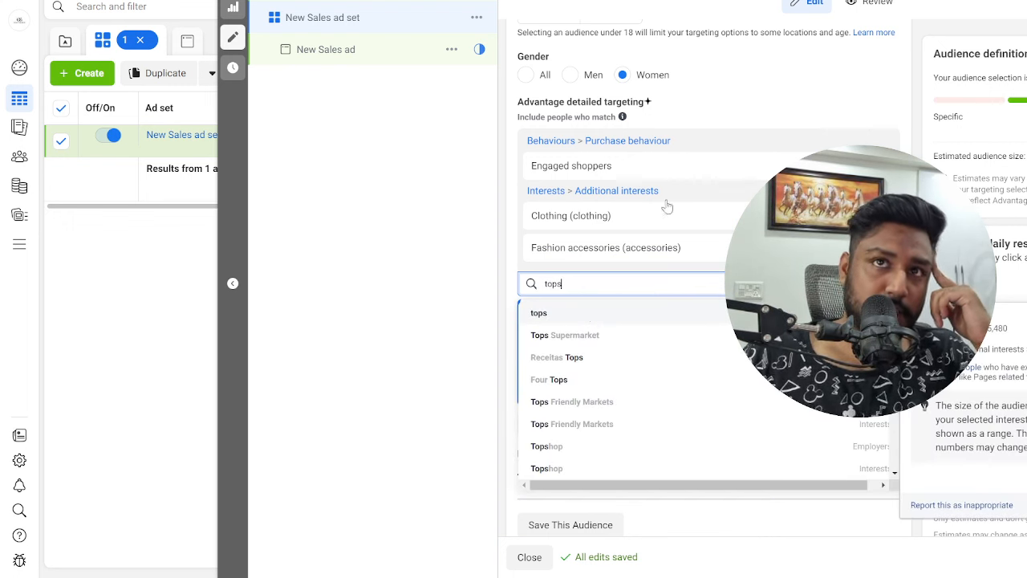
pyautogui.click(609, 313)
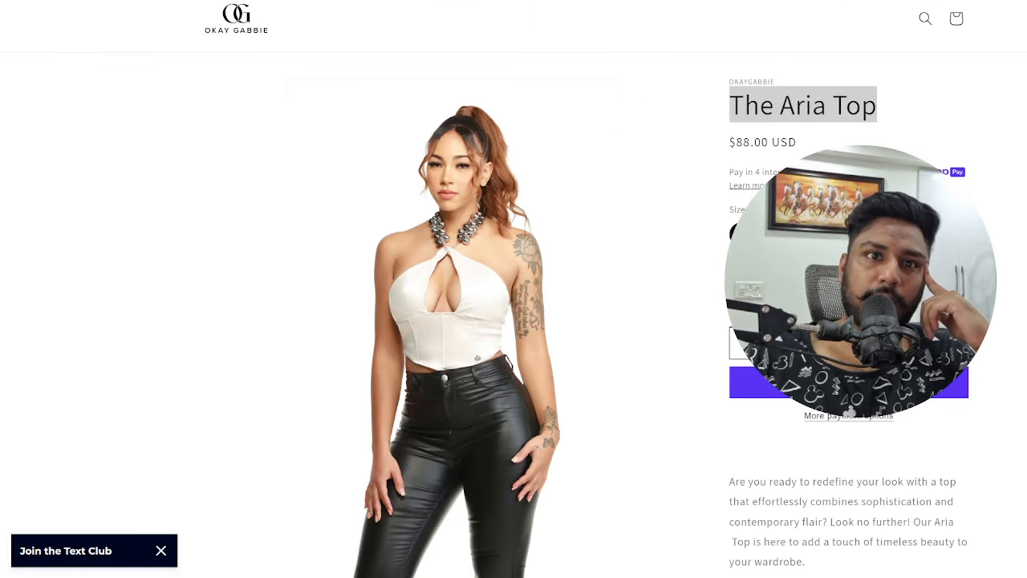
# Step: Check The Aria Top's product page, then return to the ad set and add the suggested interest Top (clothing)
pyautogui.scroll(-5, 514, 321)
pyautogui.scroll(5, 514, 321)
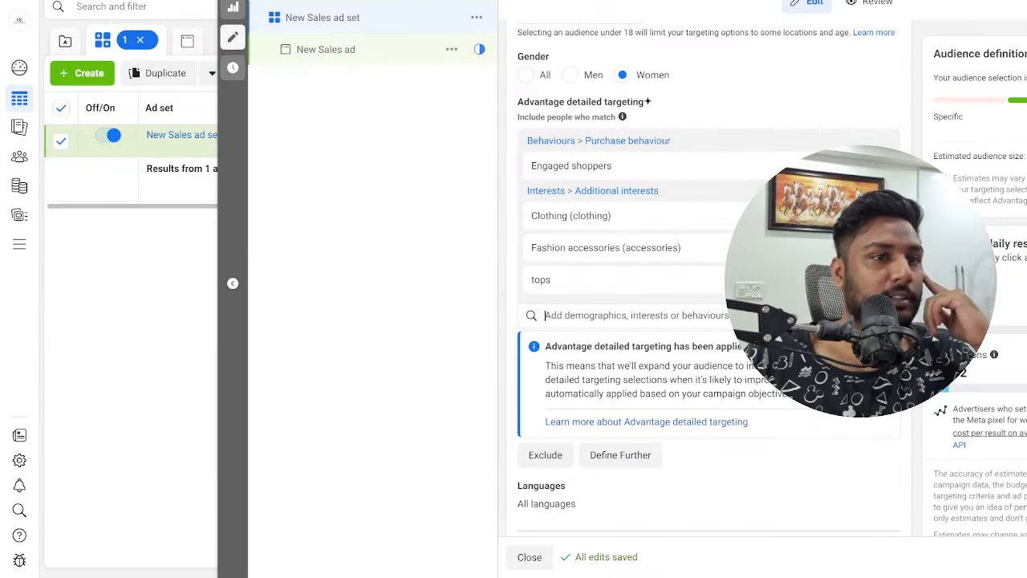
pyautogui.click(637, 315)
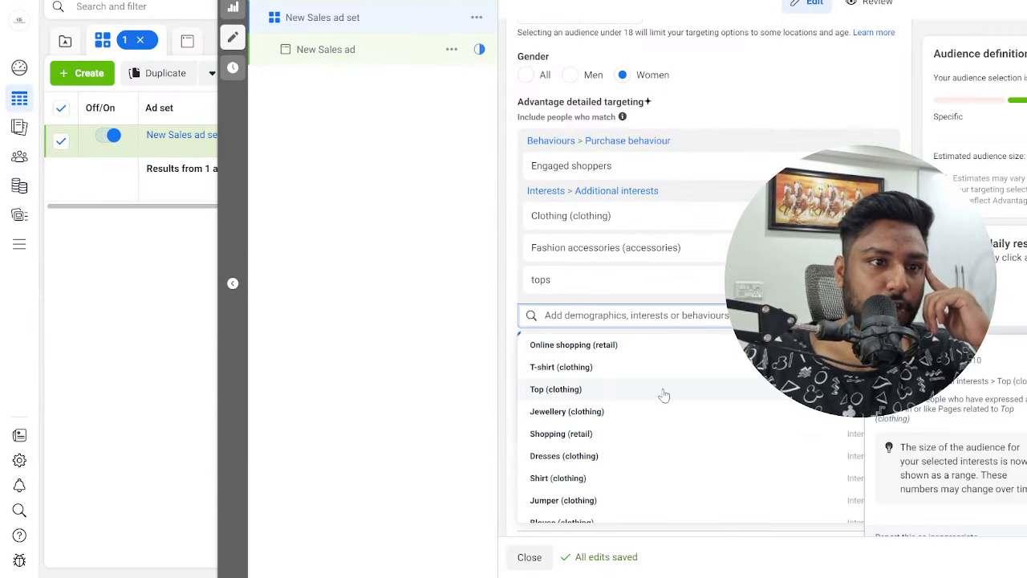
pyautogui.click(609, 388)
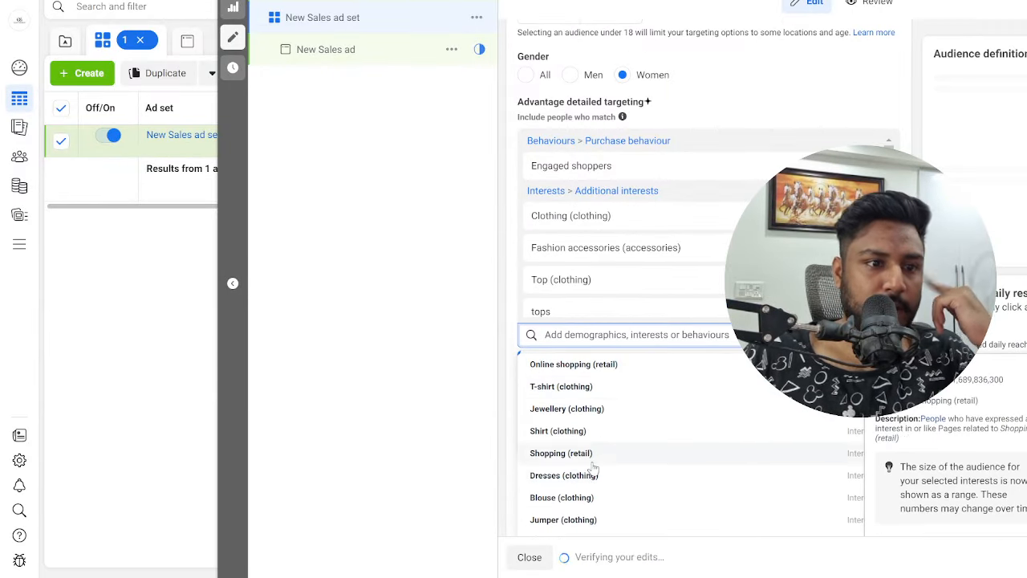
# Step: Add the interests Rapping (music), Party dress (clothing) and Hip-hop music (music), searching for "rap" and "party" to find the first two
pyautogui.scroll(-2, 594, 470)
pyautogui.click(590, 335)
pyautogui.write('rap')
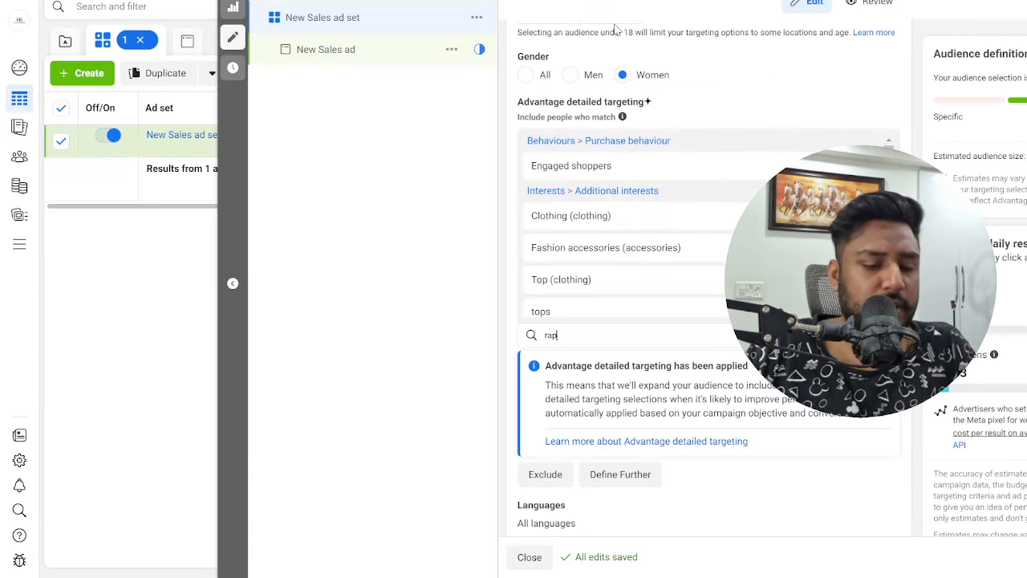
pyautogui.press('BackSpace')
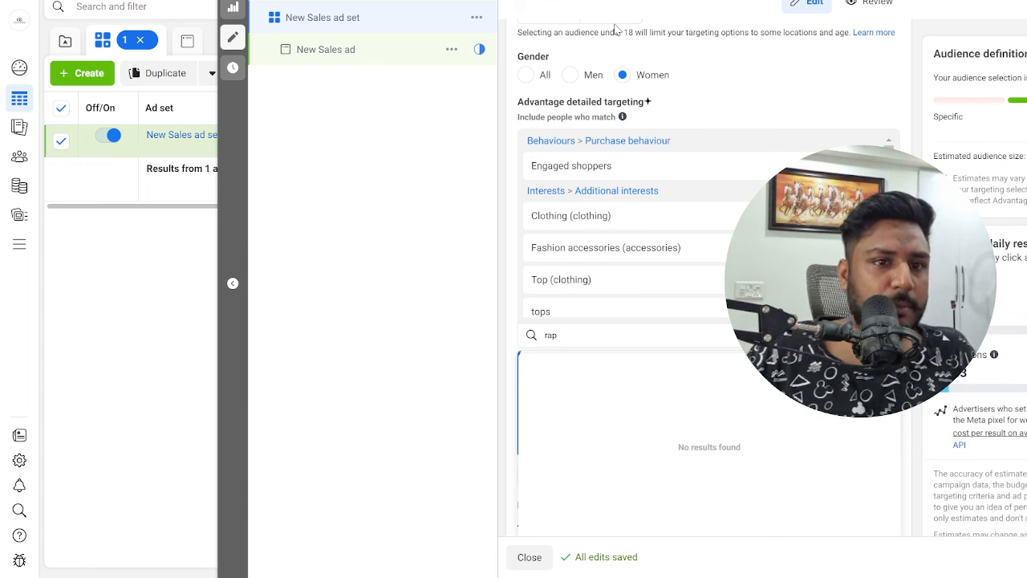
pyautogui.click(561, 365)
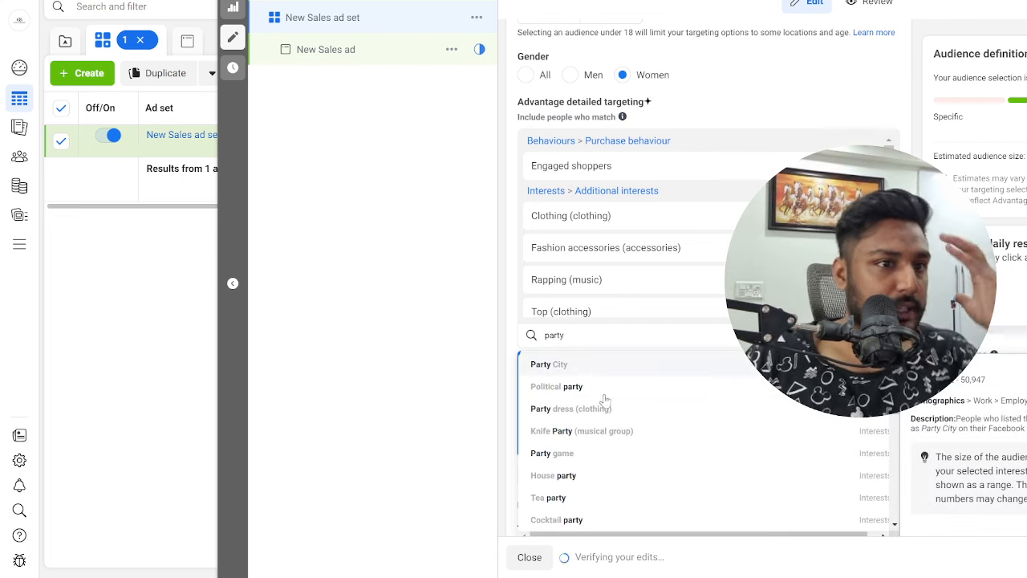
pyautogui.click(653, 411)
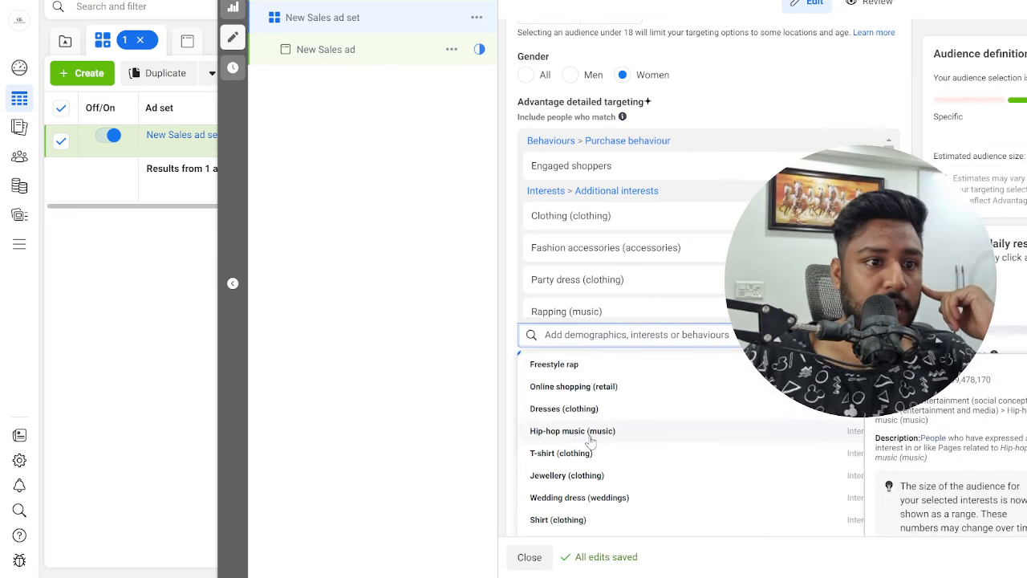
pyautogui.click(591, 433)
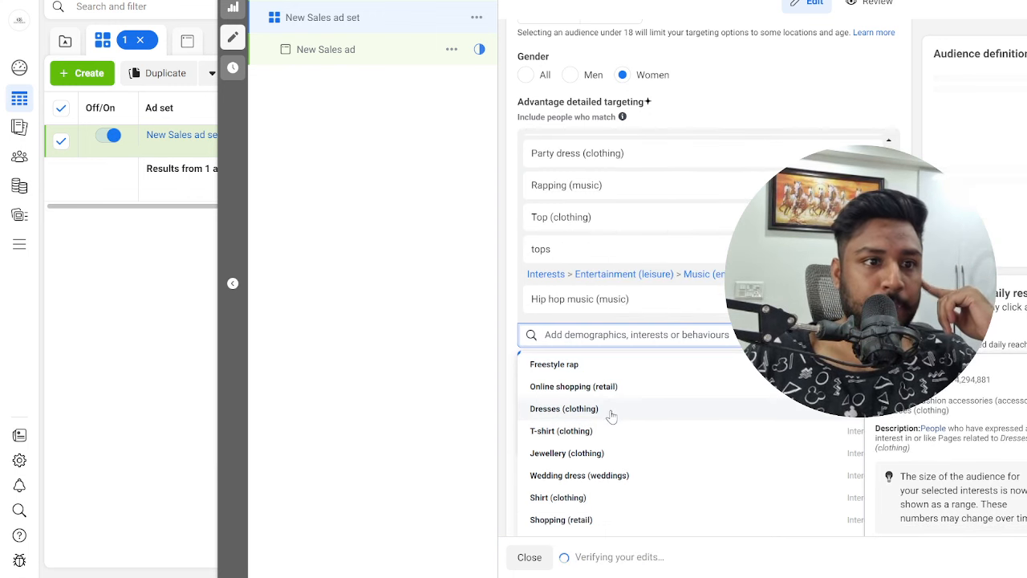
# Step: Add the suggested interests Dresses (clothing) and Underground hip hop to the detailed targeting
pyautogui.click(610, 412)
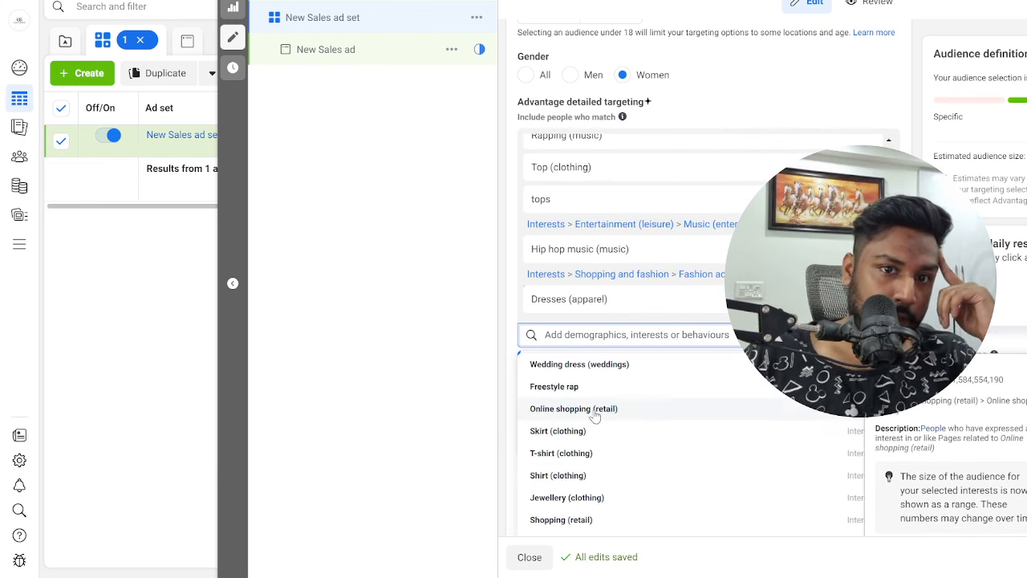
pyautogui.scroll(-1, 592, 445)
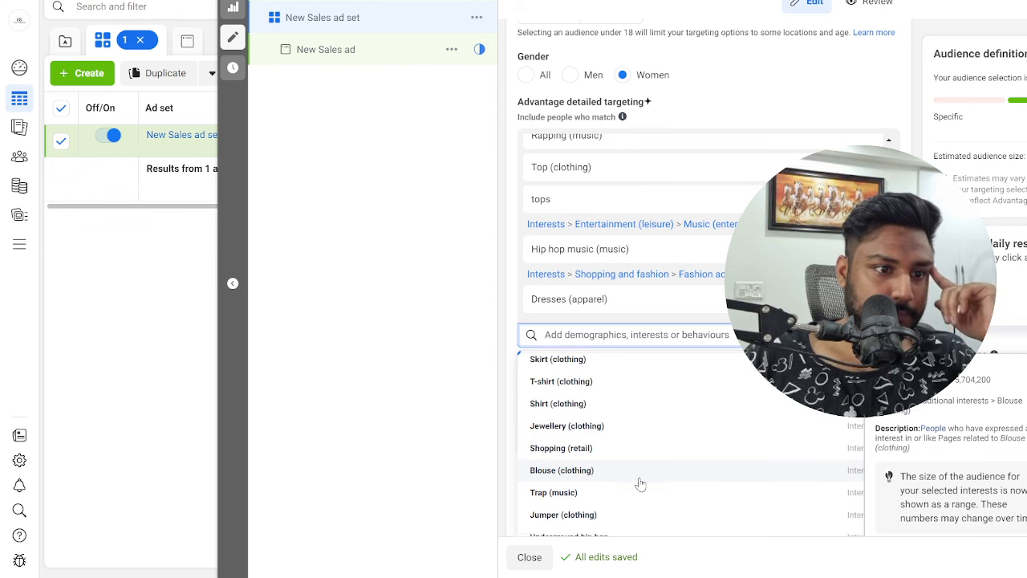
pyautogui.scroll(-3, 634, 473)
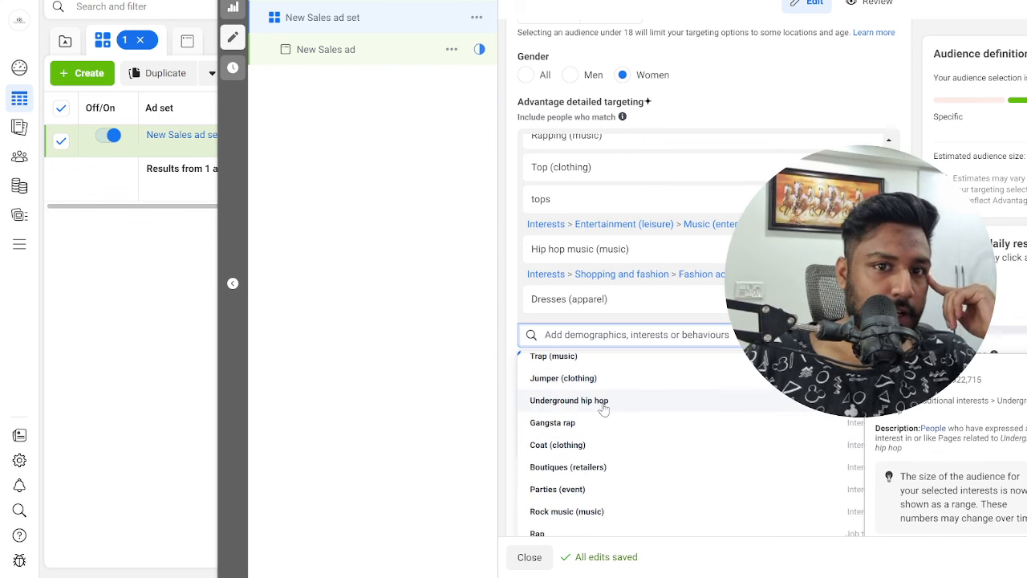
pyautogui.click(604, 409)
# Step: Add the suggested interests Outerwear and Street fashion (clothing) to the ad set's detailed targeting
pyautogui.scroll(-4, 603, 425)
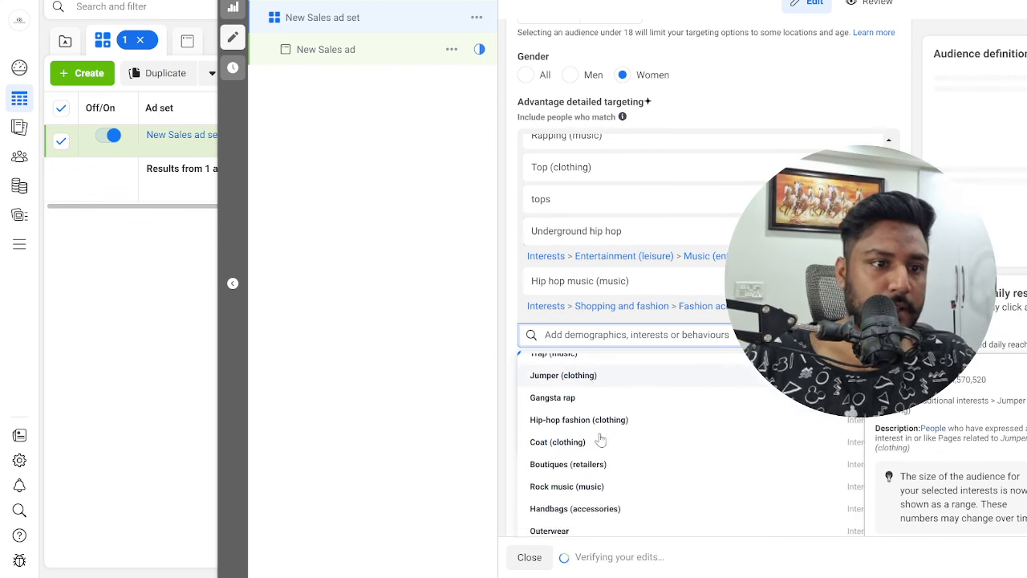
pyautogui.scroll(-1, 582, 385)
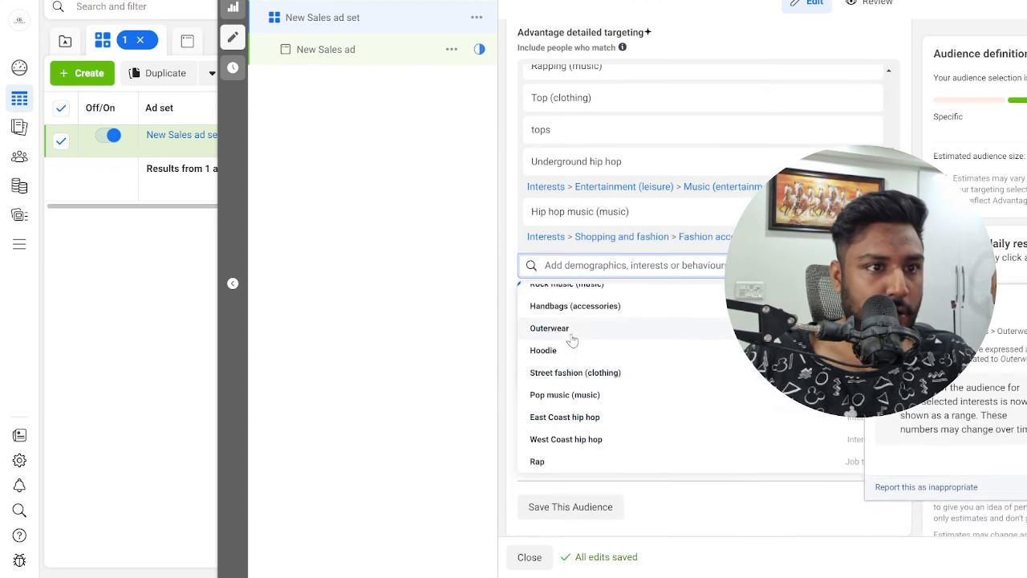
pyautogui.click(575, 331)
pyautogui.scroll(-2, 631, 394)
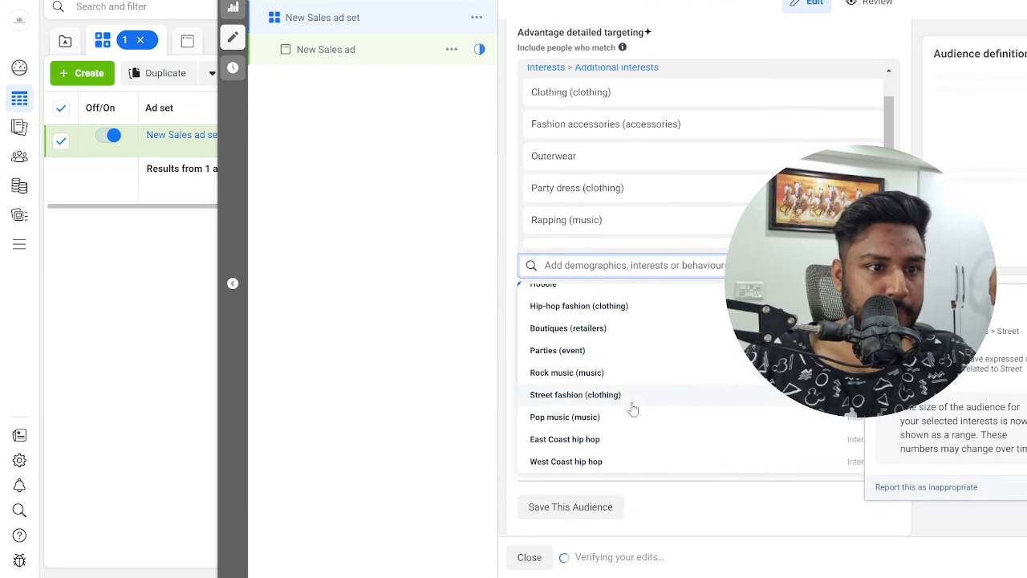
pyautogui.click(573, 395)
# Step: Add the suggested event interests Parties (event) and Music festivals (events) to the detailed targeting
pyautogui.scroll(-2, 615, 401)
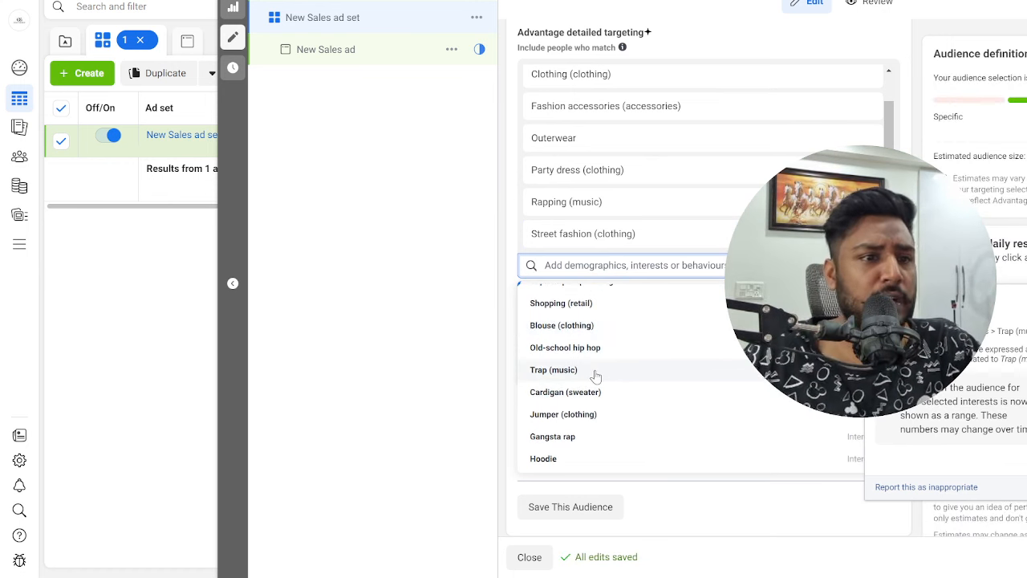
pyautogui.scroll(-2, 594, 381)
pyautogui.scroll(-3, 598, 396)
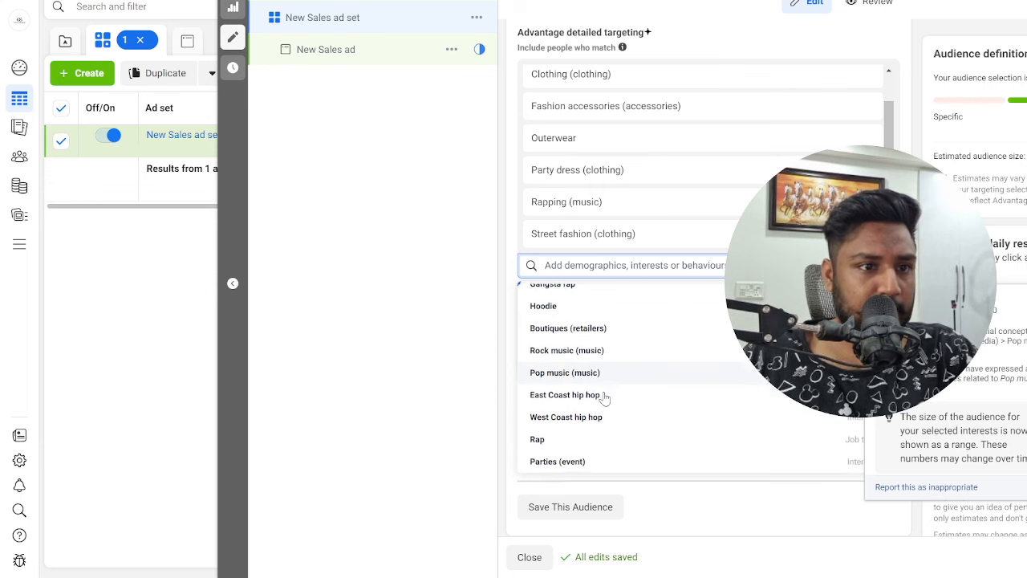
pyautogui.click(588, 394)
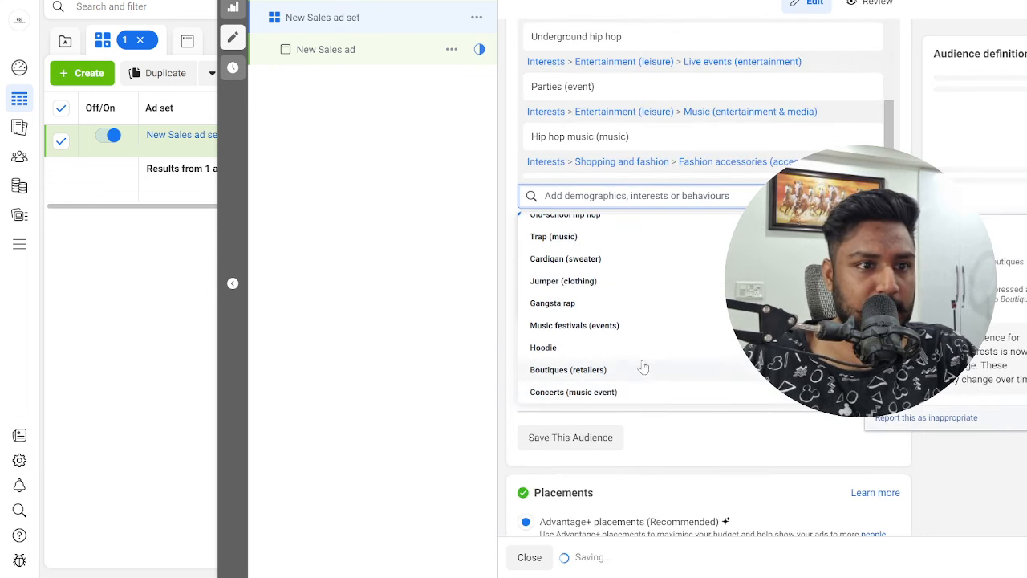
pyautogui.scroll(-1, 633, 368)
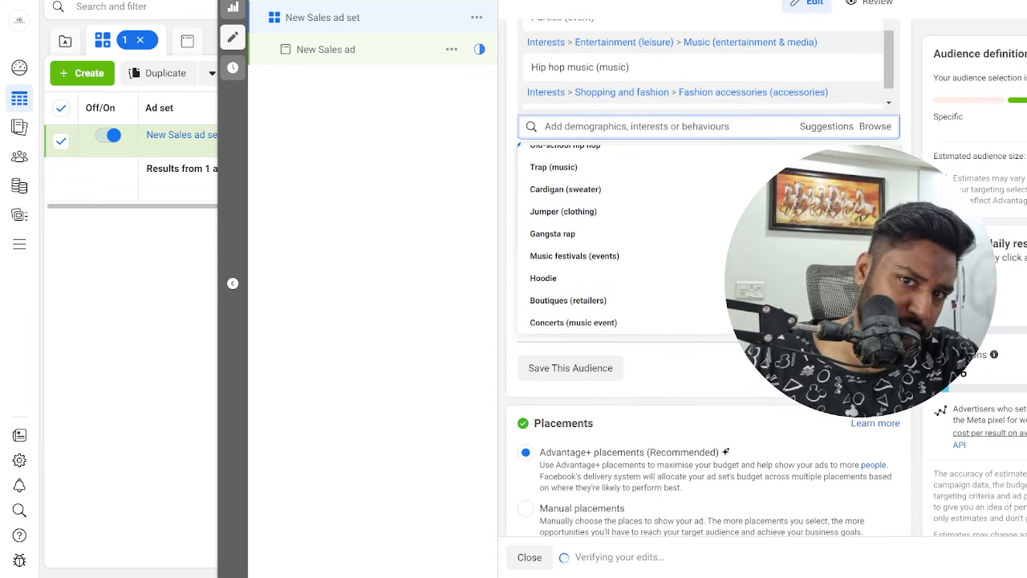
pyautogui.scroll(3, 654, 325)
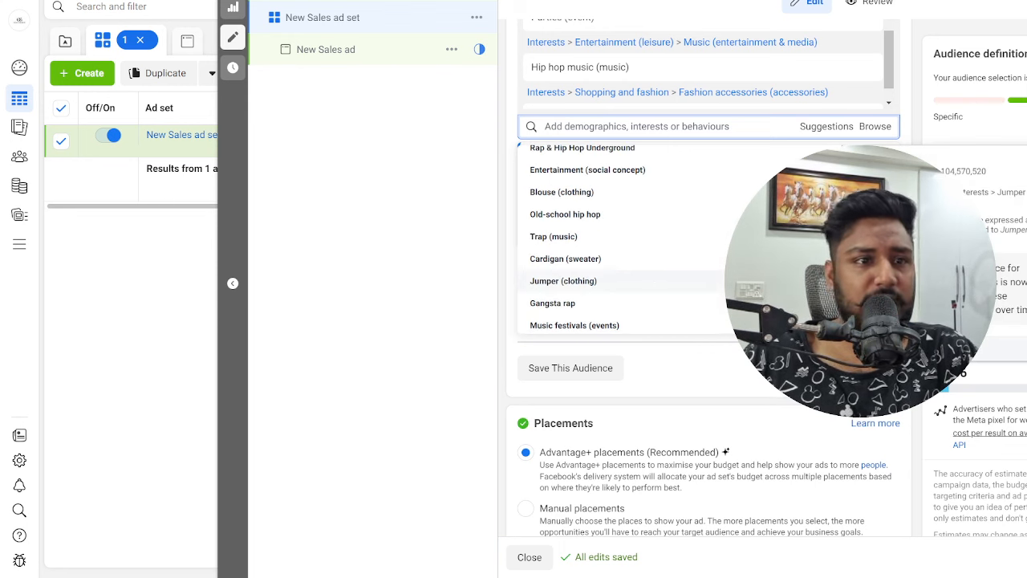
pyautogui.click(646, 326)
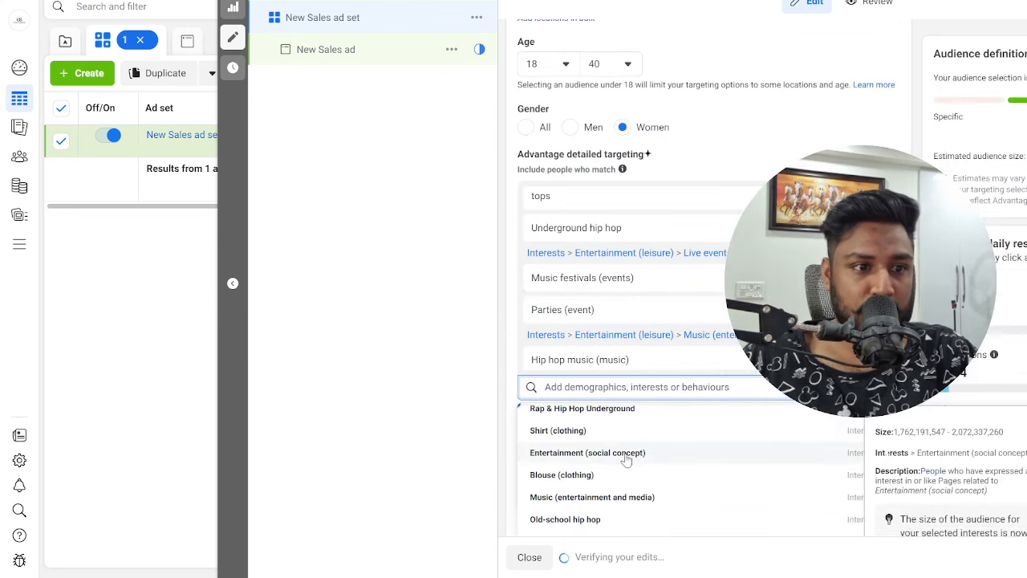
# Step: Add the suggested interests Hip-hop fashion (clothing) and Jumper (clothing) to the detailed targeting
pyautogui.scroll(3, 630, 491)
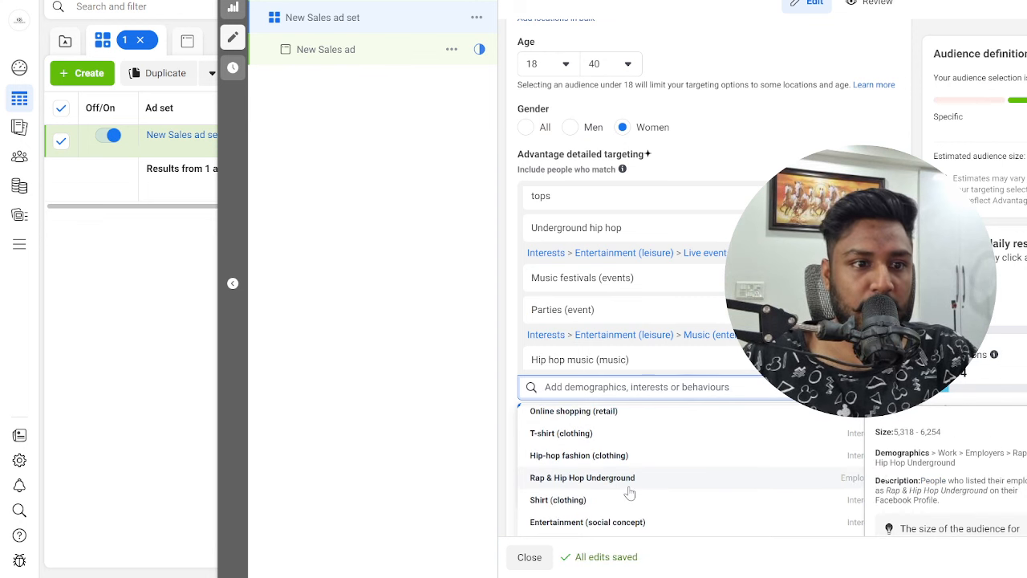
pyautogui.click(614, 456)
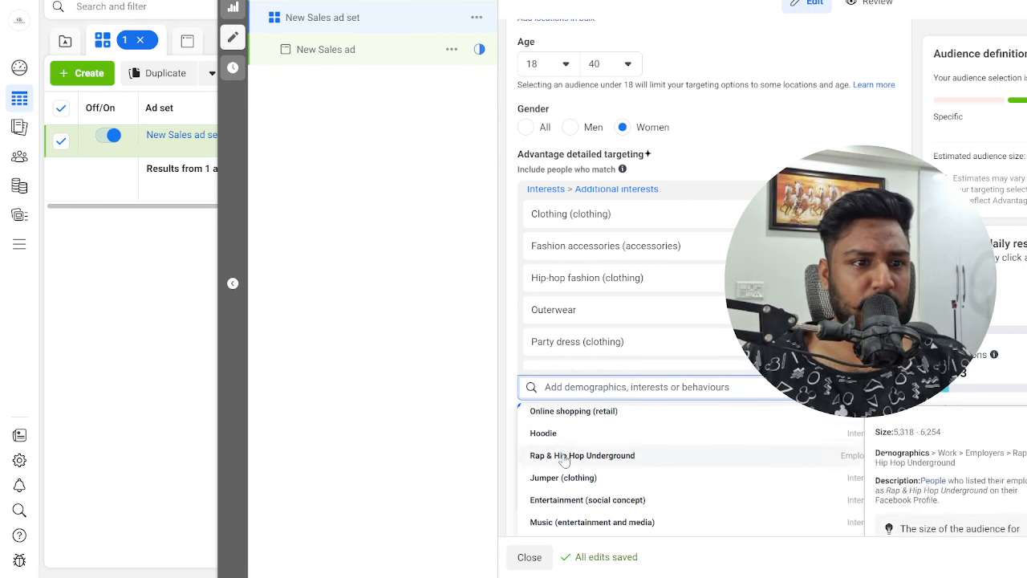
pyautogui.click(592, 480)
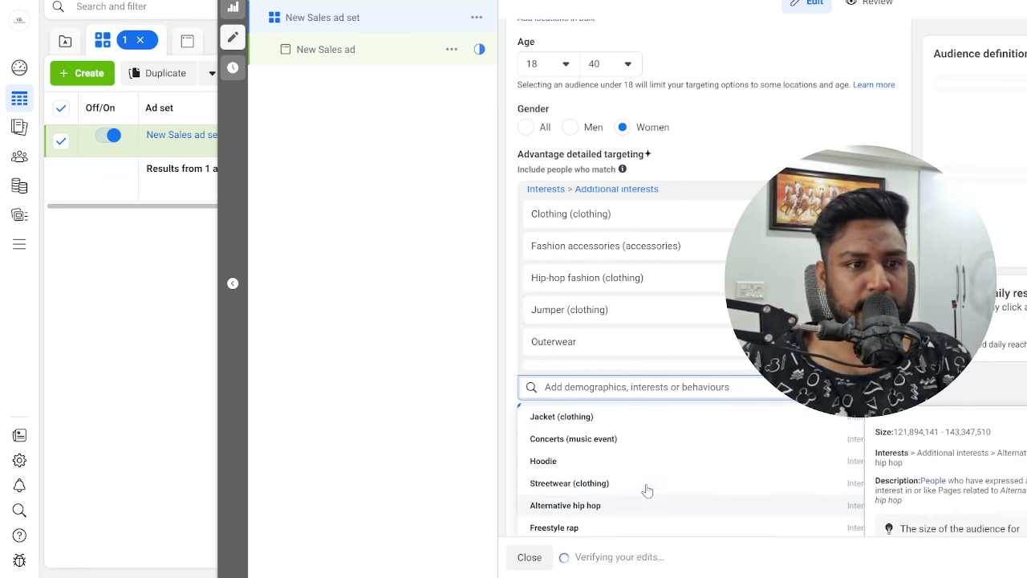
# Step: Add the suggested interests T-shirt (clothing) and Rock music (music) to the detailed targeting
pyautogui.scroll(-4, 584, 429)
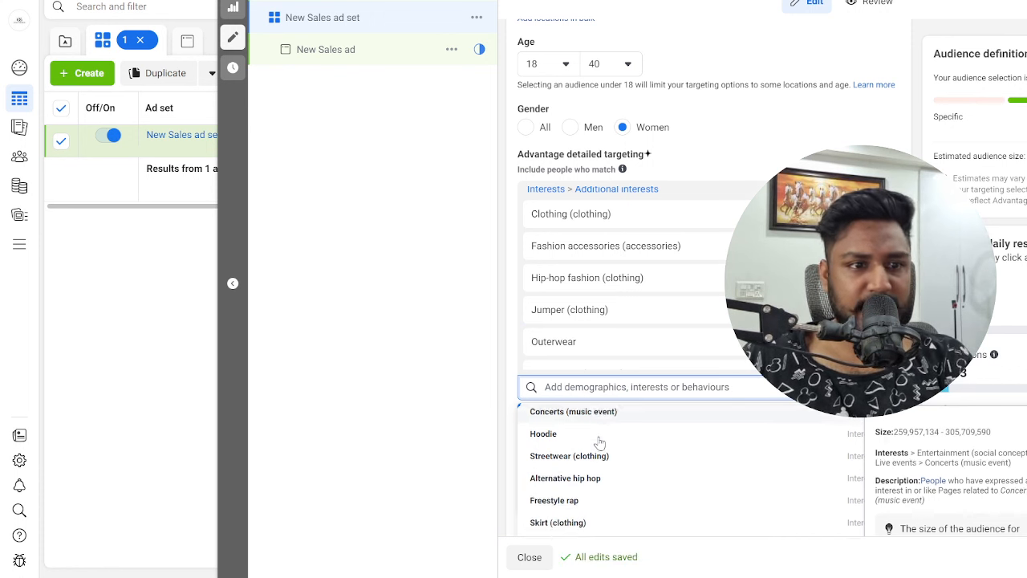
pyautogui.scroll(-5, 599, 443)
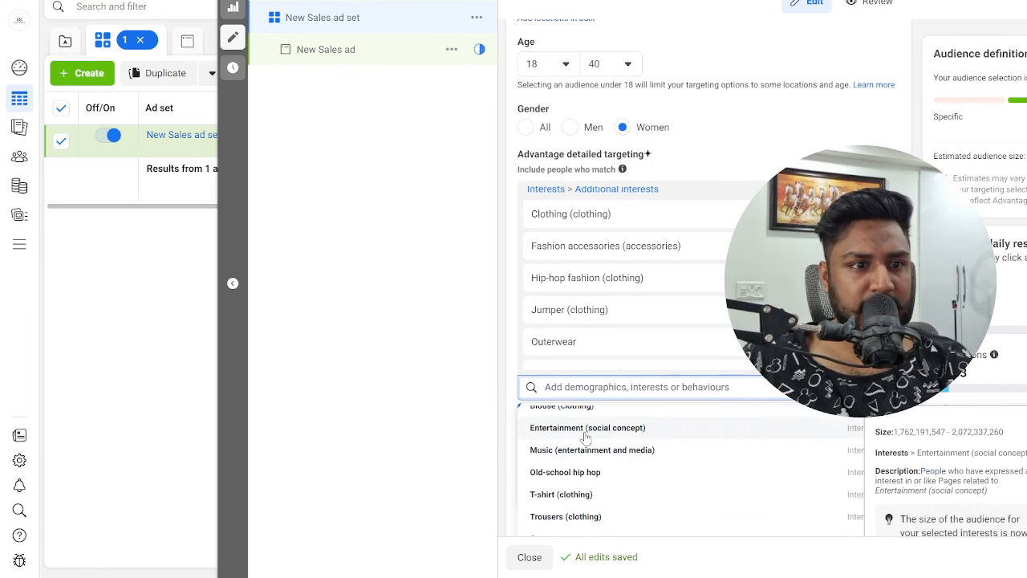
pyautogui.scroll(-2, 586, 437)
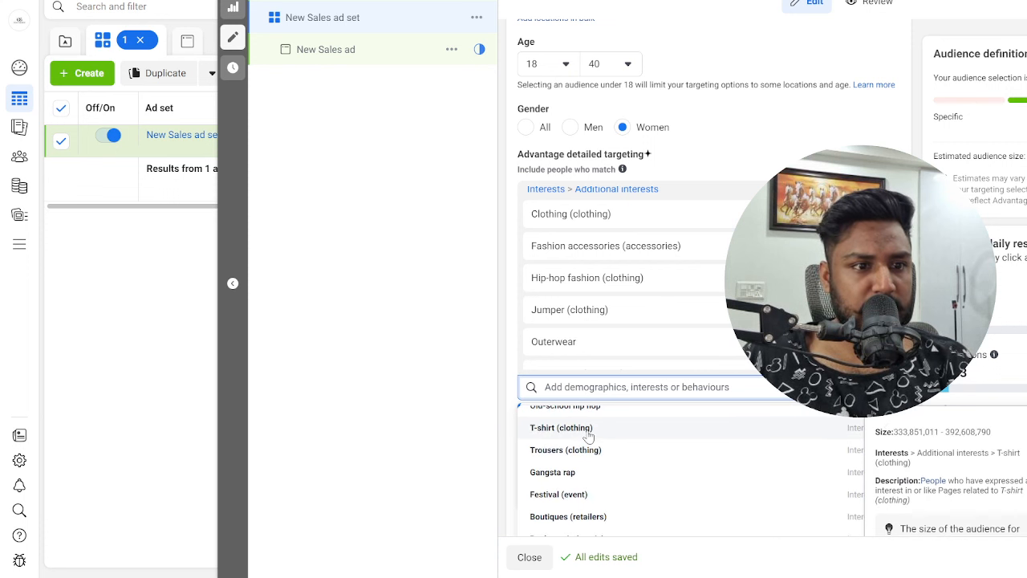
pyautogui.click(589, 438)
pyautogui.scroll(2, 591, 440)
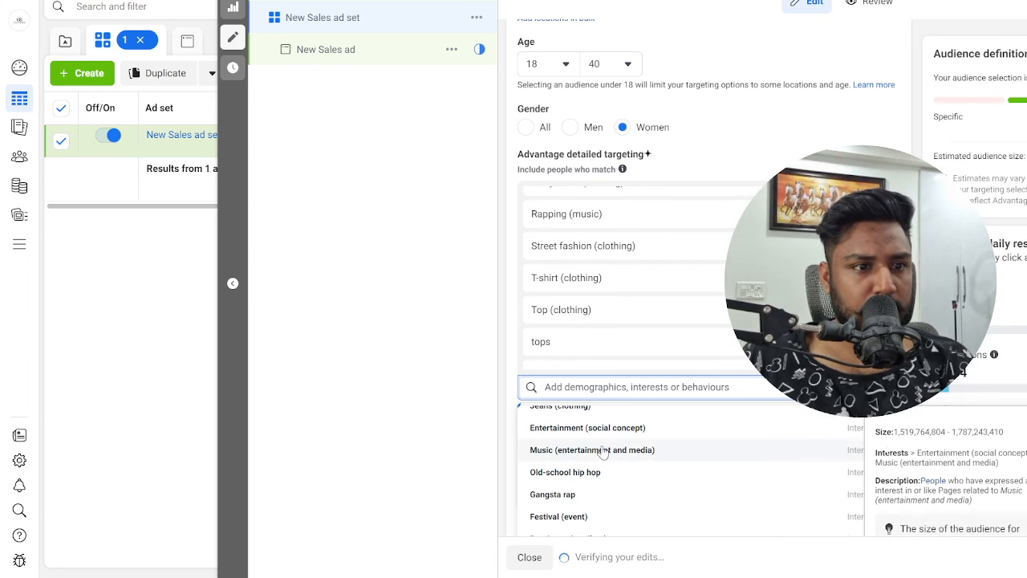
pyautogui.scroll(-2, 603, 461)
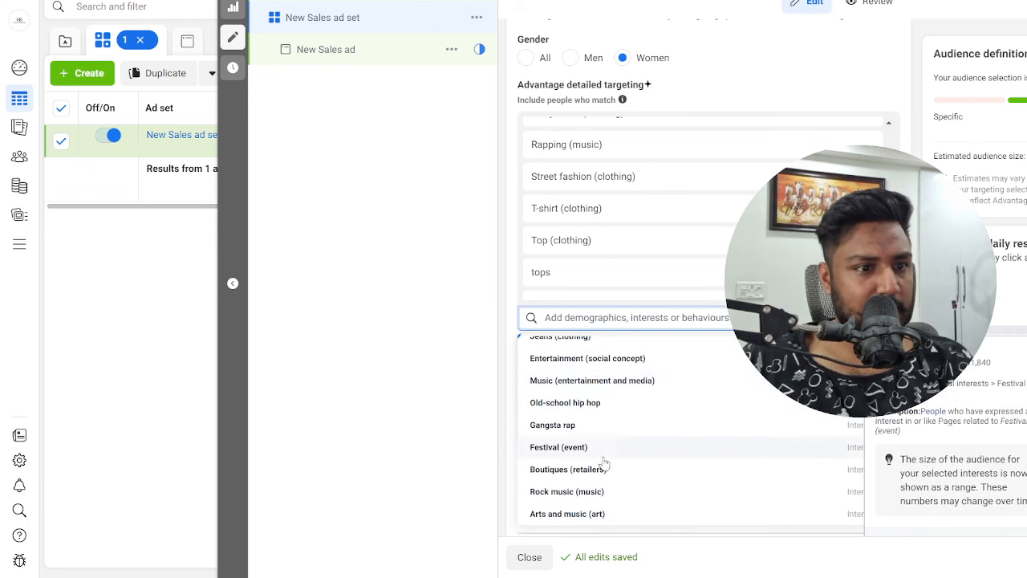
pyautogui.scroll(-2, 650, 461)
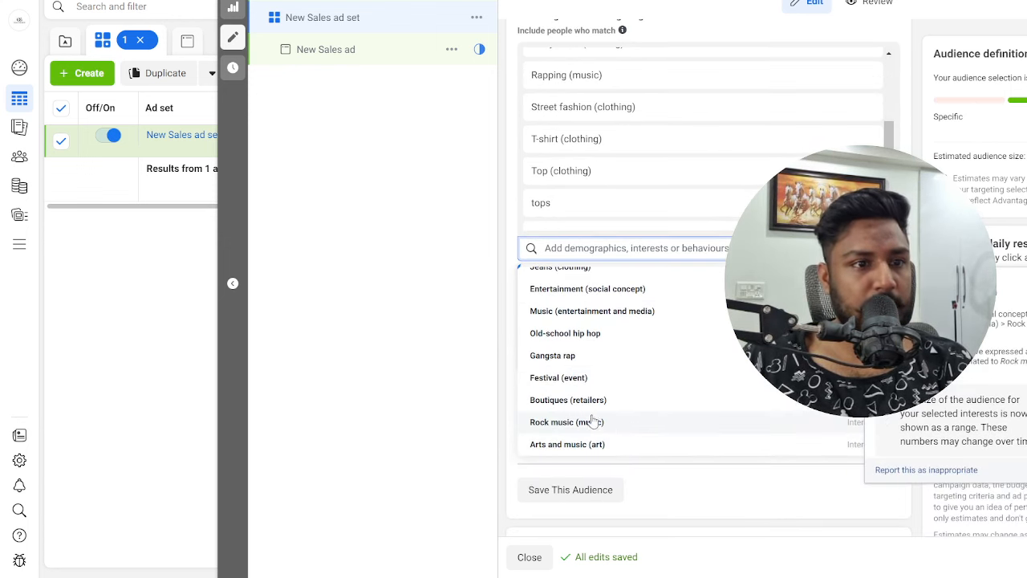
pyautogui.click(671, 423)
# Step: Review the ad set's audience settings and look through the remaining suggested interests for more relevant ones
pyautogui.scroll(-2, 631, 434)
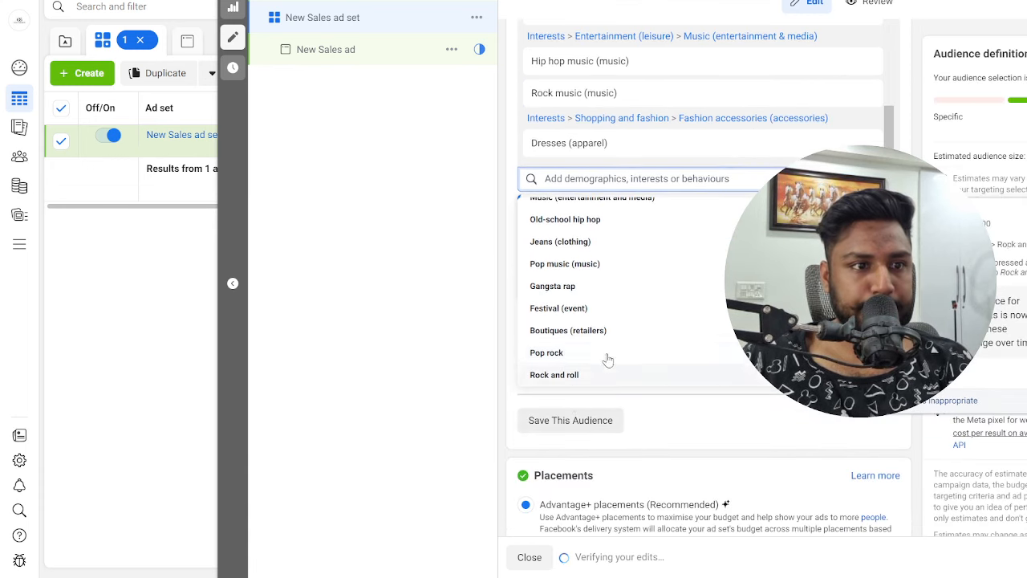
pyautogui.scroll(3, 626, 337)
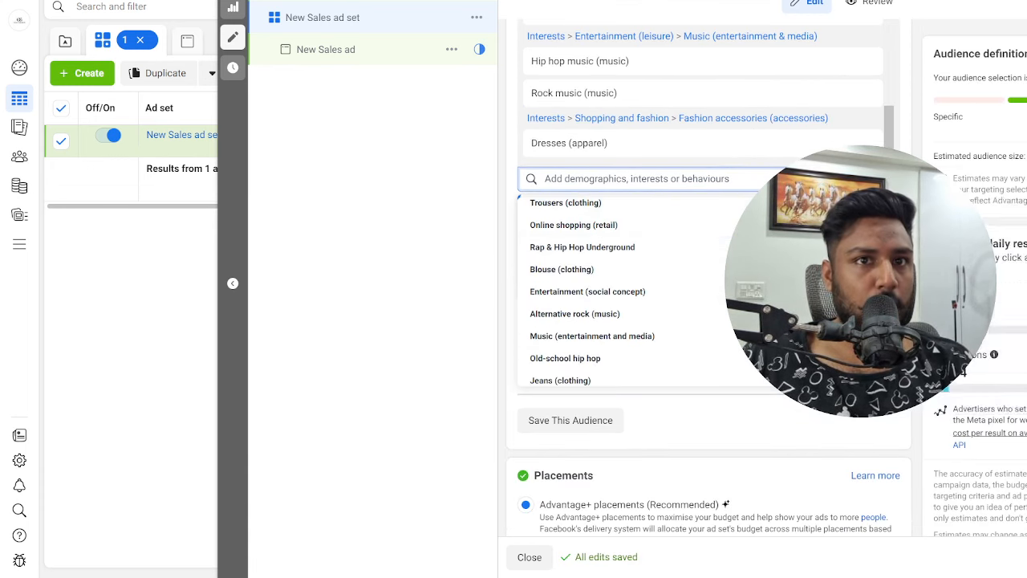
pyautogui.scroll(5, 658, 309)
pyautogui.scroll(10, 666, 318)
pyautogui.scroll(-8, 667, 319)
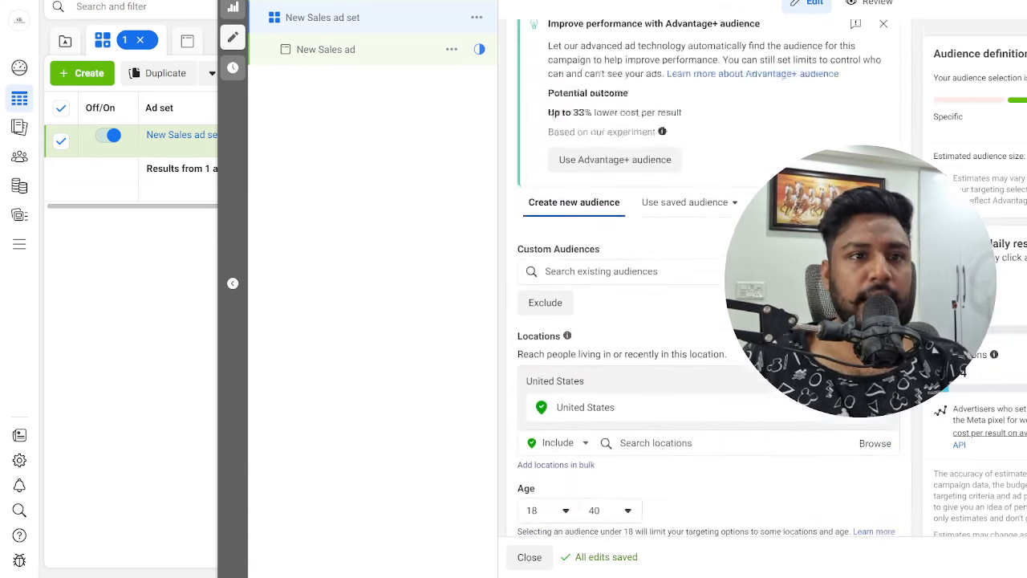
pyautogui.scroll(-5, 707, 321)
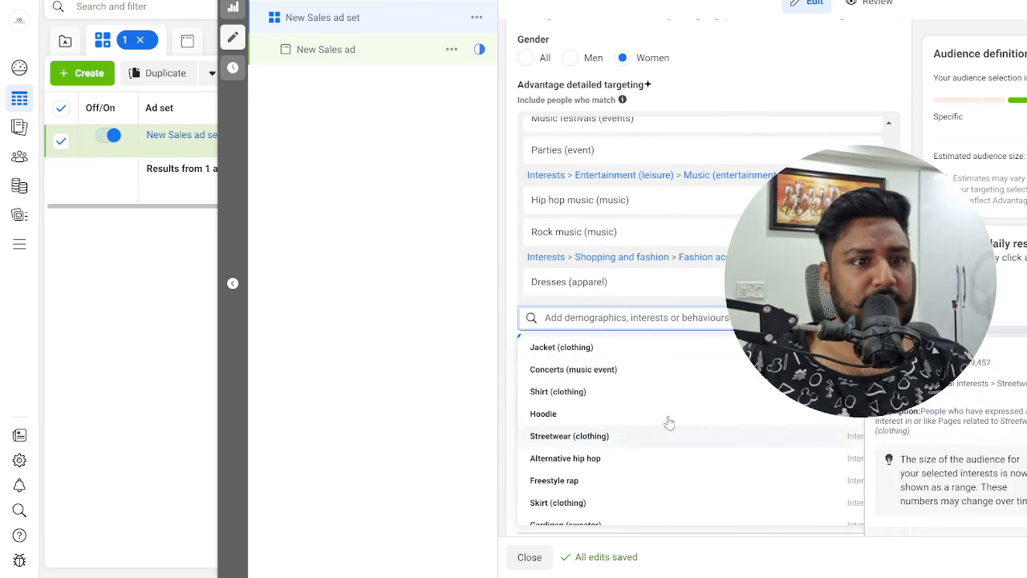
pyautogui.scroll(-5, 630, 439)
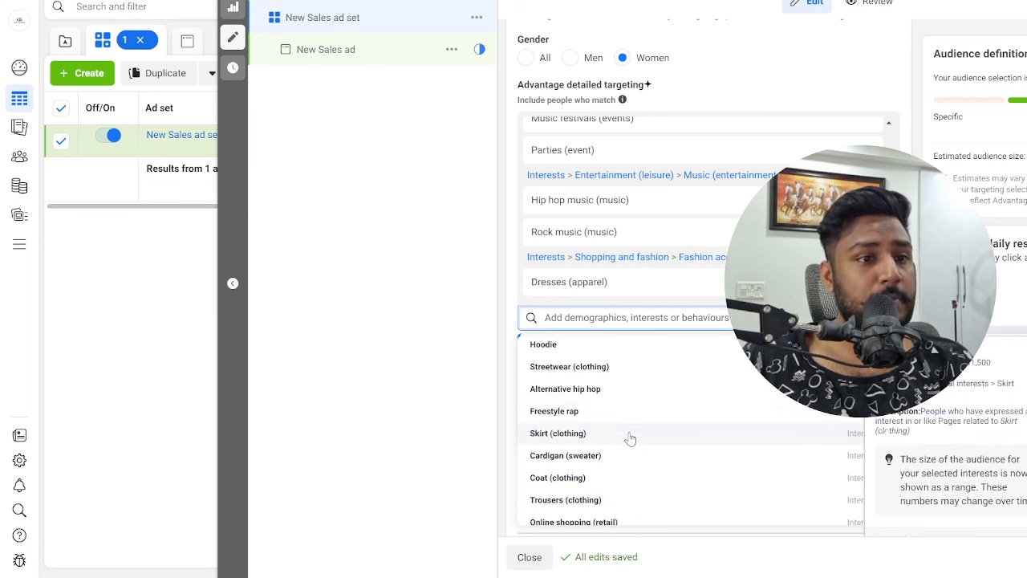
pyautogui.scroll(-2, 630, 439)
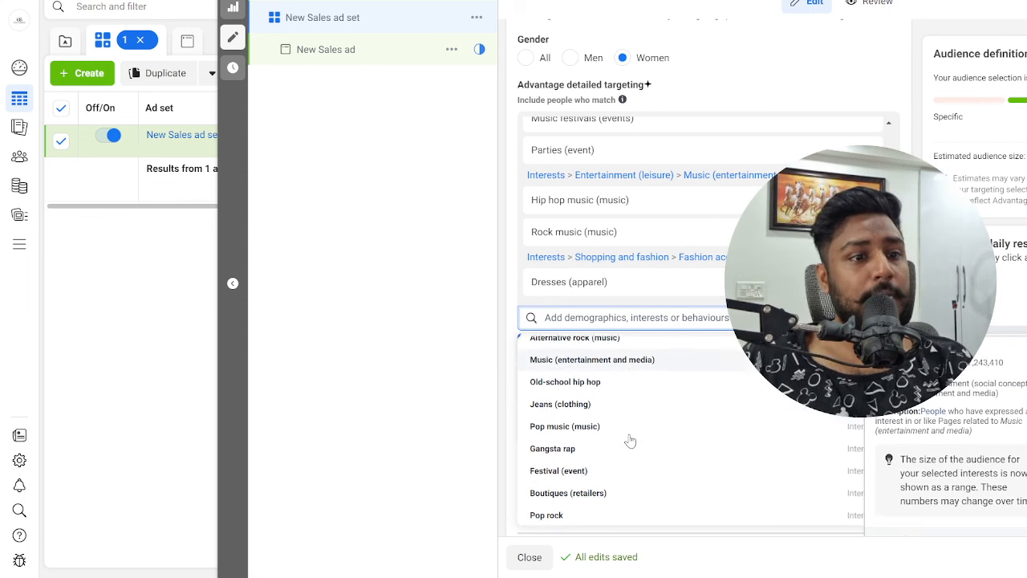
pyautogui.scroll(-3, 629, 444)
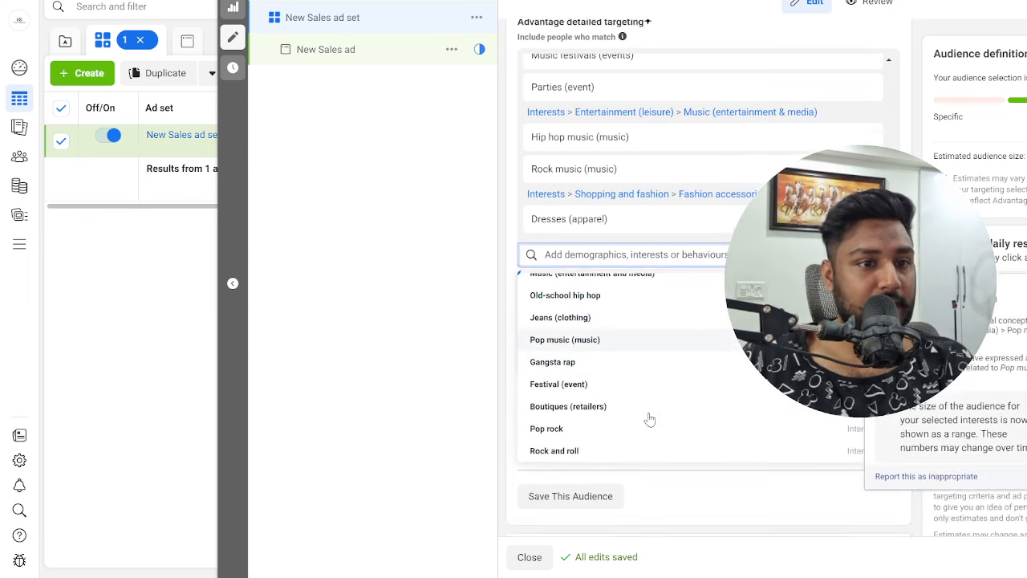
# Step: Add the suggested interests Skirt (clothing) and Streetwear (clothing) to the detailed targeting
pyautogui.scroll(3, 628, 405)
pyautogui.scroll(2, 628, 404)
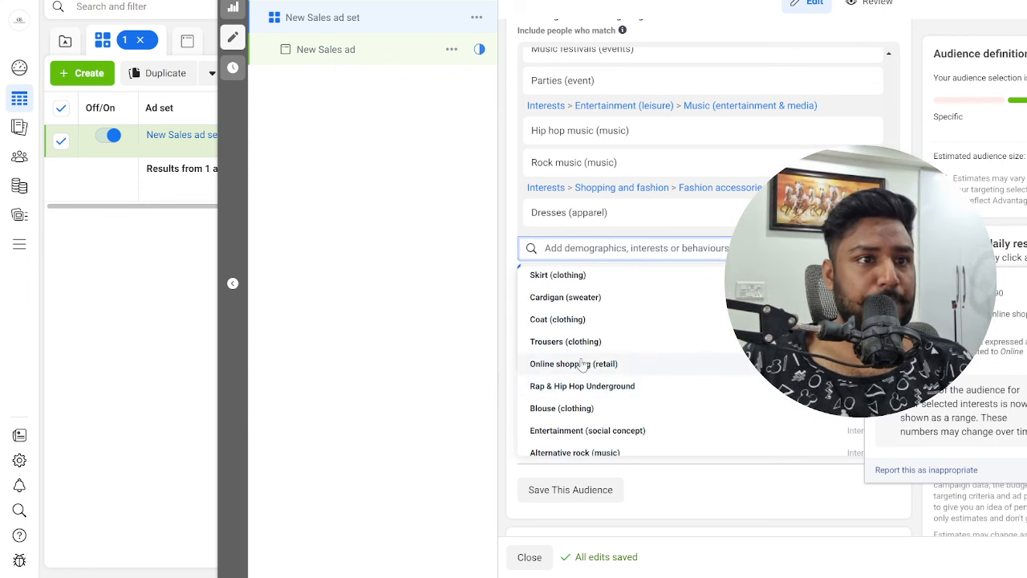
pyautogui.scroll(2, 582, 365)
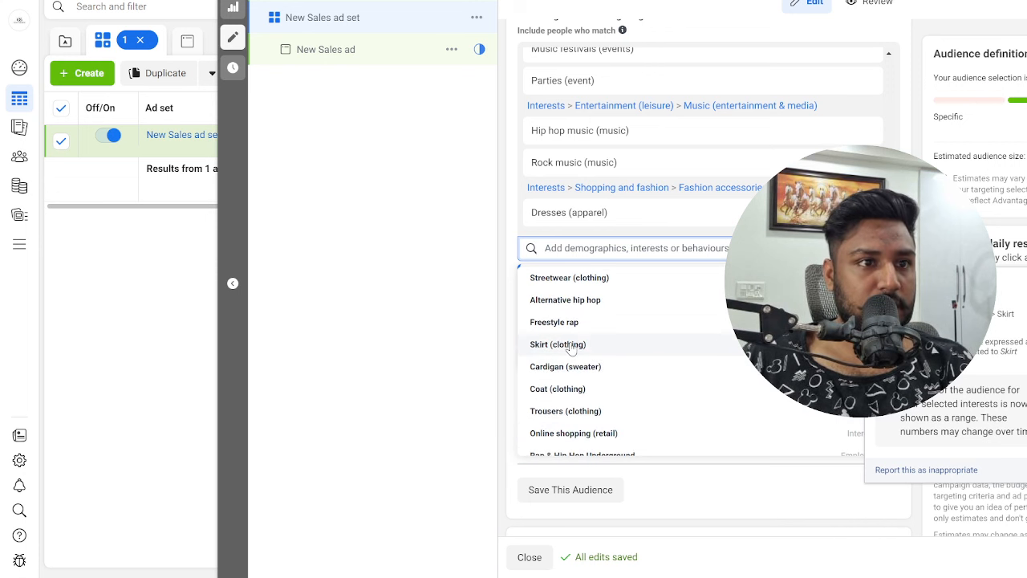
pyautogui.click(570, 345)
pyautogui.click(578, 279)
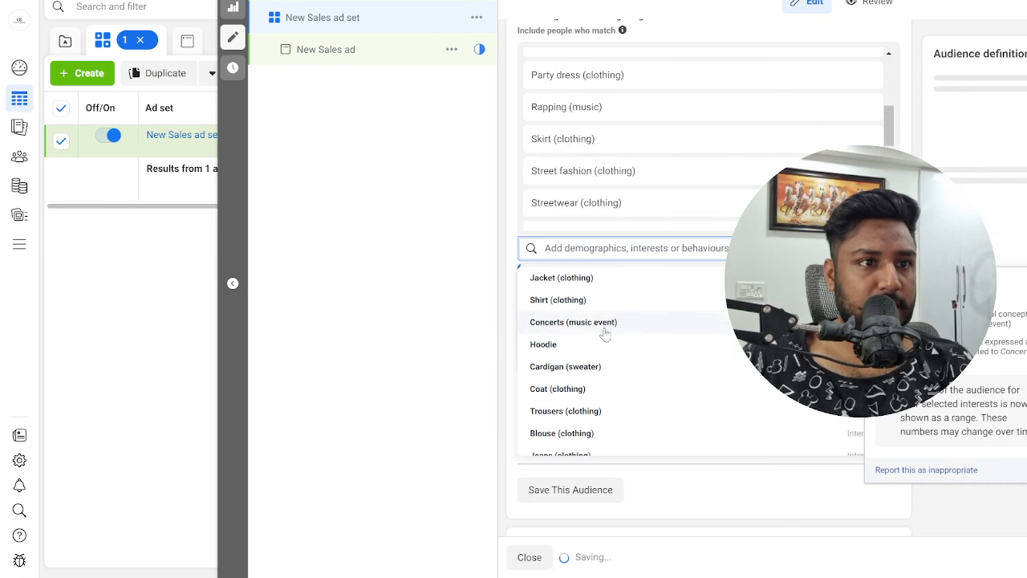
# Step: Close the list of suggested interests and check the ad set's Languages and Placements settings
pyautogui.scroll(1, 611, 347)
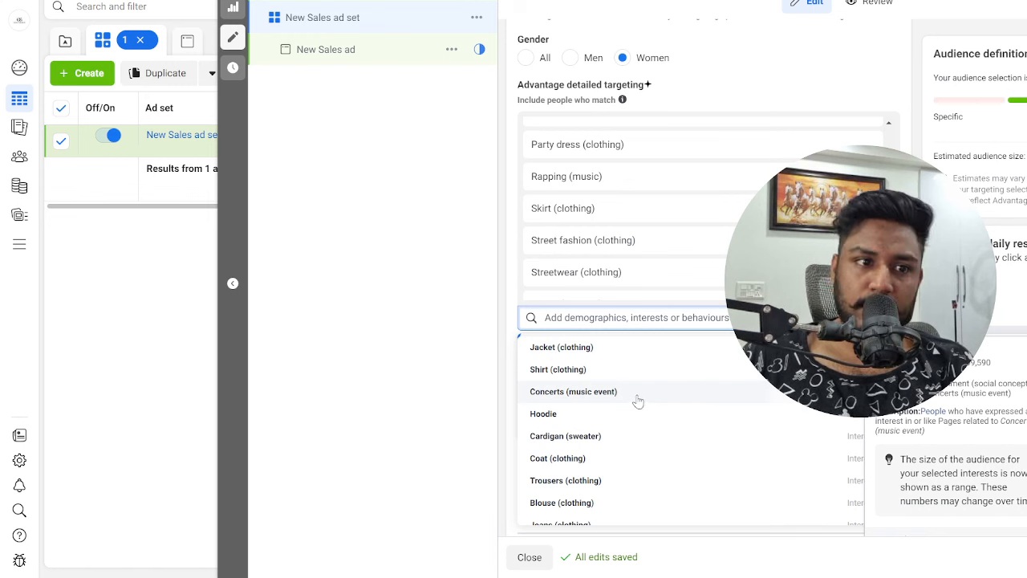
pyautogui.scroll(-5, 638, 400)
pyautogui.click(527, 228)
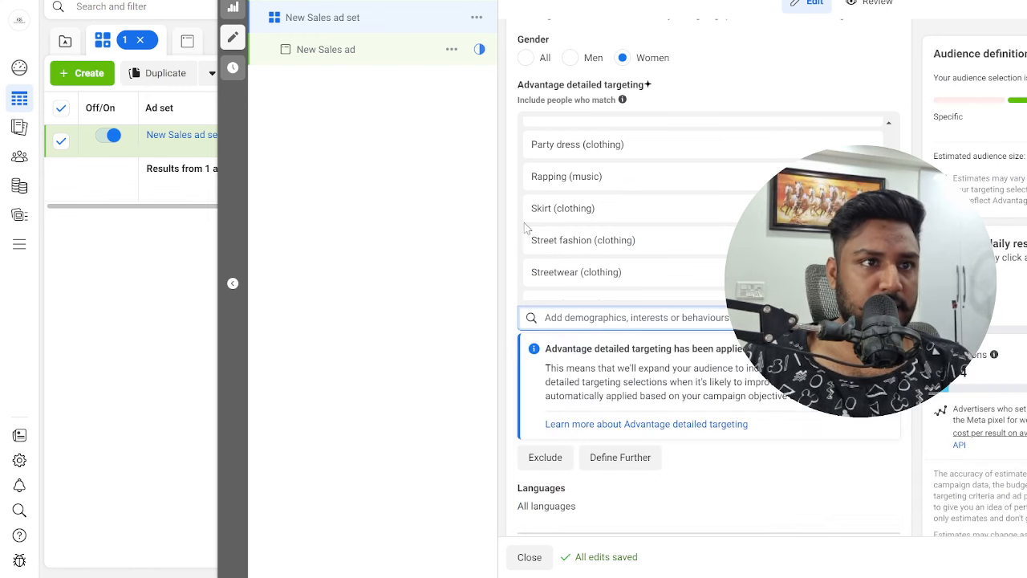
pyautogui.scroll(-10, 526, 229)
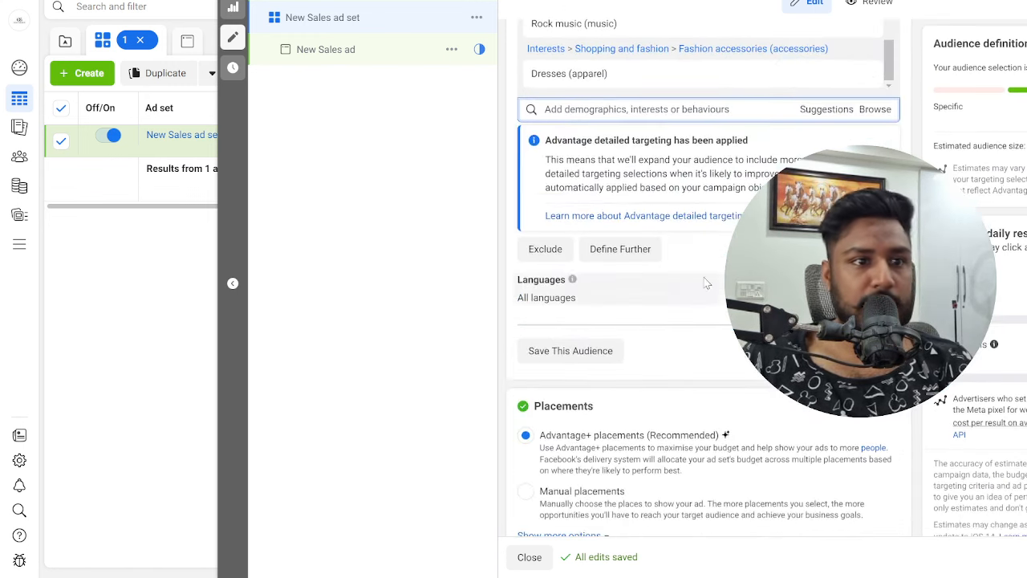
pyautogui.scroll(-1, 701, 309)
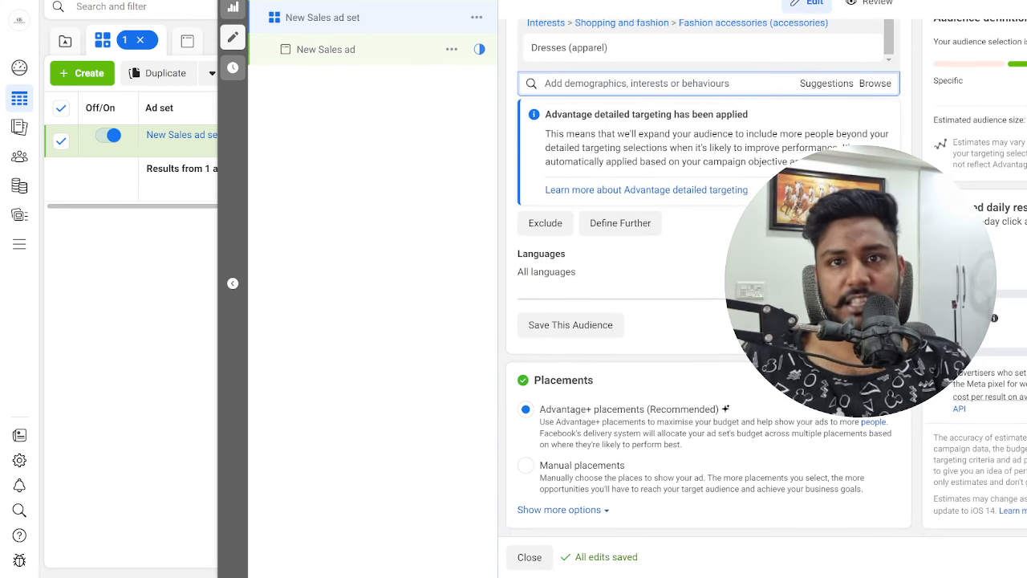
# Step: Continue to the New Sales ad and open the image selection for its single-image creative, checking the available media sources
pyautogui.click(1026, 557)
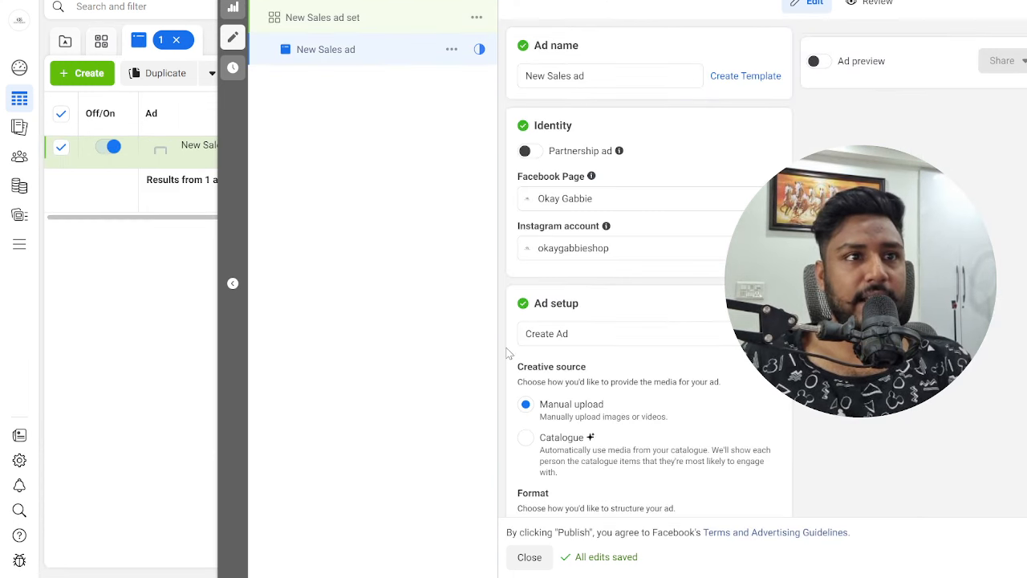
pyautogui.scroll(-6, 615, 377)
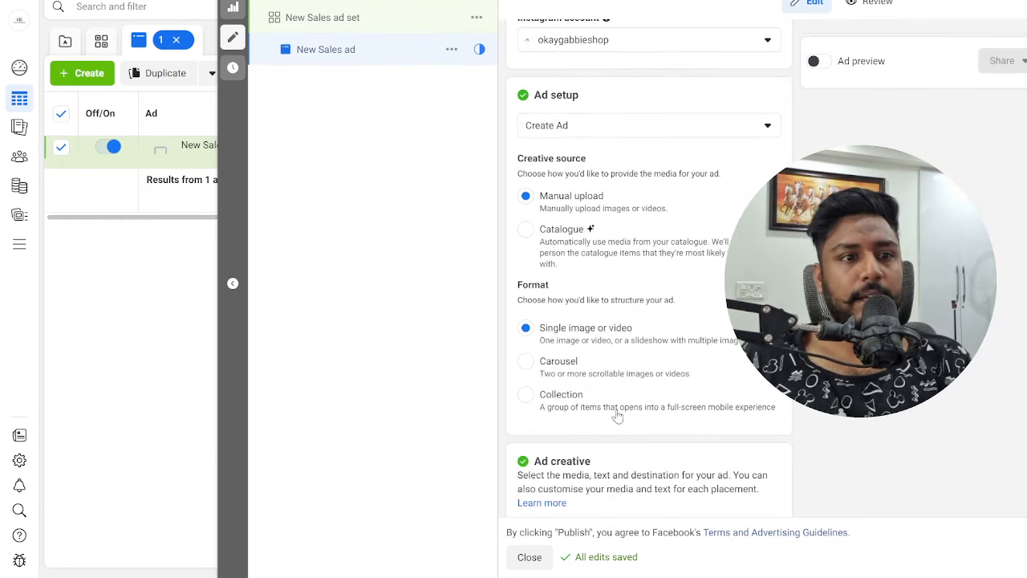
pyautogui.click(583, 284)
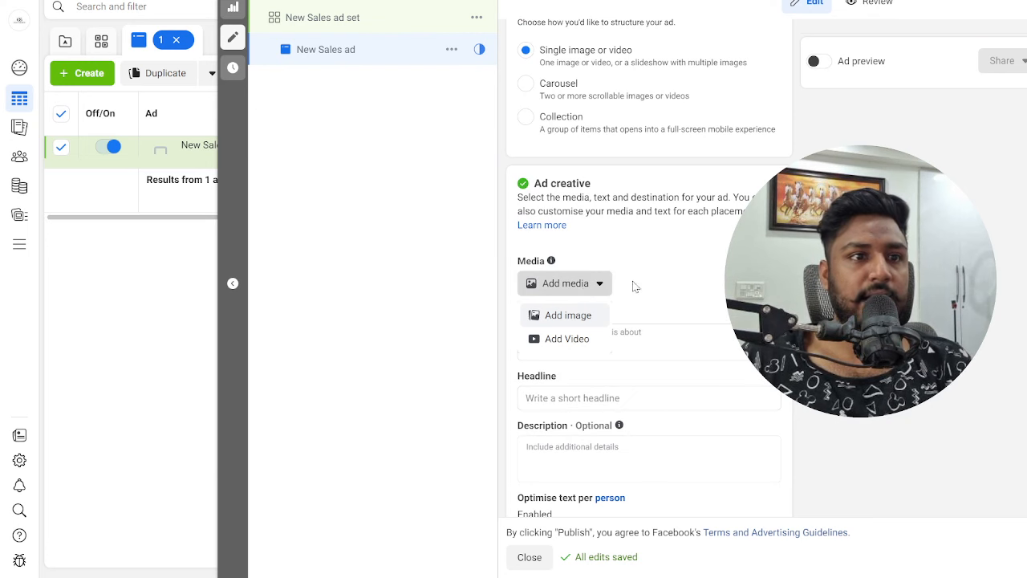
pyautogui.click(568, 316)
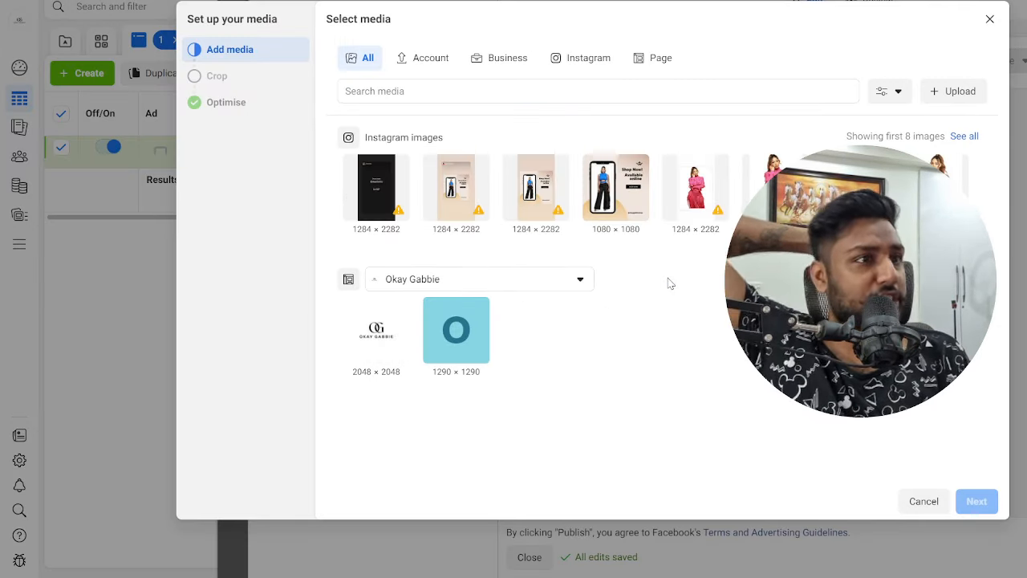
pyautogui.click(518, 63)
pyautogui.click(368, 62)
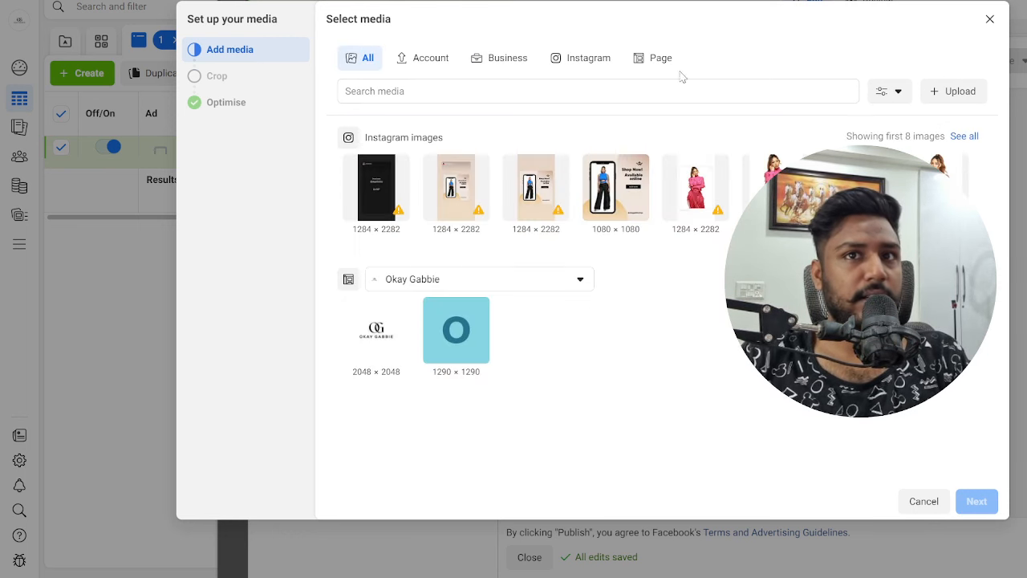
# Step: Upload custom_resized_1e2707f1-dbf8-4858-99f3-1bb66abfaf9b.webp and the two JPG model photos starting 384948703 and 386351924 from the Downloads folder
pyautogui.click(955, 92)
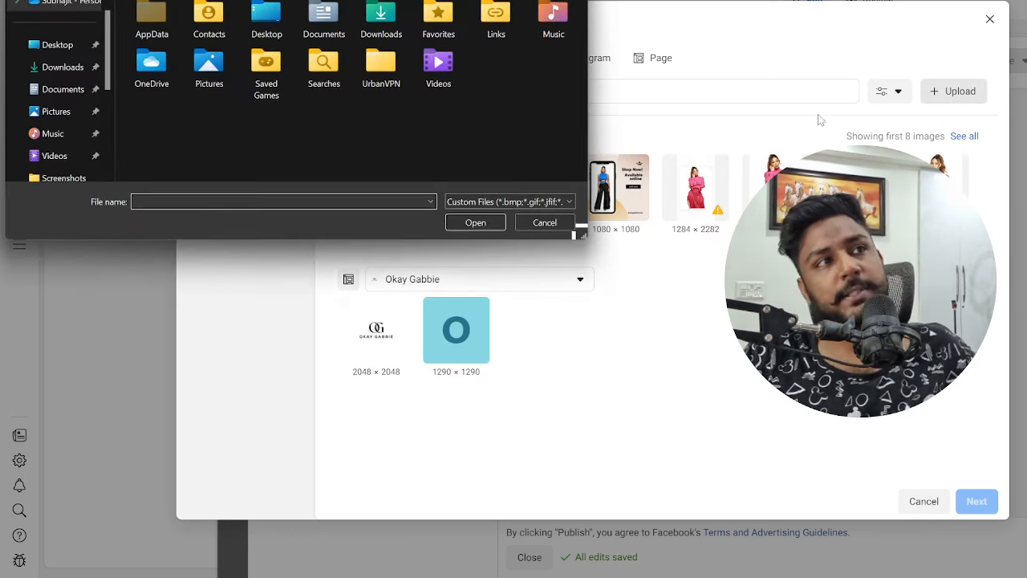
pyautogui.click(25, 68)
pyautogui.click(161, 49)
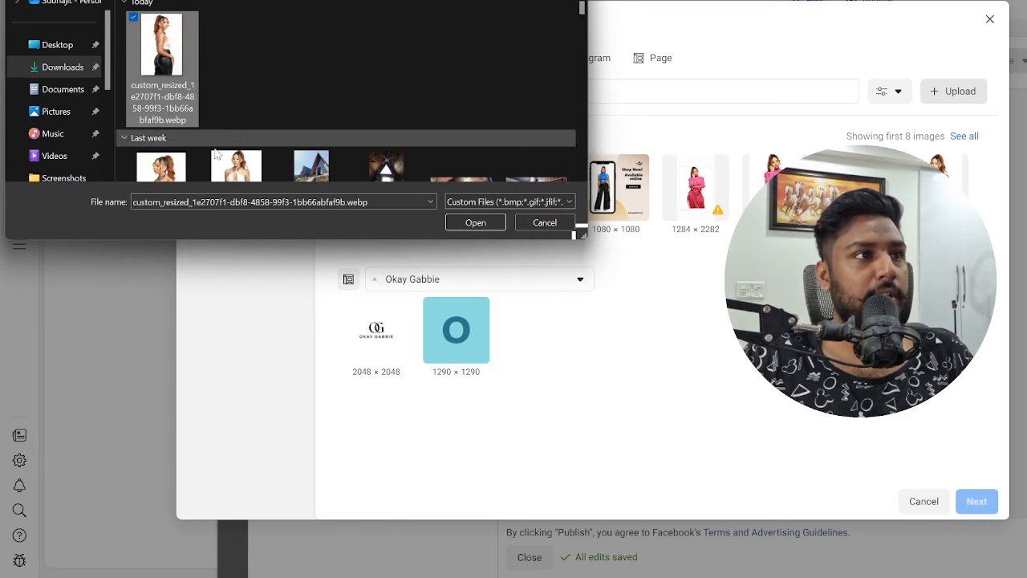
pyautogui.keyDown('ctrl'); pyautogui.click(178, 171); pyautogui.keyUp('ctrl')
pyautogui.keyDown('ctrl'); pyautogui.click(255, 117); pyautogui.keyUp('ctrl')
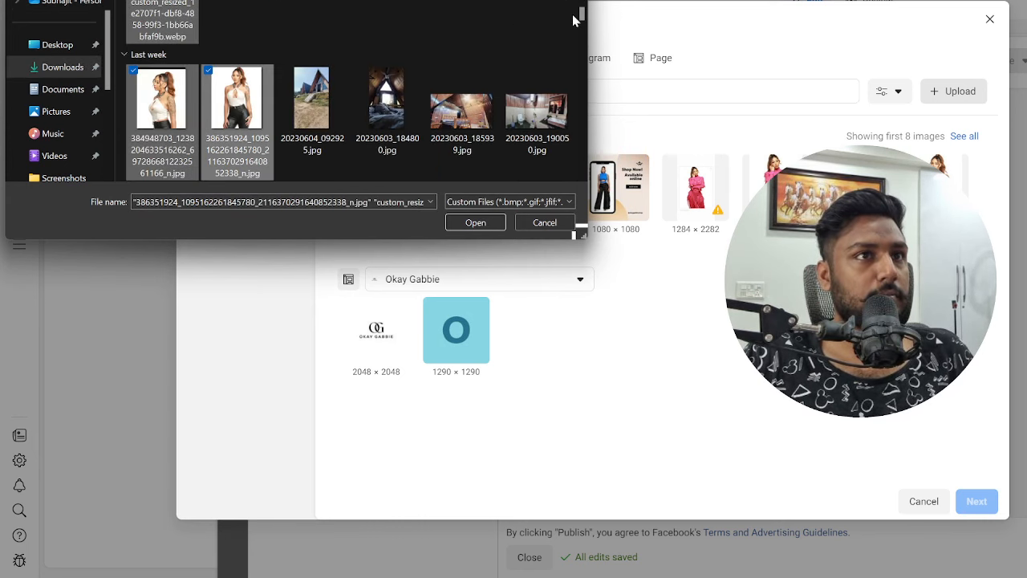
pyautogui.scroll(-5, 582, 18)
pyautogui.scroll(4, 582, 18)
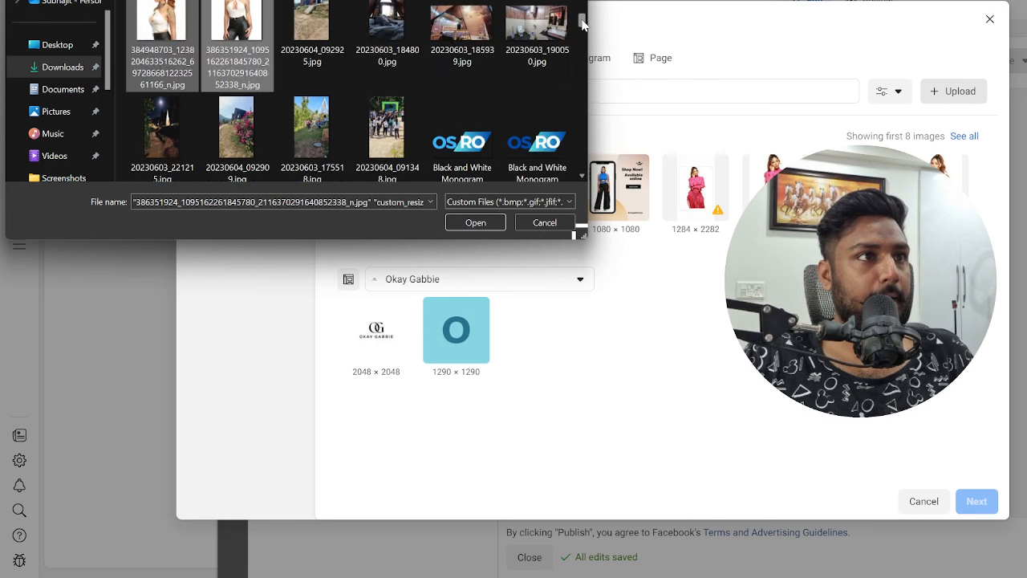
pyautogui.scroll(3, 581, 17)
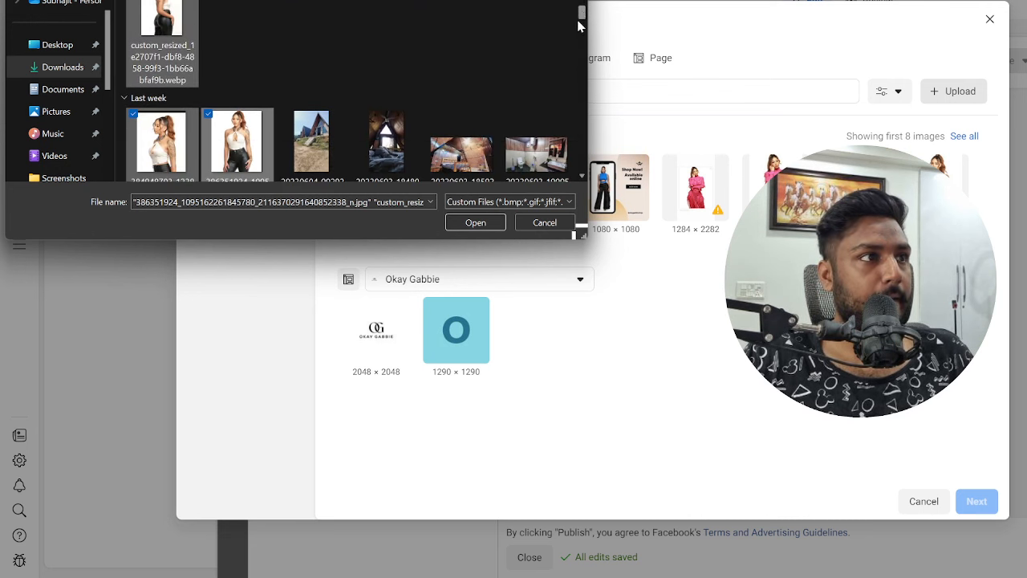
pyautogui.click(498, 220)
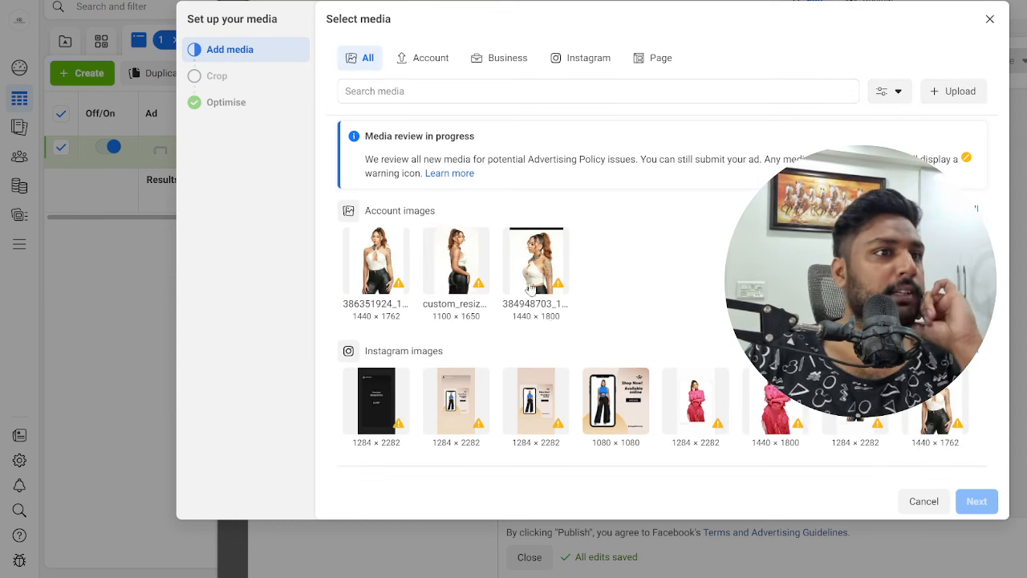
# Step: Use the uploaded 384948703 photo for the ad, set its Stories and Reels crop to Original, and complete the media setup
pyautogui.click(529, 275)
pyautogui.click(976, 500)
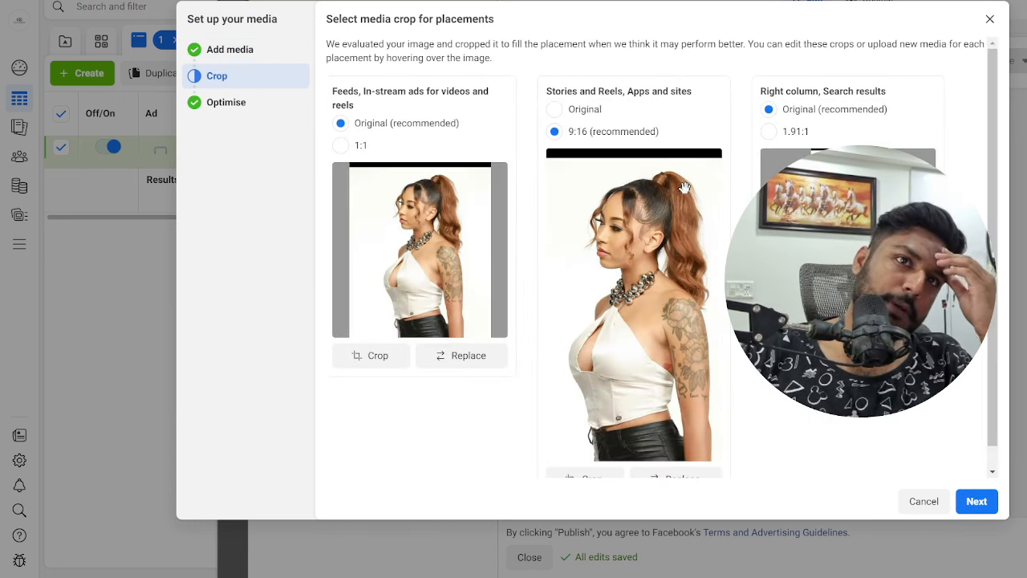
pyautogui.click(555, 109)
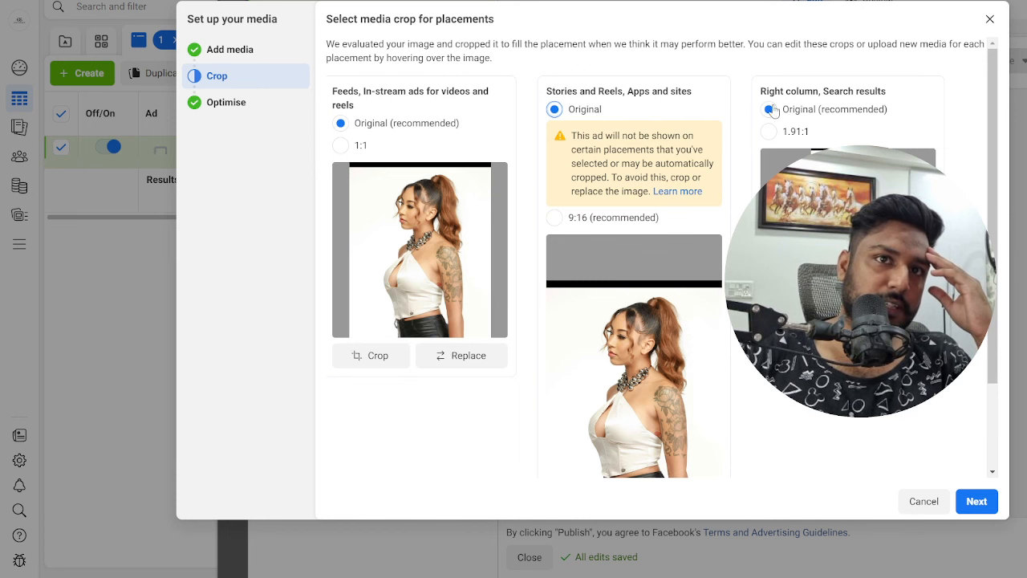
pyautogui.click(976, 500)
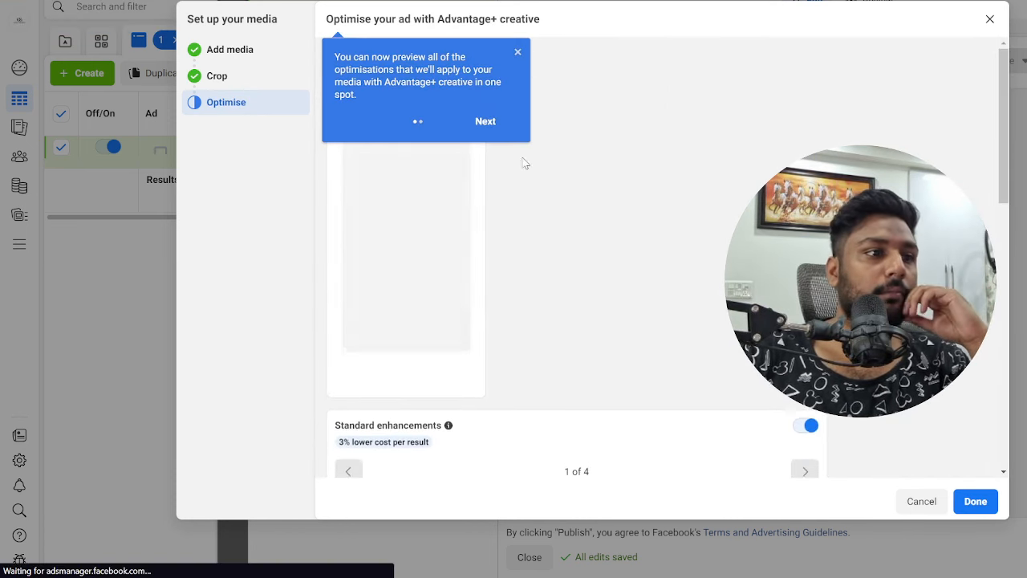
pyautogui.click(518, 52)
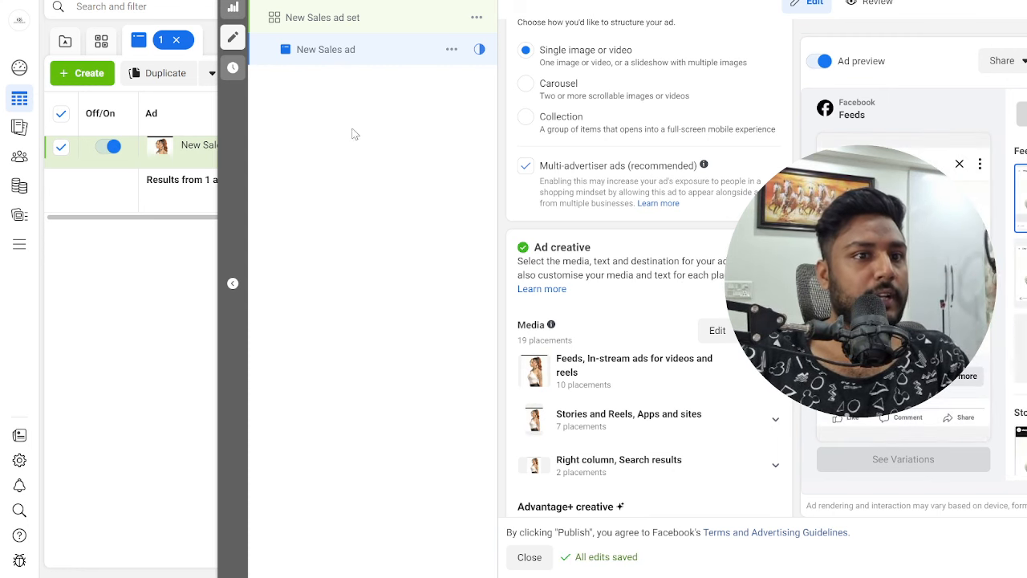
# Step: Set the ad's call to action to Shop now and arrange the ad editor side by side with a ChatGPT window
pyautogui.scroll(-5, 714, 337)
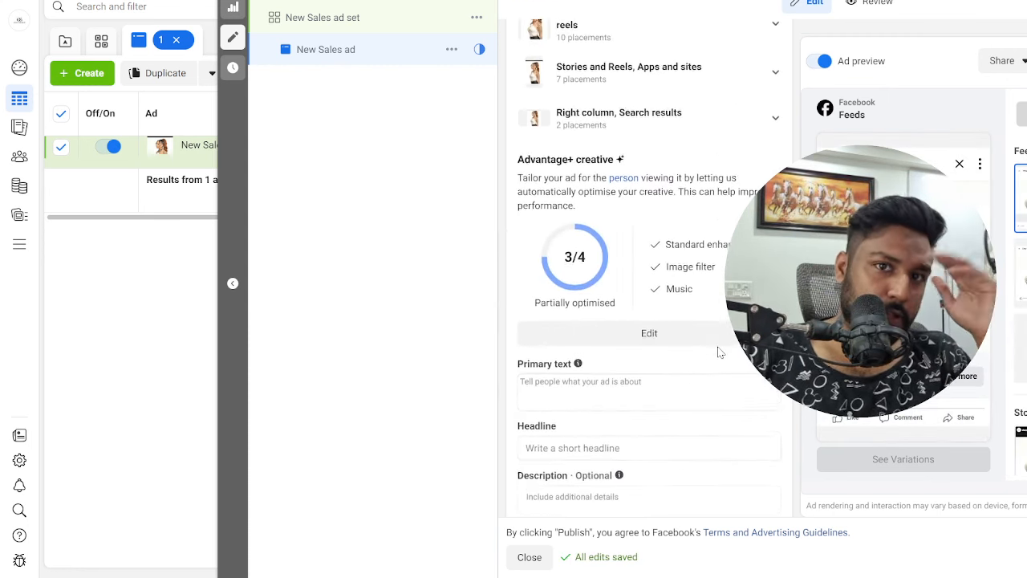
pyautogui.scroll(-3, 718, 352)
pyautogui.click(586, 402)
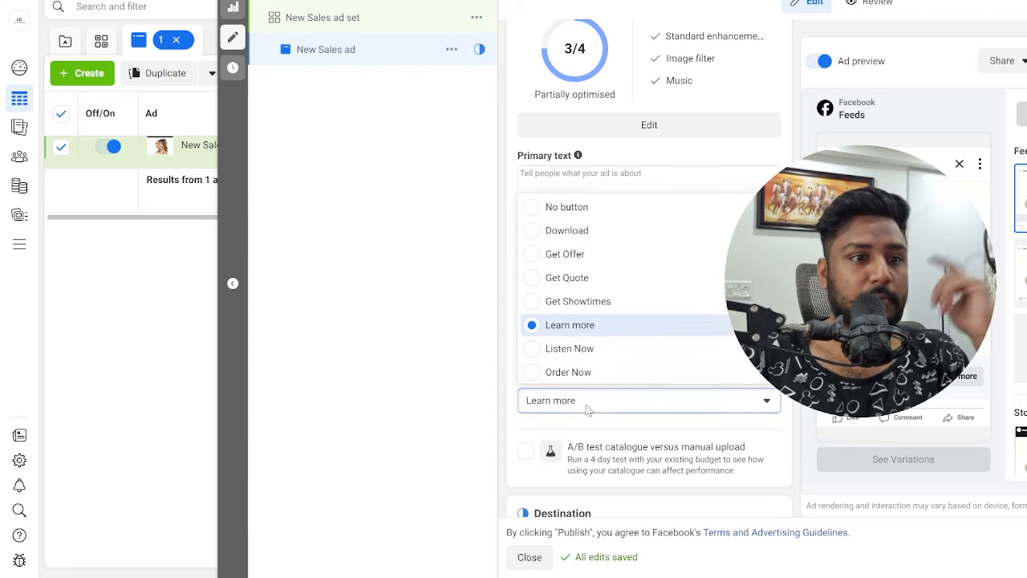
pyautogui.scroll(-5, 582, 281)
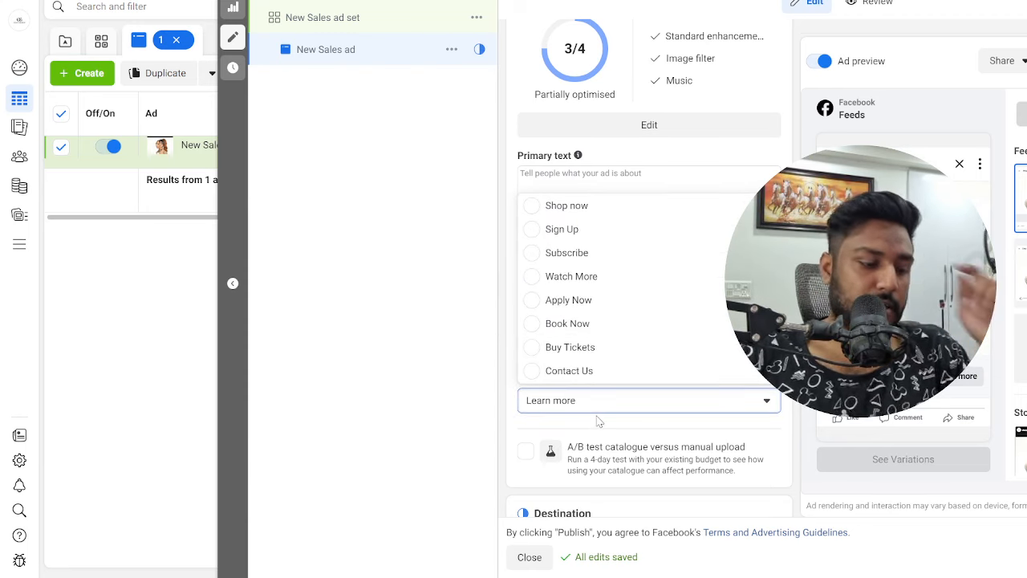
pyautogui.press('super+Left')
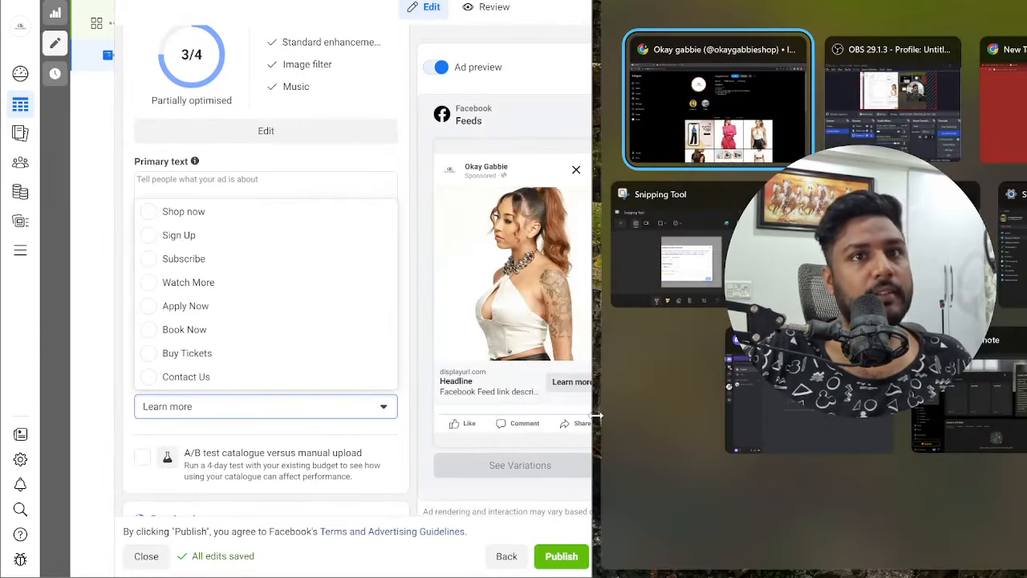
pyautogui.press('Return')
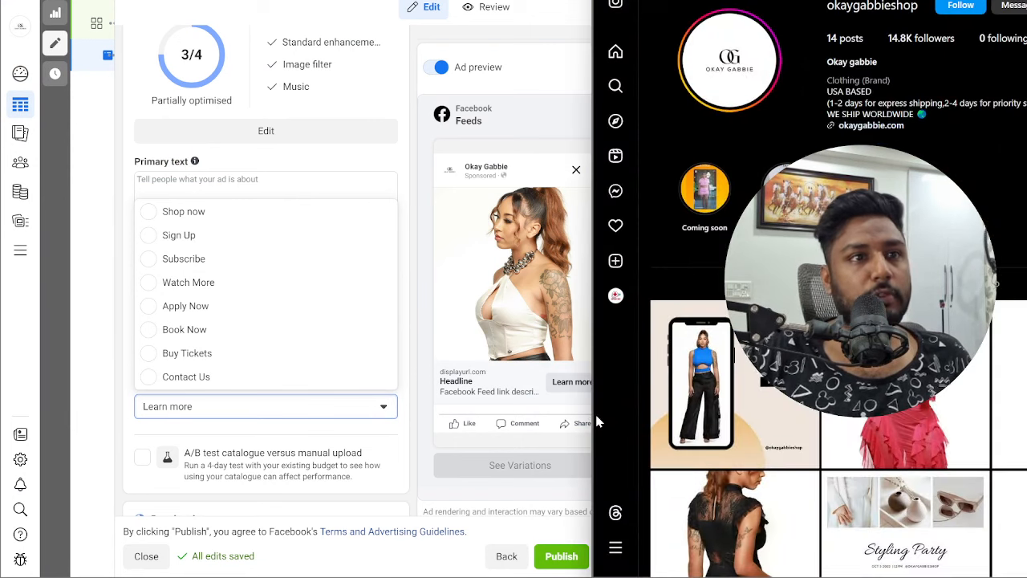
pyautogui.click(743, 2)
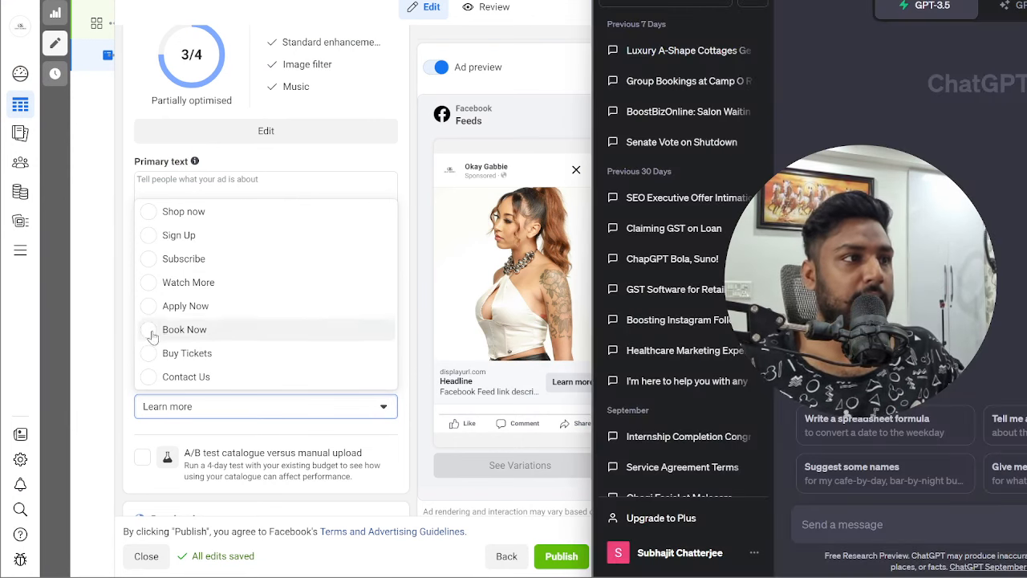
pyautogui.press('Return')
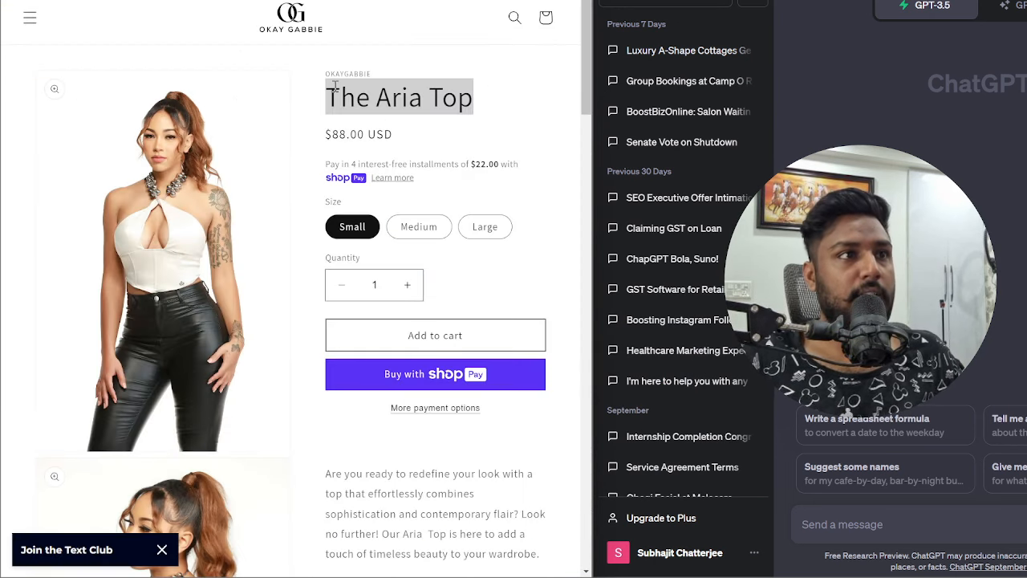
# Step: Copy the name The Aria Top from the product page and ask ChatGPT to generate a shop ad headline for it
pyautogui.moveTo(334, 88); pyautogui.dragTo(492, 94)
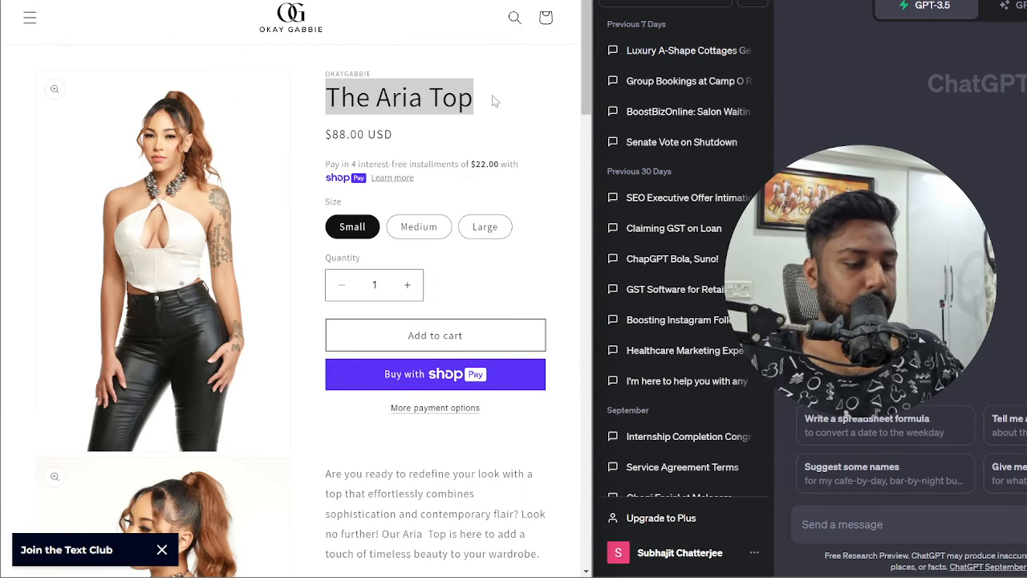
pyautogui.scroll(-1, 682, 449)
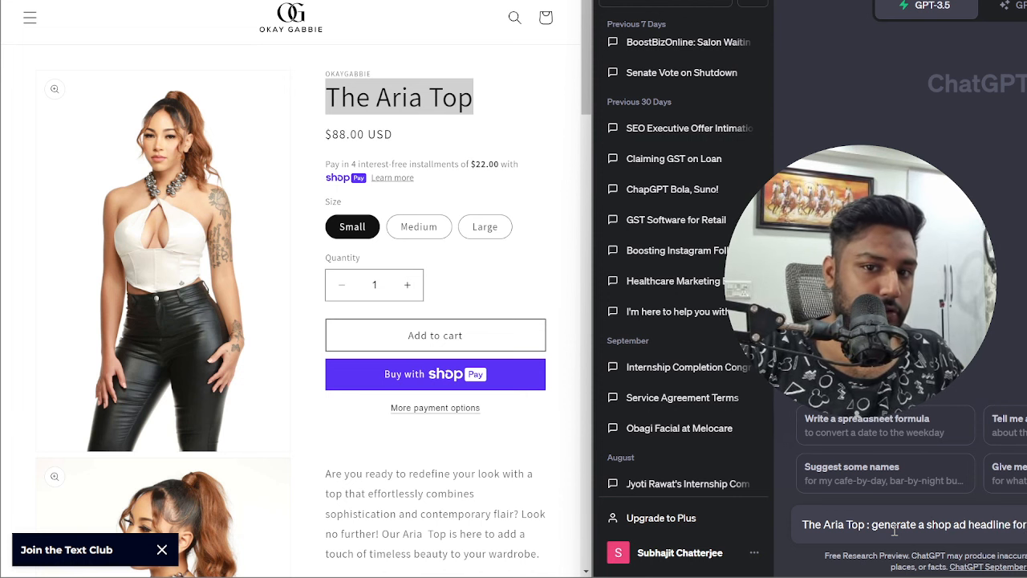
pyautogui.press('Return')
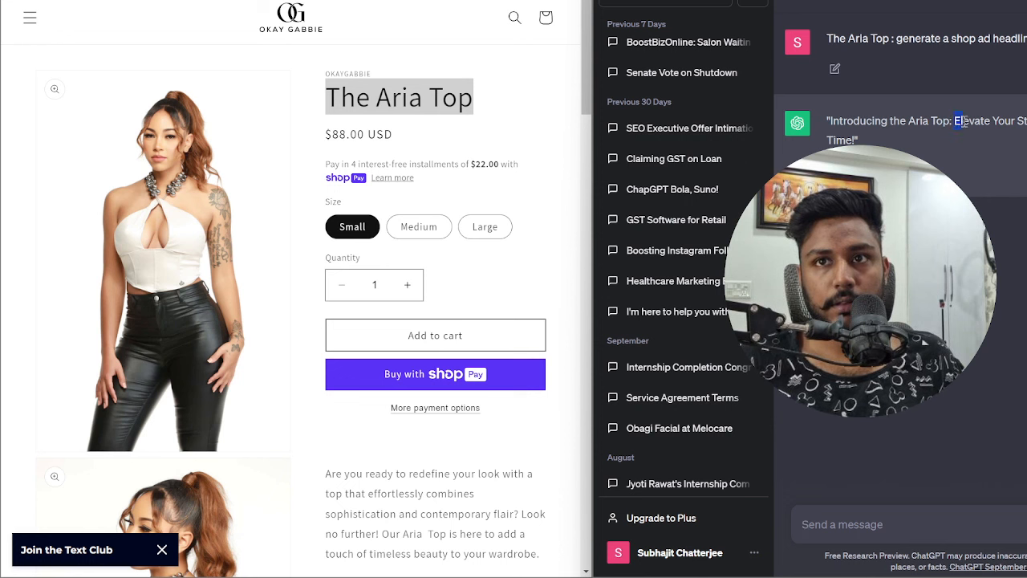
# Step: Copy ChatGPT's headline "Introducing the Aria Top: Elevate Your Style with 20% Off for a Limited Time!" into the ad's Headline
pyautogui.moveTo(986, 150); pyautogui.dragTo(853, 140)
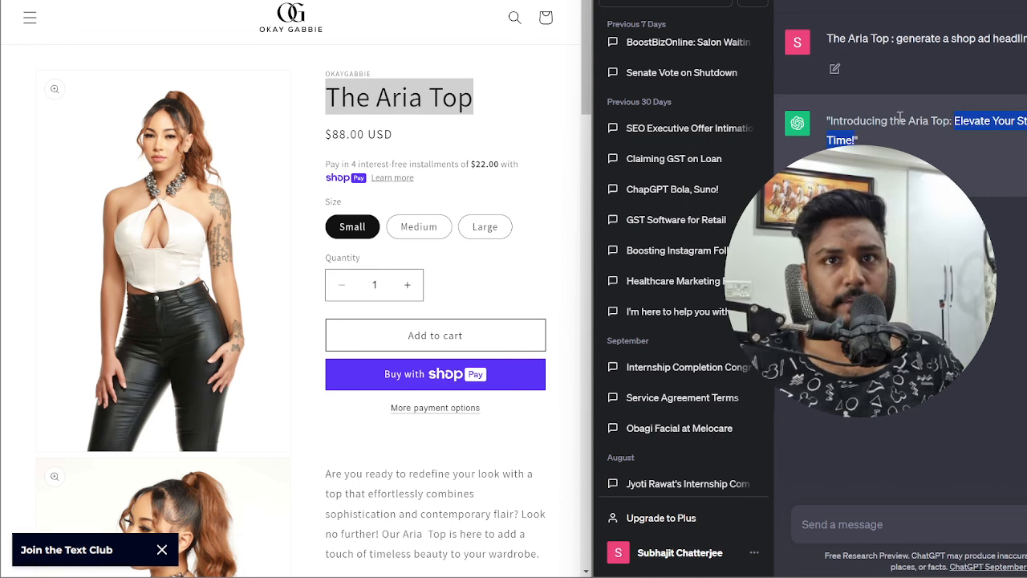
pyautogui.moveTo(843, 128); pyautogui.dragTo(860, 140)
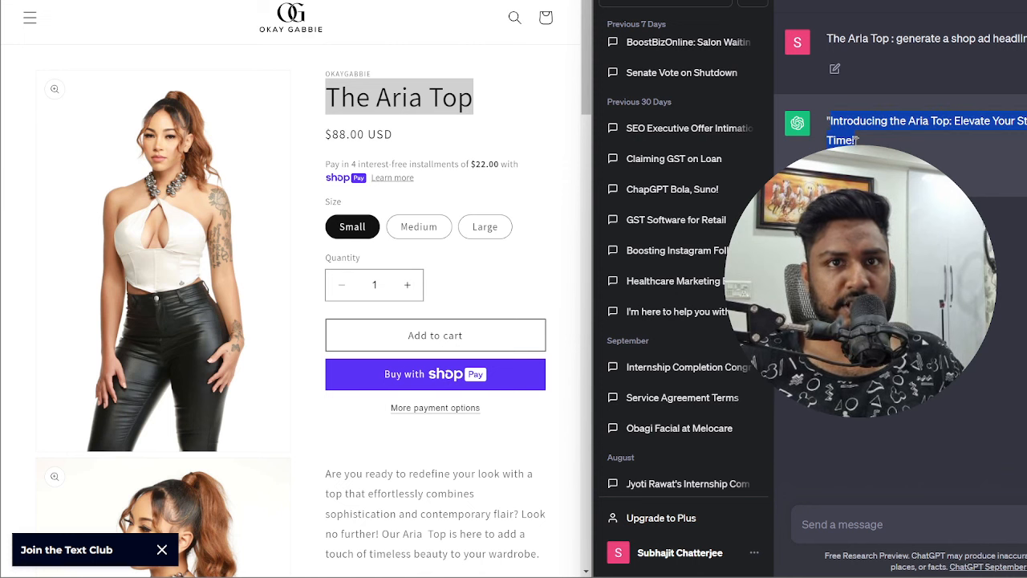
pyautogui.click(133, 1)
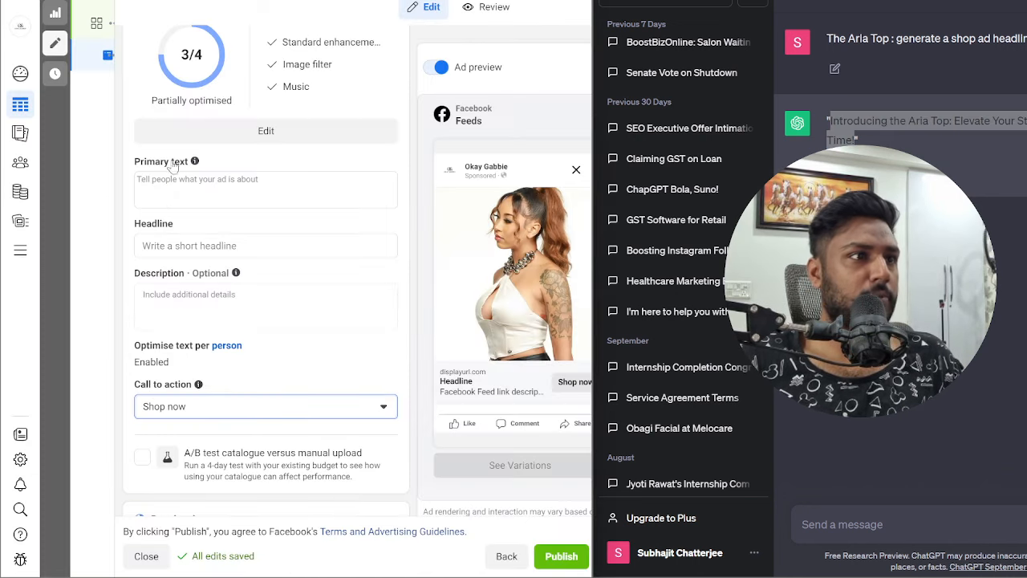
pyautogui.click(215, 247)
pyautogui.hotkey('ctrl', 'v')
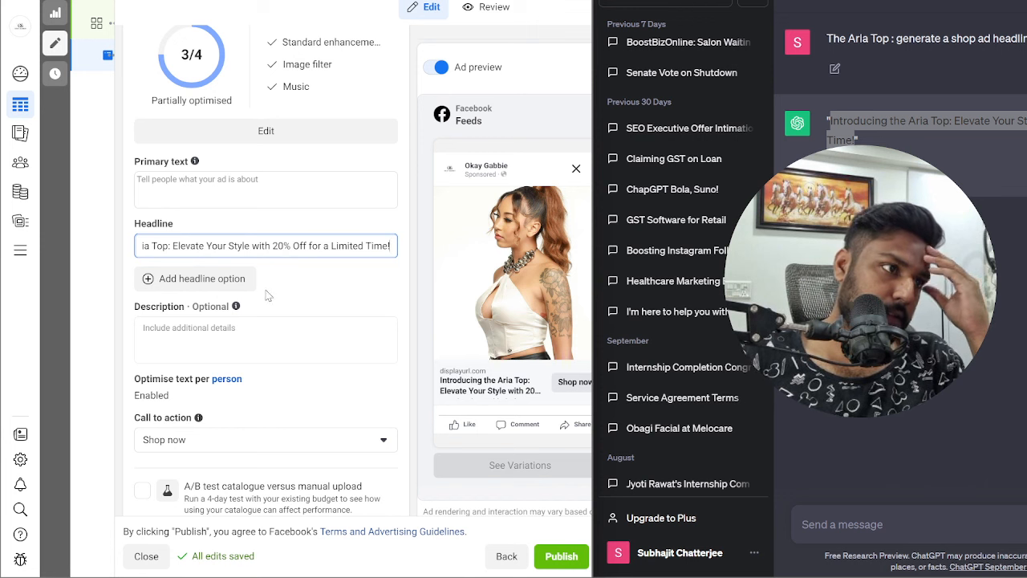
# Step: Ask ChatGPT for additional headline ideas with the message "suggest more"
pyautogui.click(887, 534)
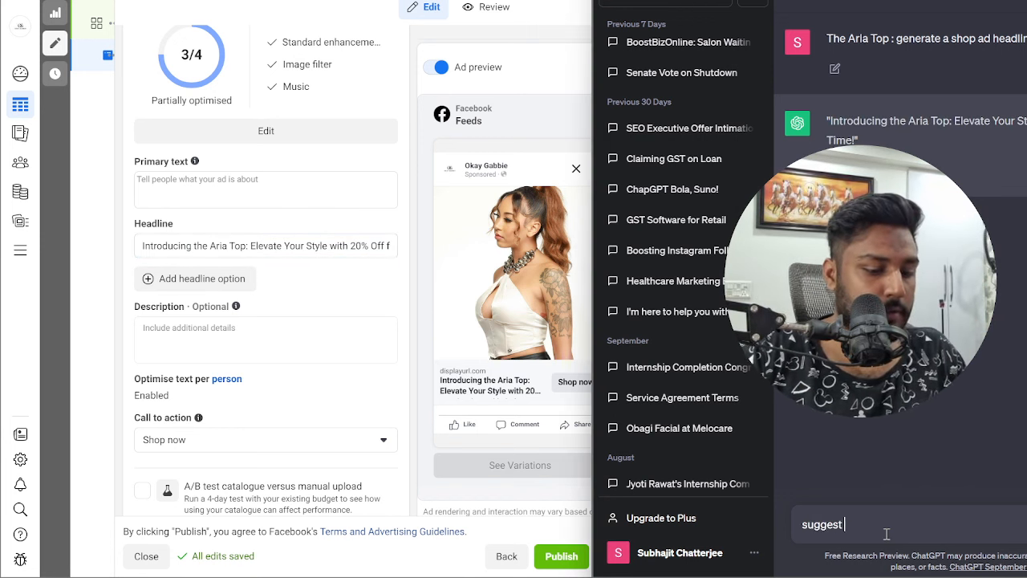
pyautogui.write('suggest more')
pyautogui.press('Return')
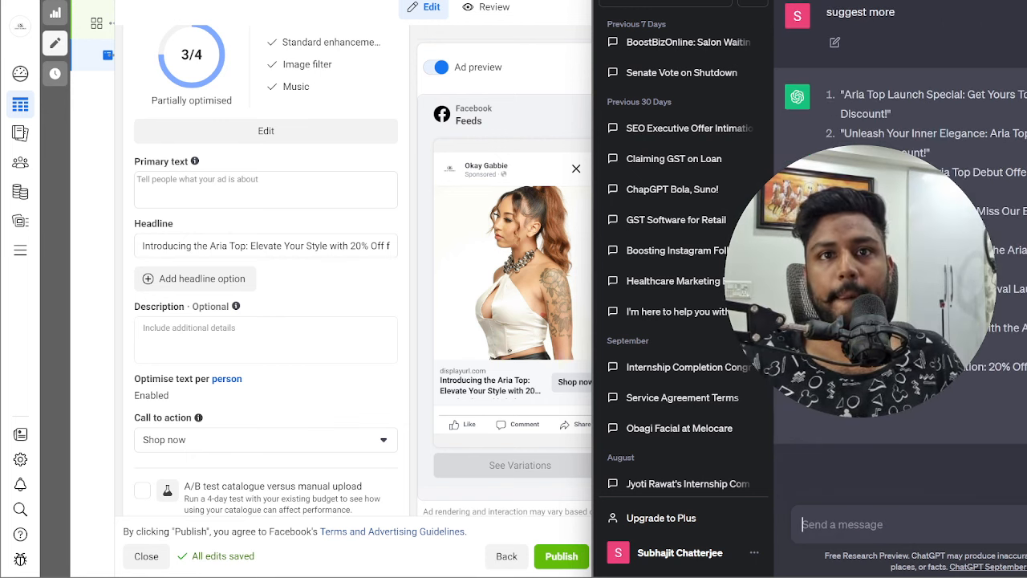
# Step: Add ChatGPT's third suggestion, "Step into Luxury: Aria Top Debut Offer - Save 20% on Your Purchase!", as a second headline option
pyautogui.moveTo(845, 134); pyautogui.dragTo(1026, 135)
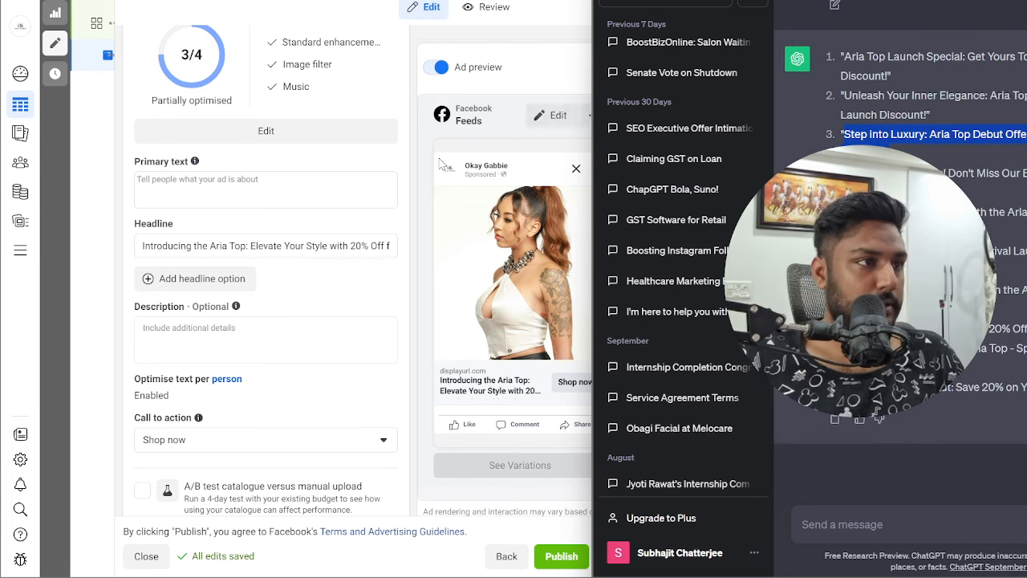
pyautogui.click(165, 281)
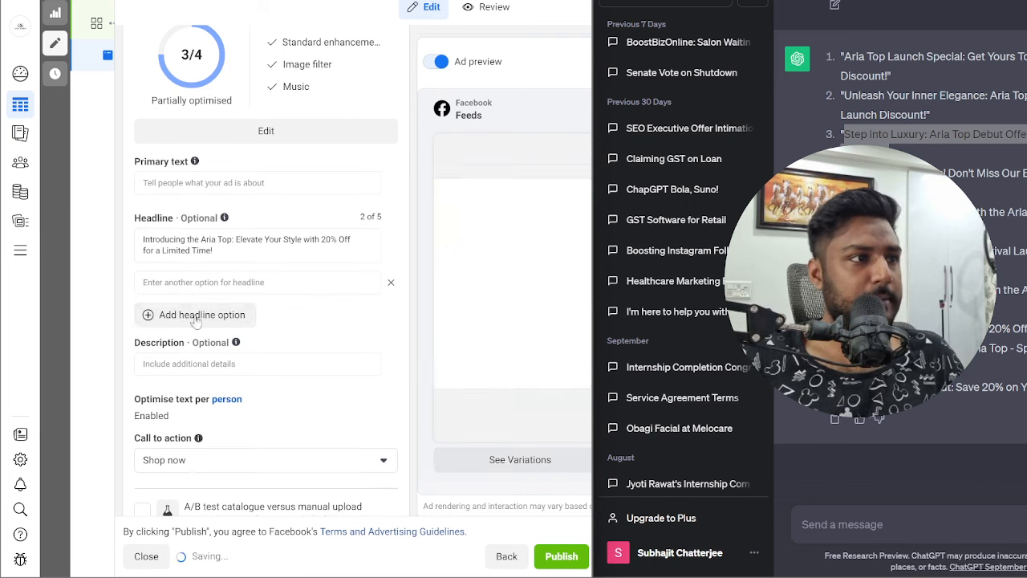
pyautogui.click(198, 282)
pyautogui.write('Step into Luxury: Aria Top Debut Offer - Save 20% on Your Purchase!')
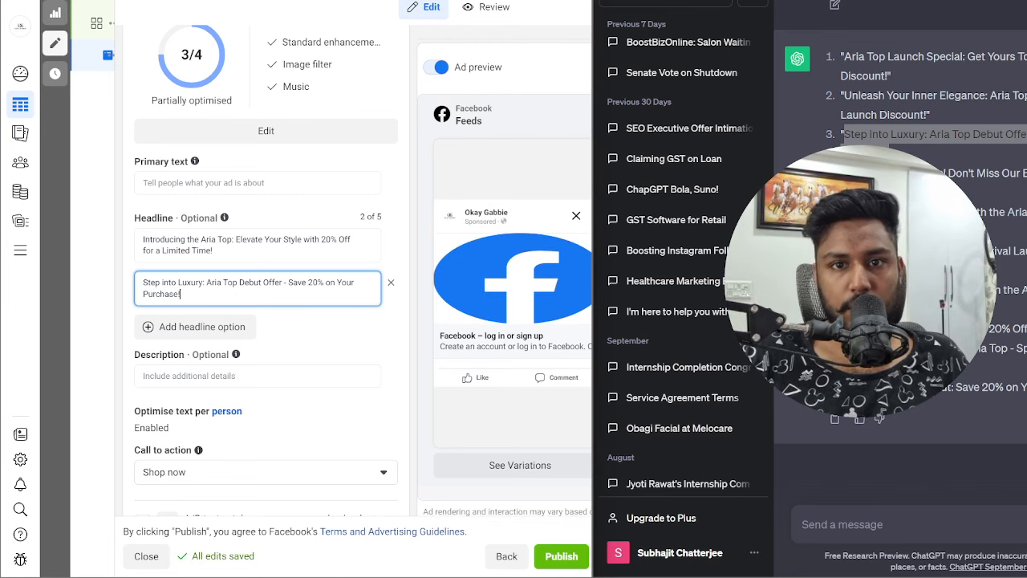
# Step: Add ChatGPT's tenth suggestion, "Aria Top Grand Debut: Save 20% on Your First Purchase Today!", as a third headline option
pyautogui.click(936, 397)
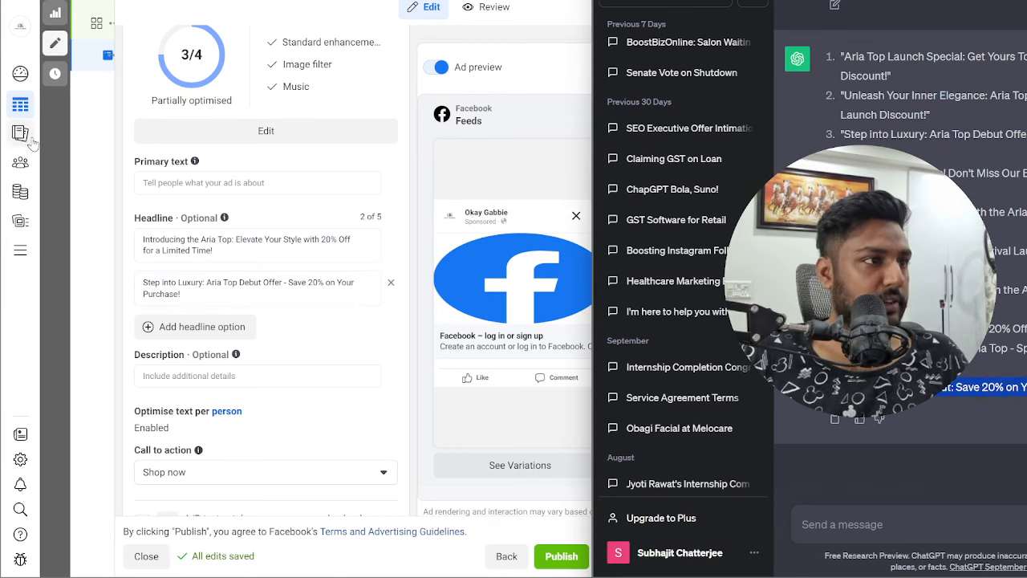
pyautogui.click(222, 329)
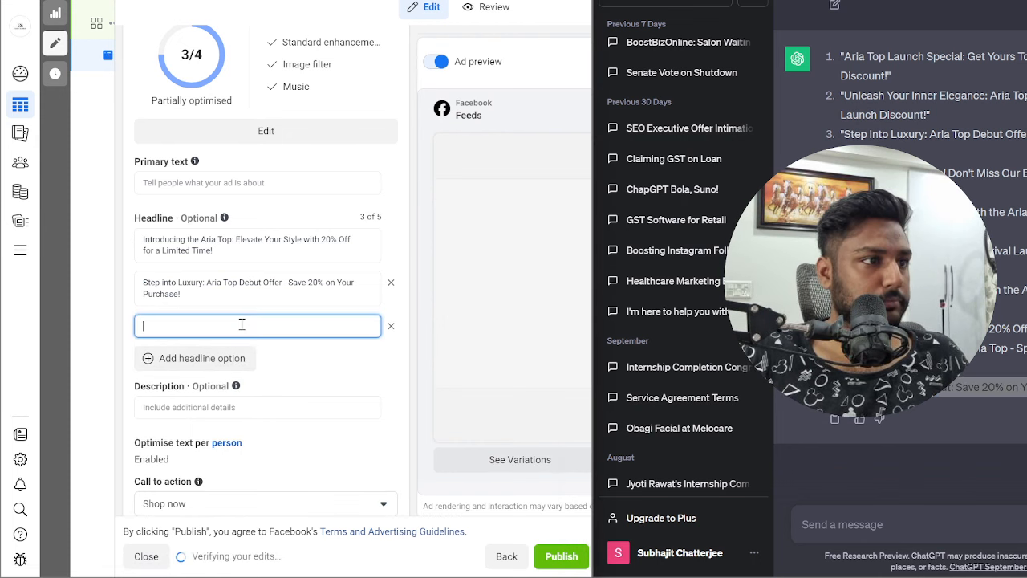
pyautogui.write('Aria Top Grand Debut: Save 20% on Your First Purchase Today!')
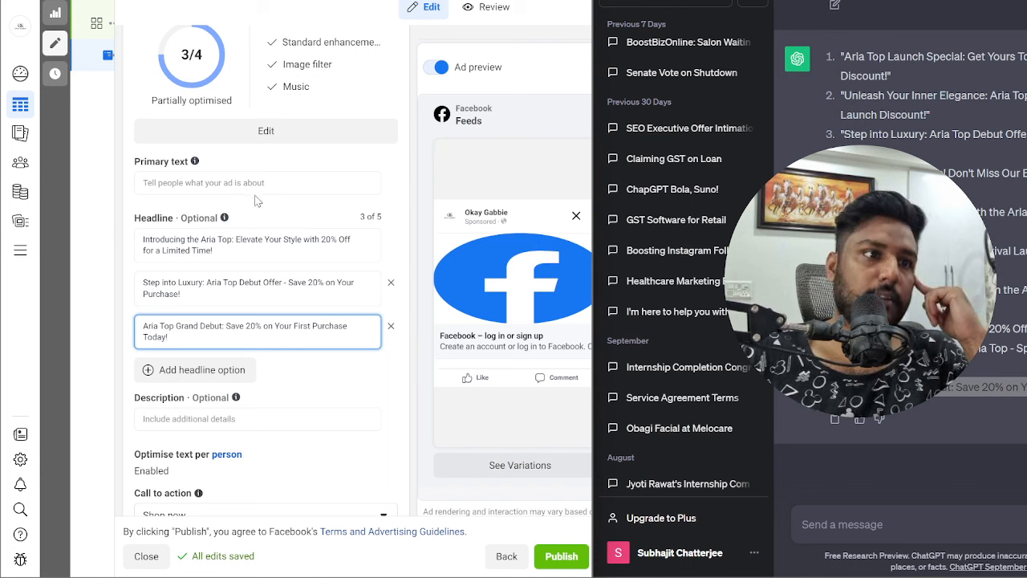
# Step: Ask ChatGPT to generate a primary text with emoji for the ad, mentioning points like returns
pyautogui.scroll(4, 254, 224)
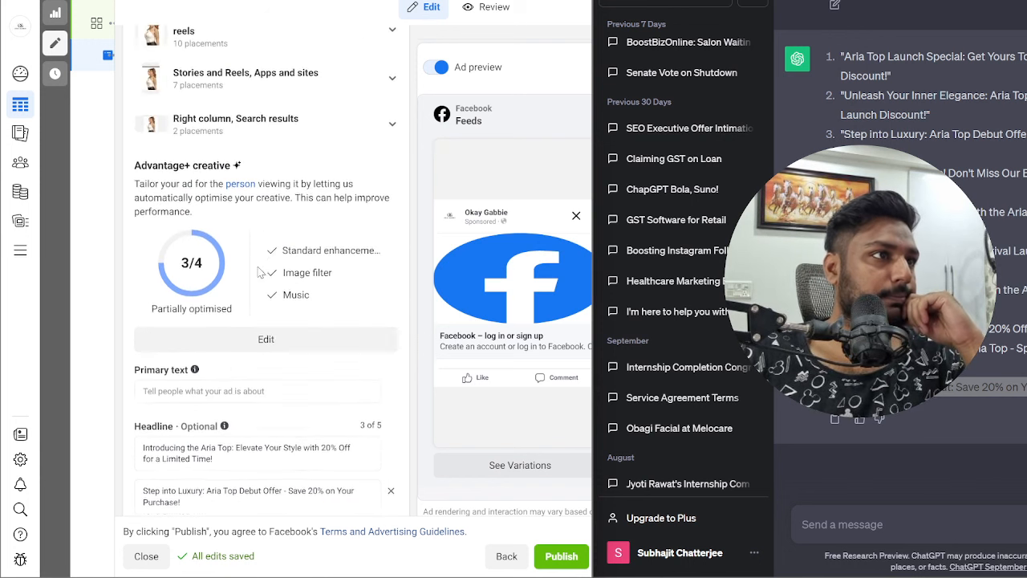
pyautogui.click(201, 460)
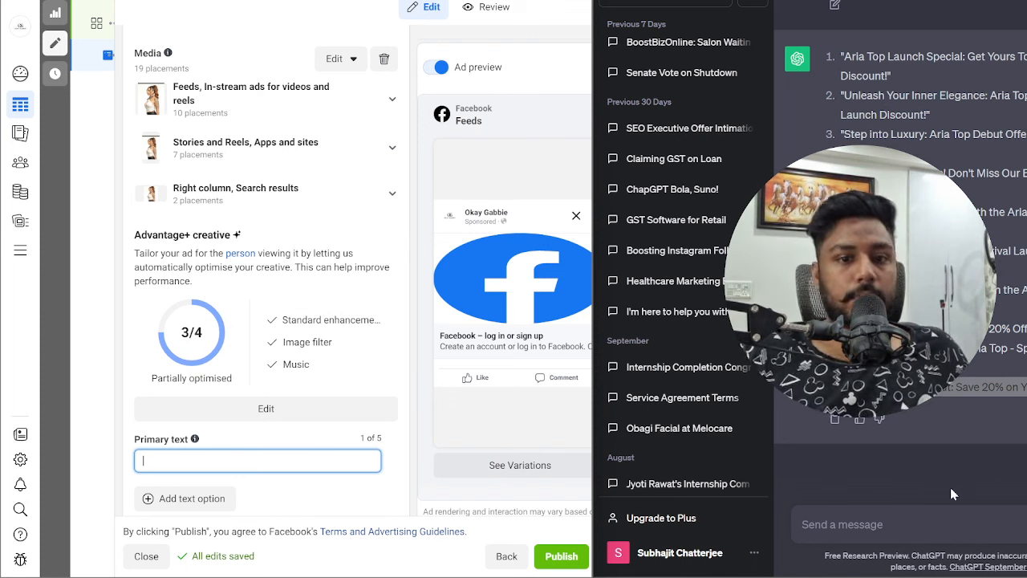
pyautogui.click(912, 510)
pyautogui.write('g')
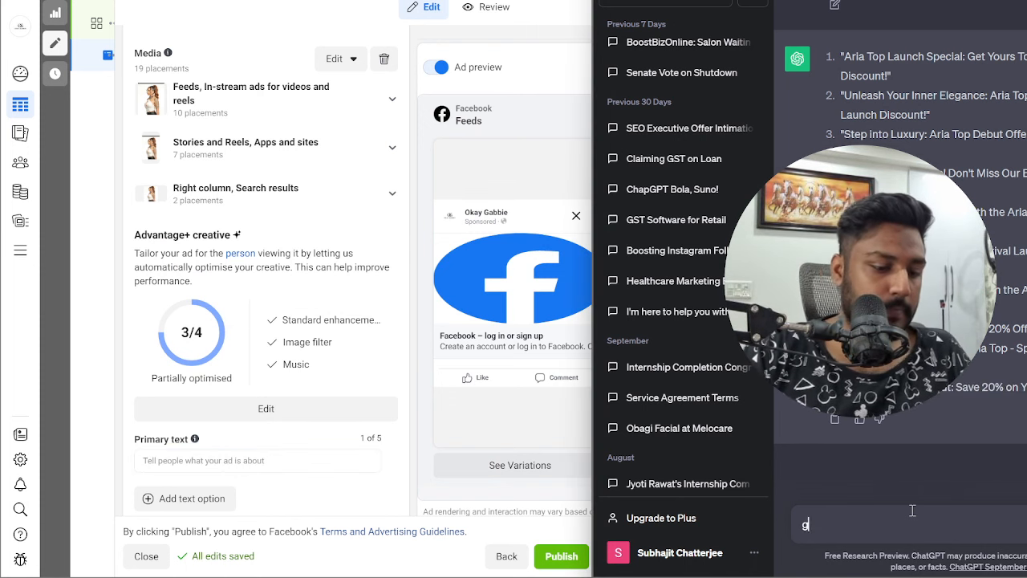
pyautogui.write('enerate a prima')
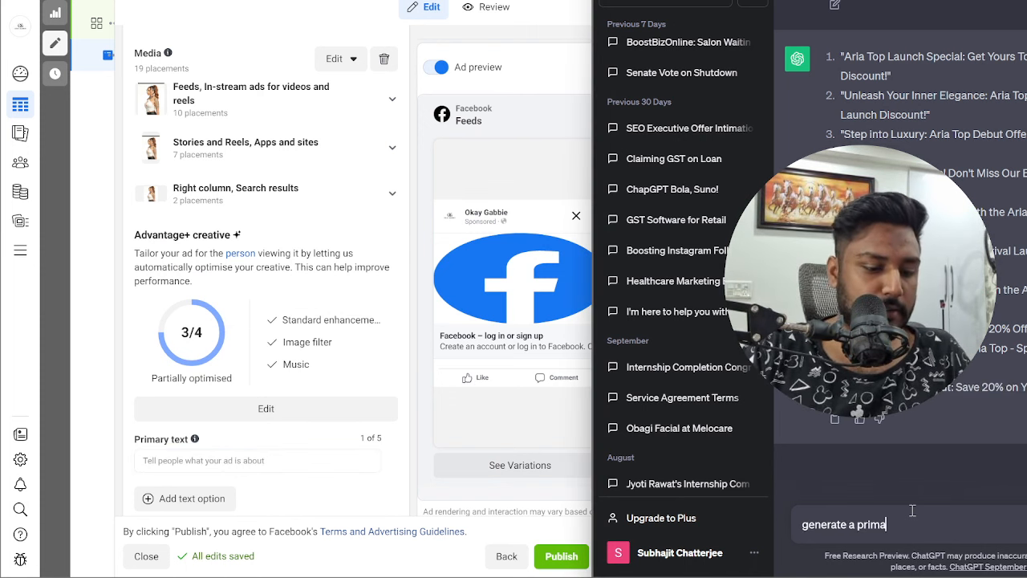
pyautogui.write('ry text wit')
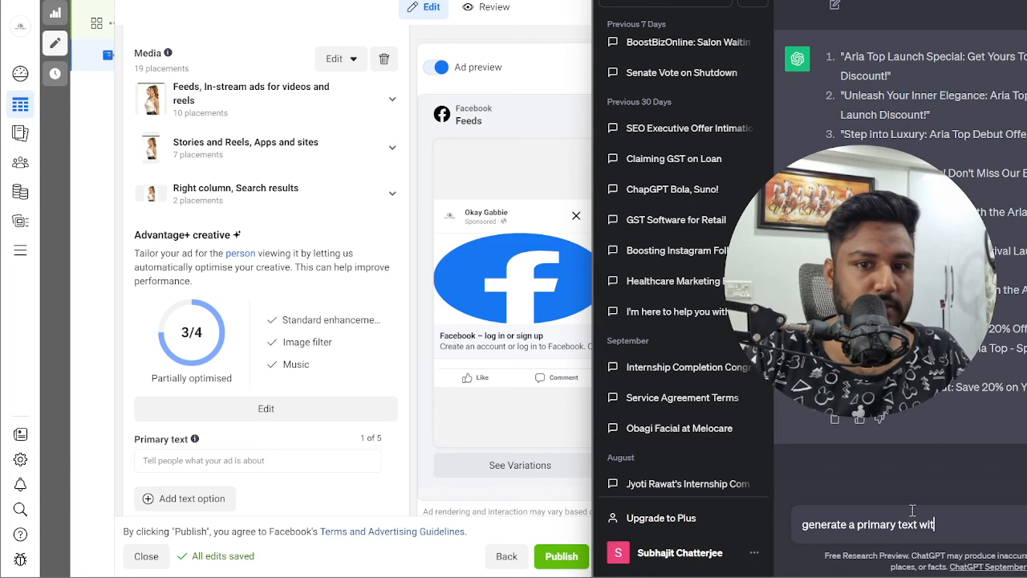
pyautogui.write('h emoji lik')
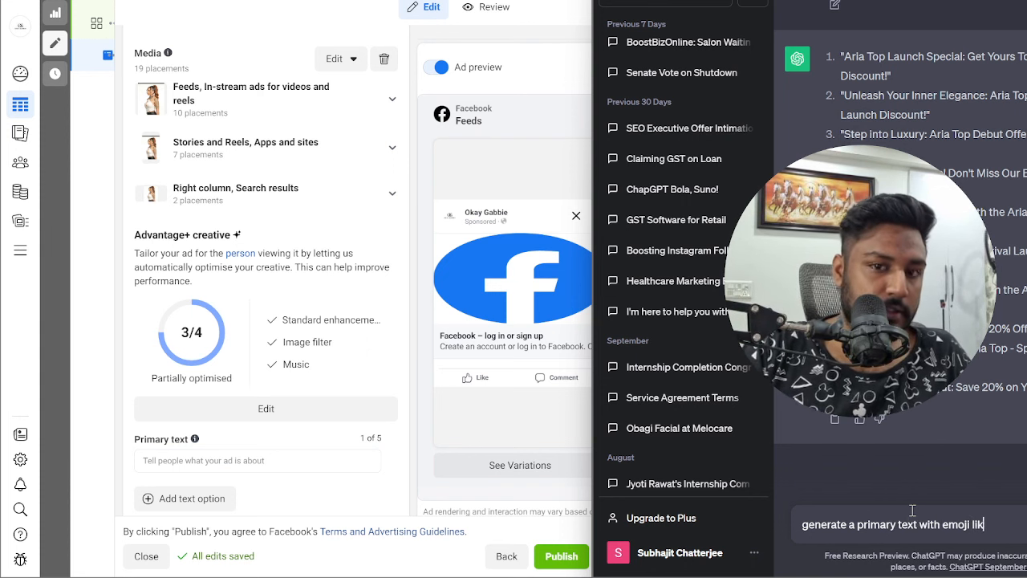
pyautogui.write('e ret')
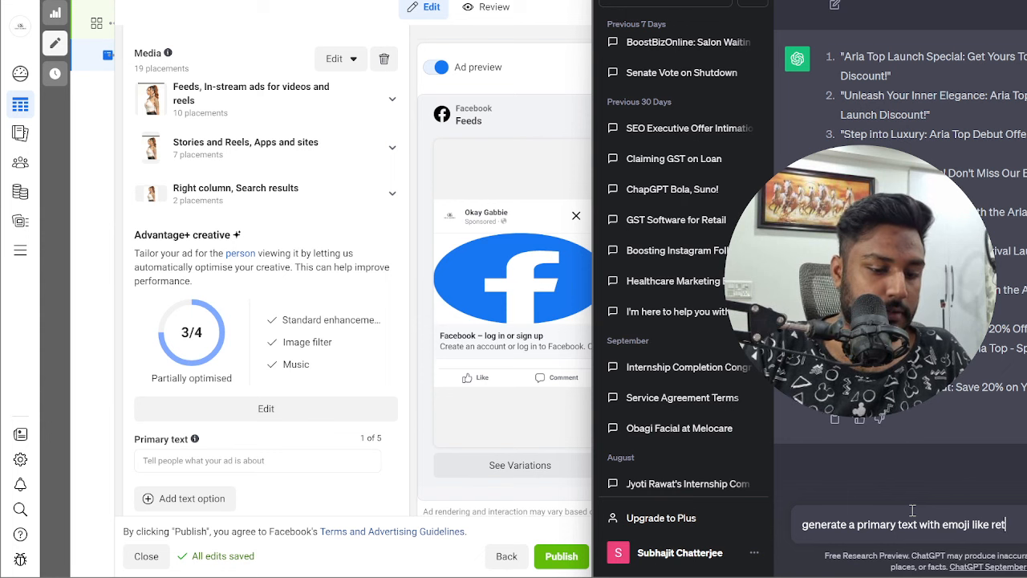
pyautogui.write('urn p')
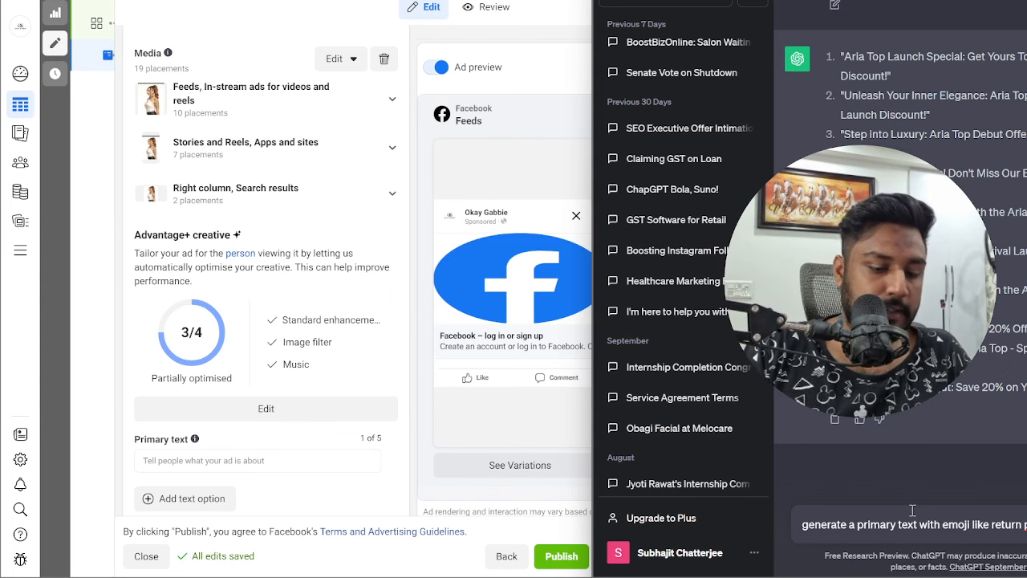
pyautogui.press('Return')
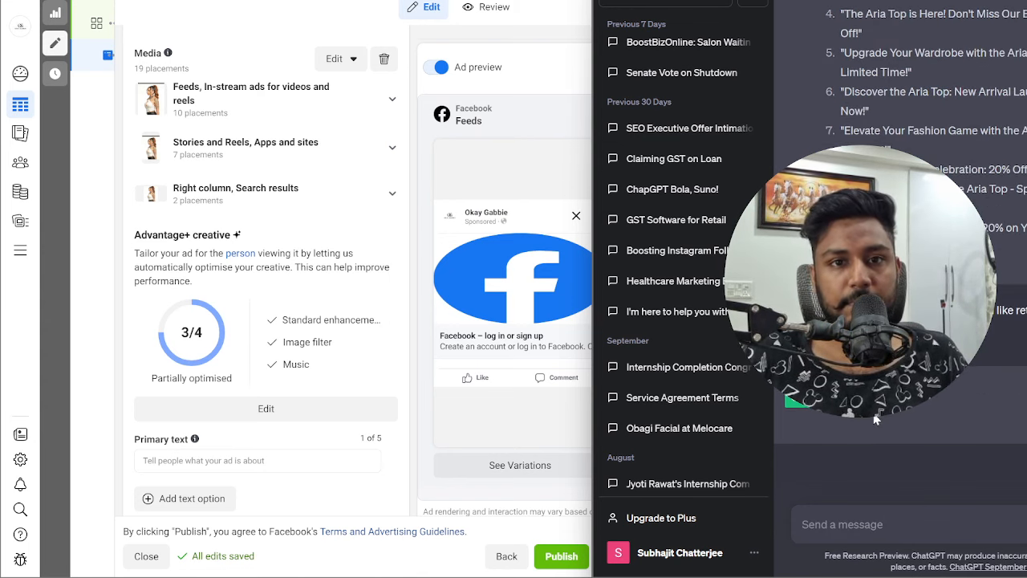
# Step: Copy ChatGPT's whole "Shop with Confidence!" reply into the ad's Primary text
pyautogui.scroll(-1, 353, 482)
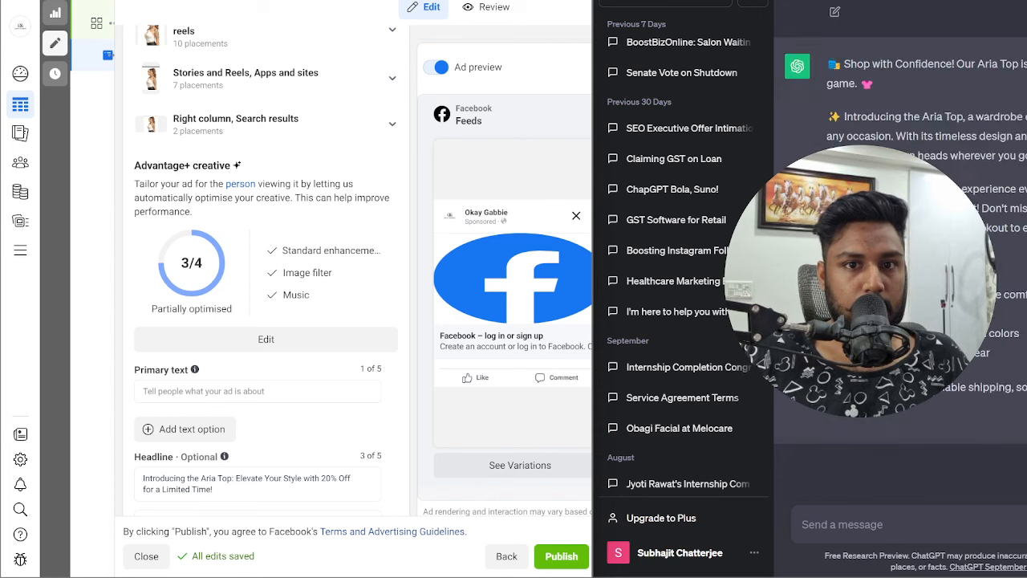
pyautogui.moveTo(899, 388); pyautogui.dragTo(883, 262)
pyautogui.scroll(2, 883, 262)
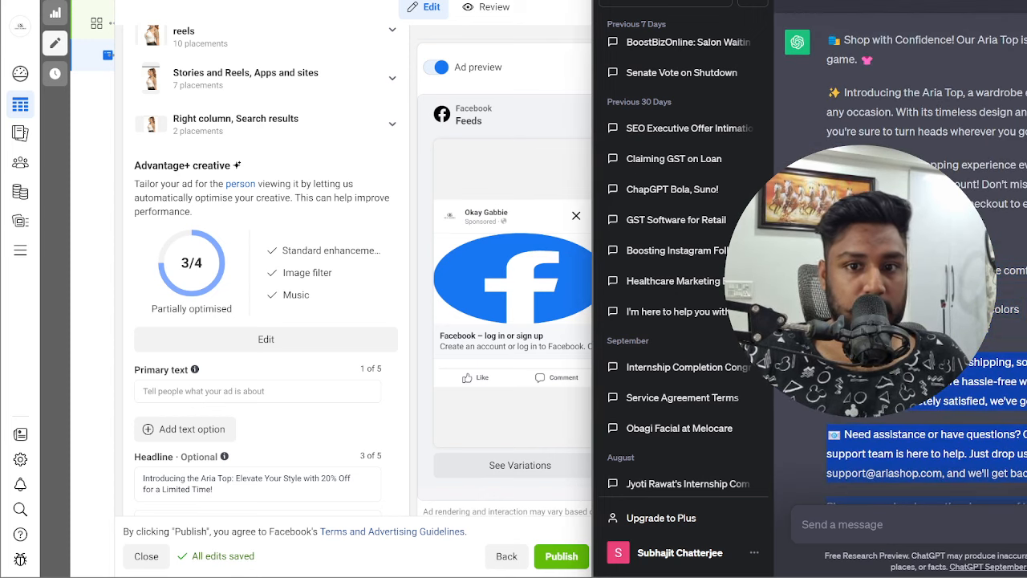
pyautogui.scroll(3, 883, 262)
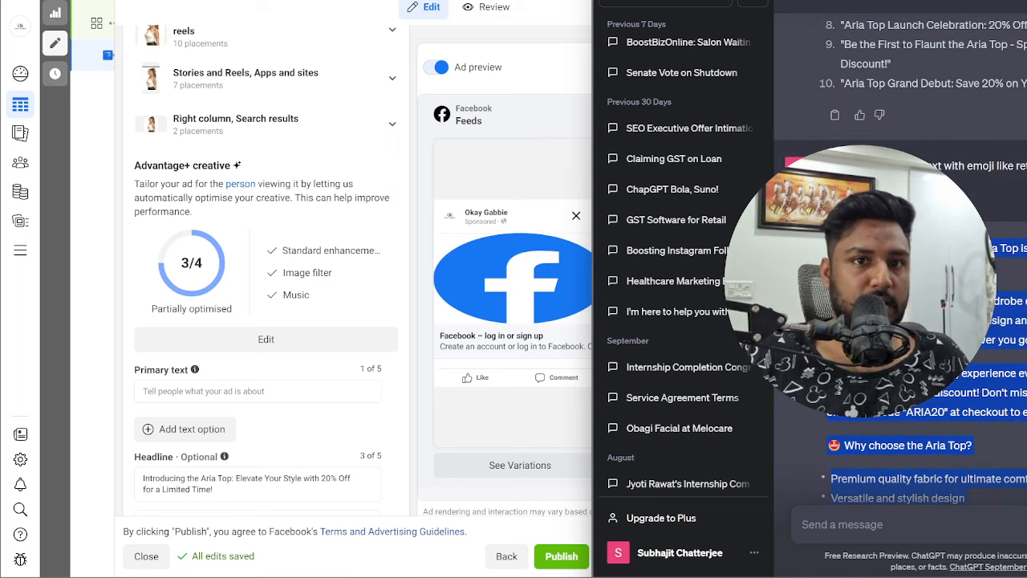
pyautogui.click(184, 391)
pyautogui.hotkey('ctrl', 'v')
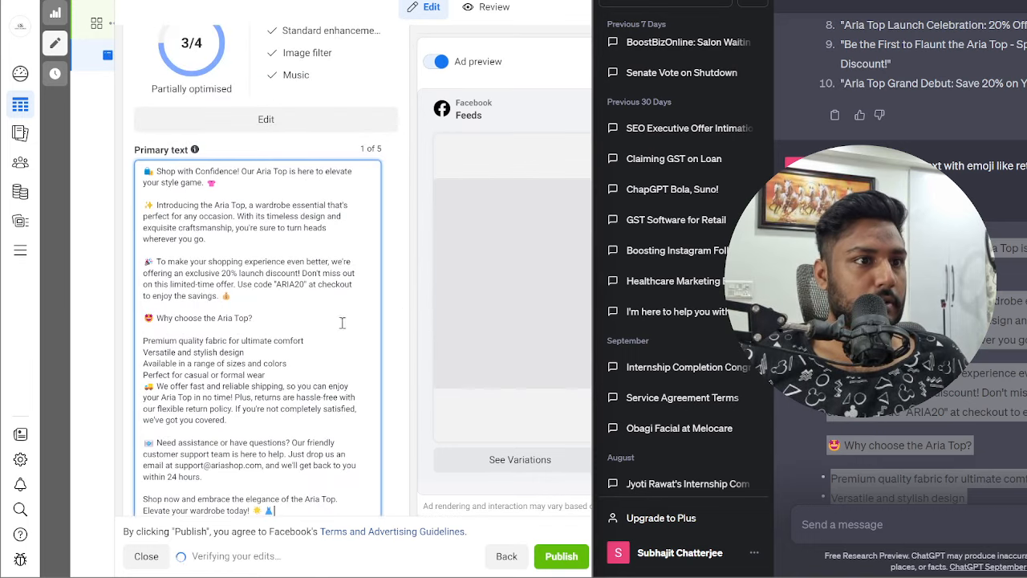
# Step: Delete the "Need assistance or have questions?" support paragraph from the primary text
pyautogui.scroll(-1, 272, 434)
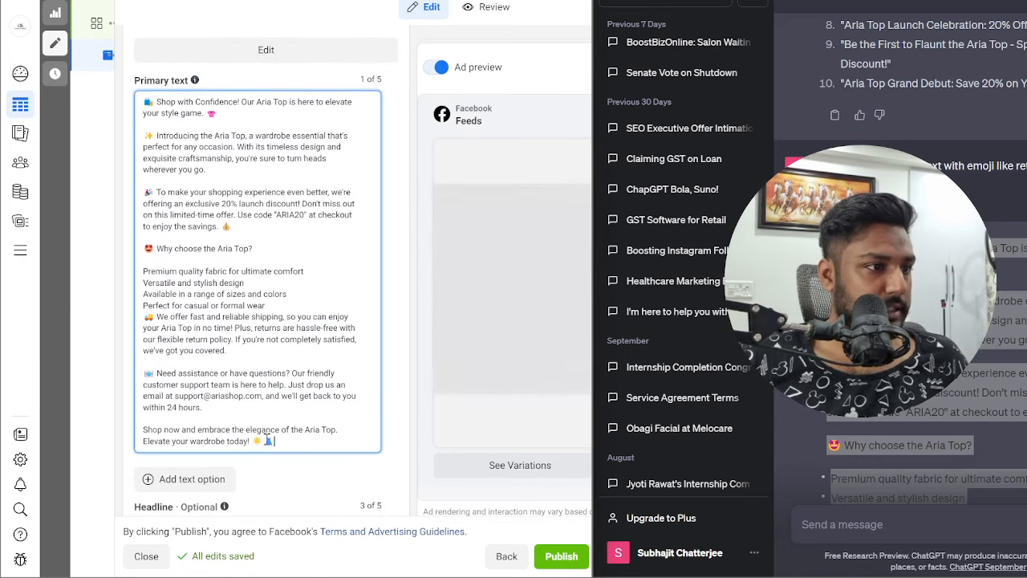
pyautogui.moveTo(202, 408); pyautogui.dragTo(138, 373)
pyautogui.press('BackSpace')
pyautogui.press('BackSpace')
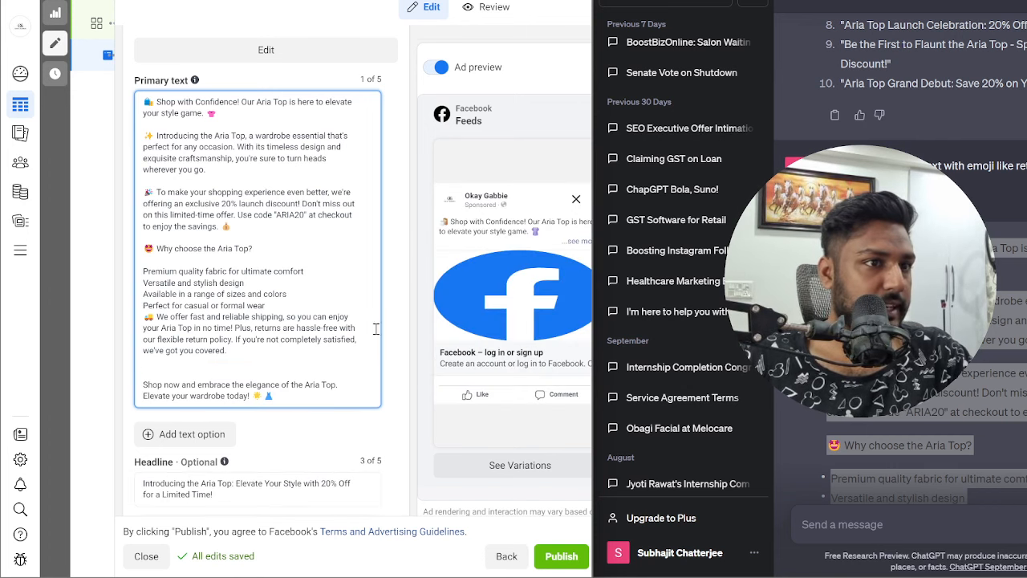
# Step: Delete the limited-time offer and "ARIA20" discount code sentences following "launch discount!" in the primary text
pyautogui.scroll(-4, 265, 463)
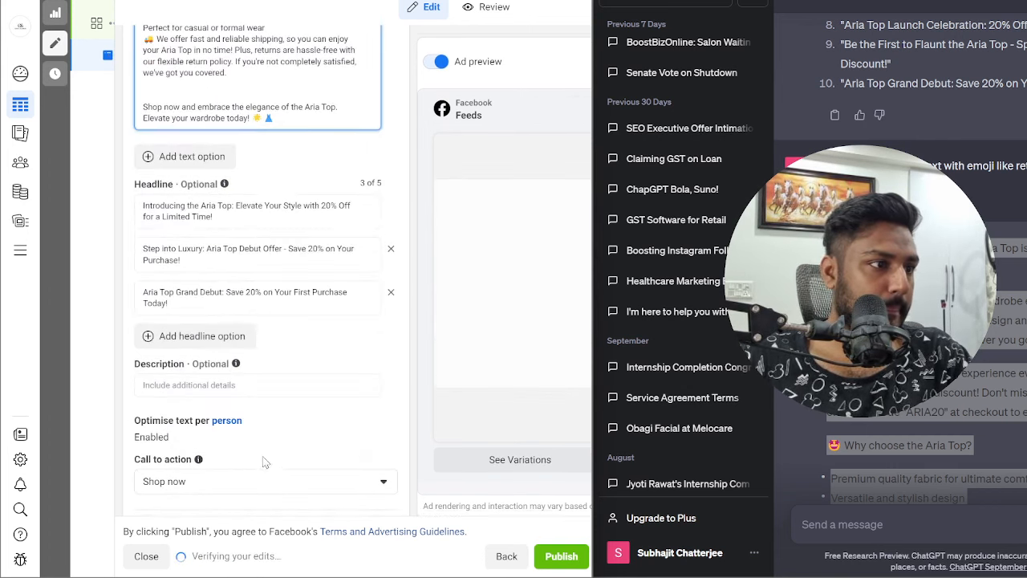
pyautogui.scroll(-2, 261, 457)
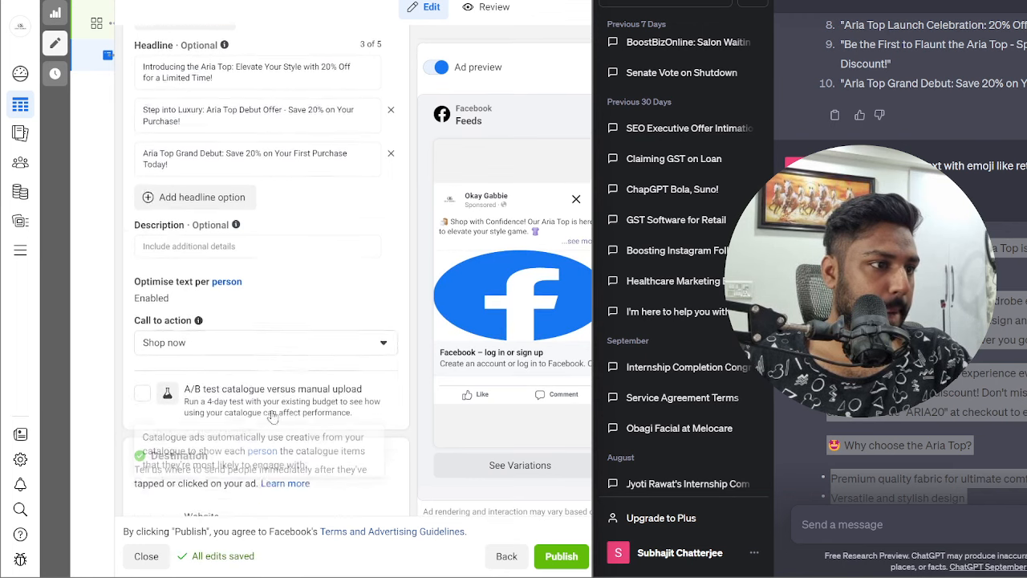
pyautogui.scroll(-3, 273, 417)
pyautogui.scroll(12, 242, 357)
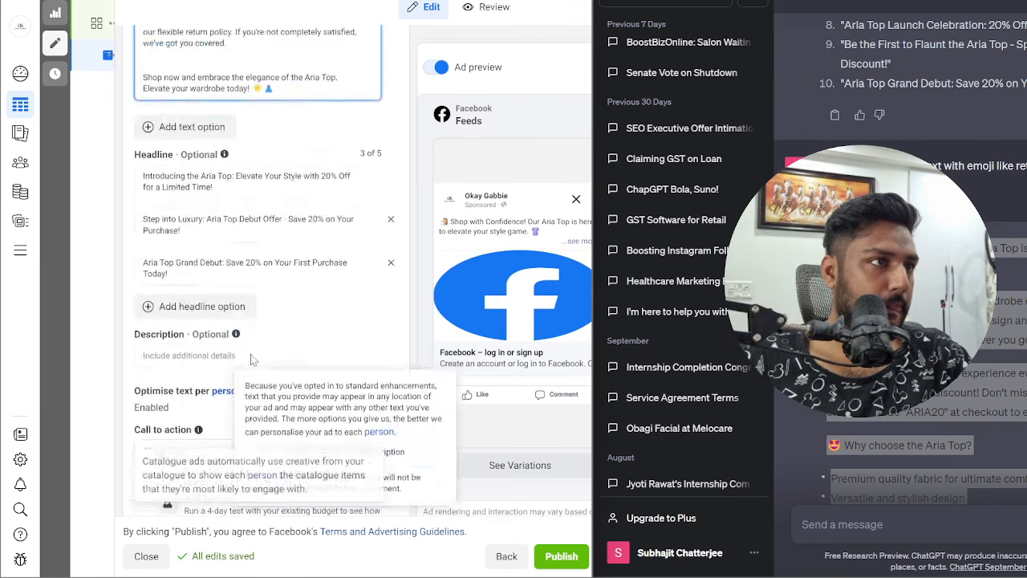
pyautogui.scroll(-3, 296, 174)
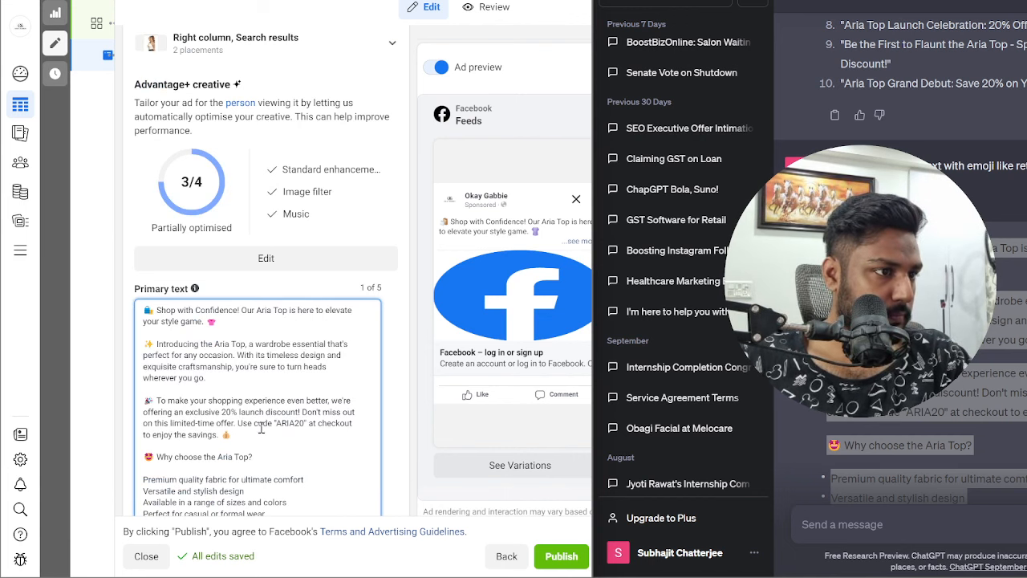
pyautogui.moveTo(233, 434); pyautogui.dragTo(303, 411)
pyautogui.press('BackSpace')
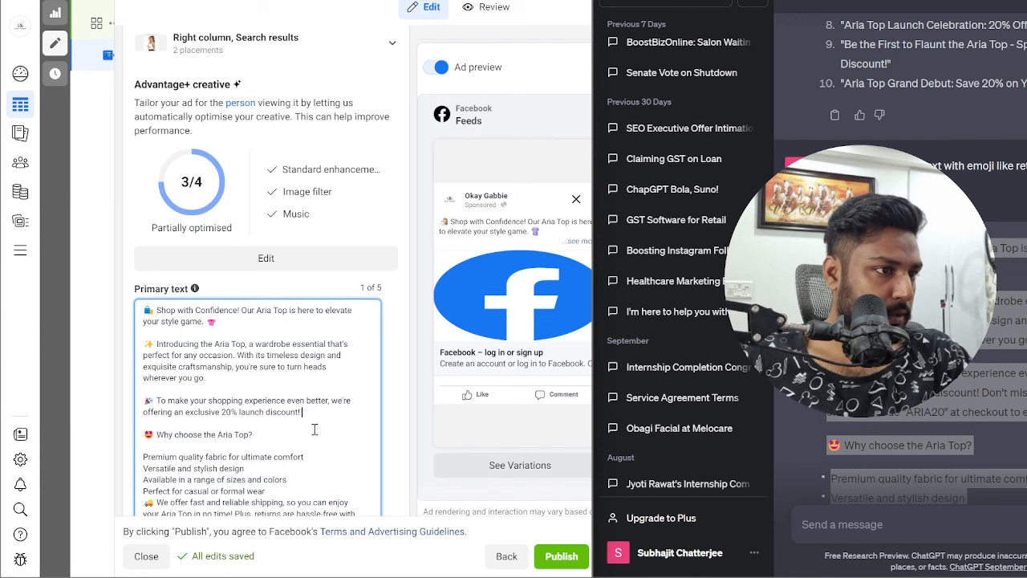
# Step: Remove the extra blank line above the closing "Shop now and embrace the elegance" paragraph in the primary text
pyautogui.scroll(-2, 261, 439)
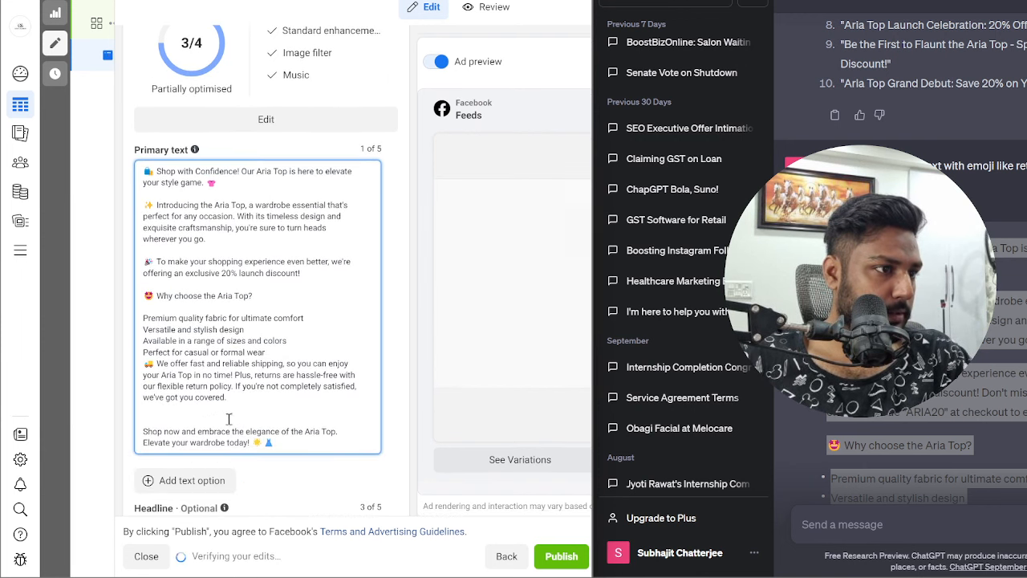
pyautogui.click(143, 431)
pyautogui.press('BackSpace')
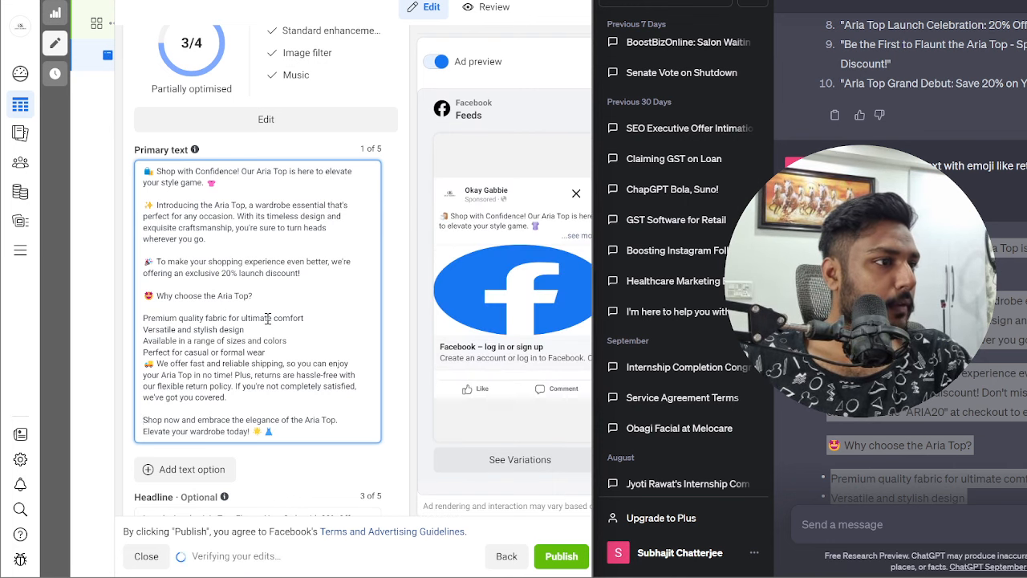
pyautogui.scroll(-5, 268, 319)
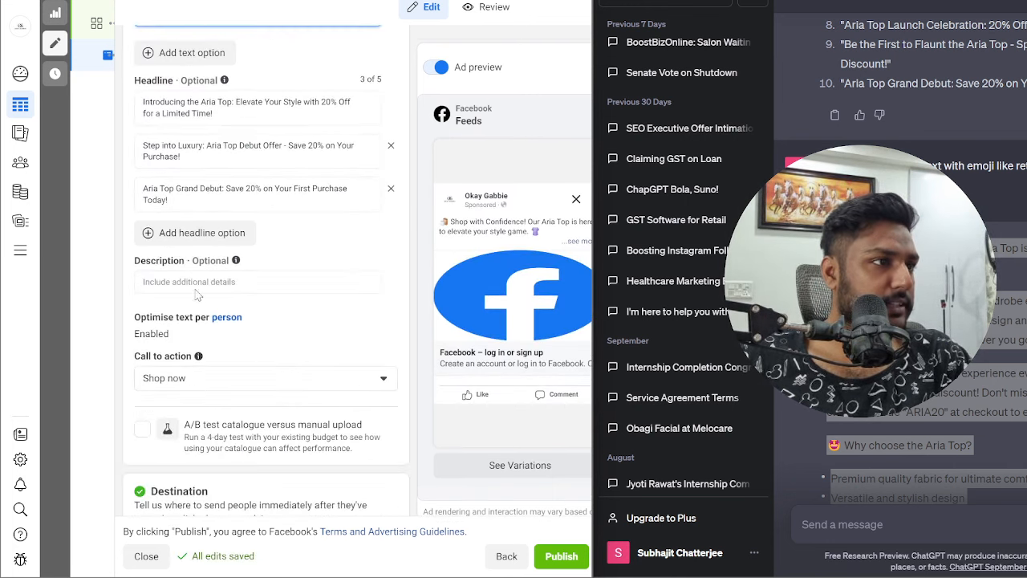
pyautogui.scroll(-1, 193, 341)
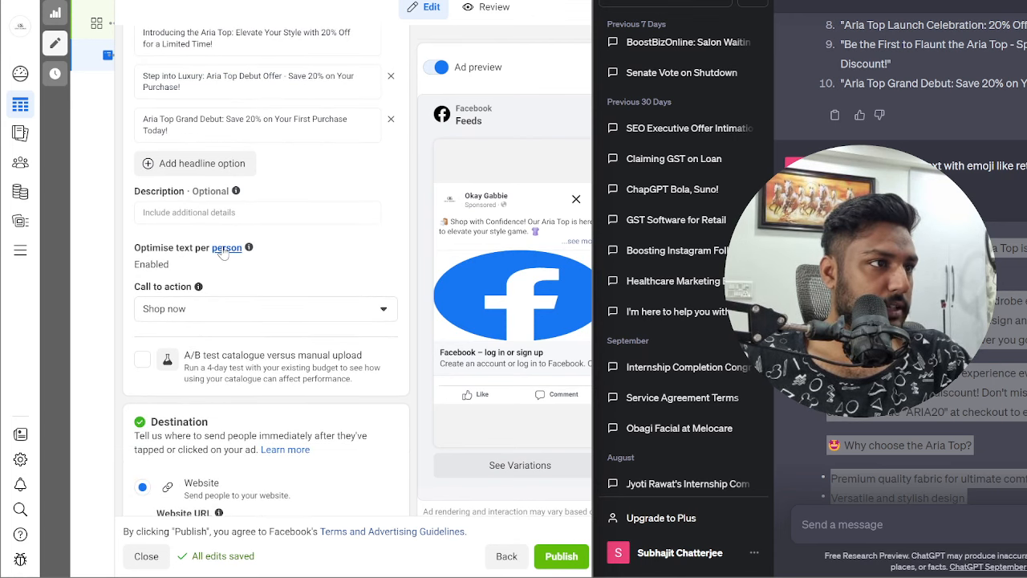
pyautogui.scroll(-3, 193, 289)
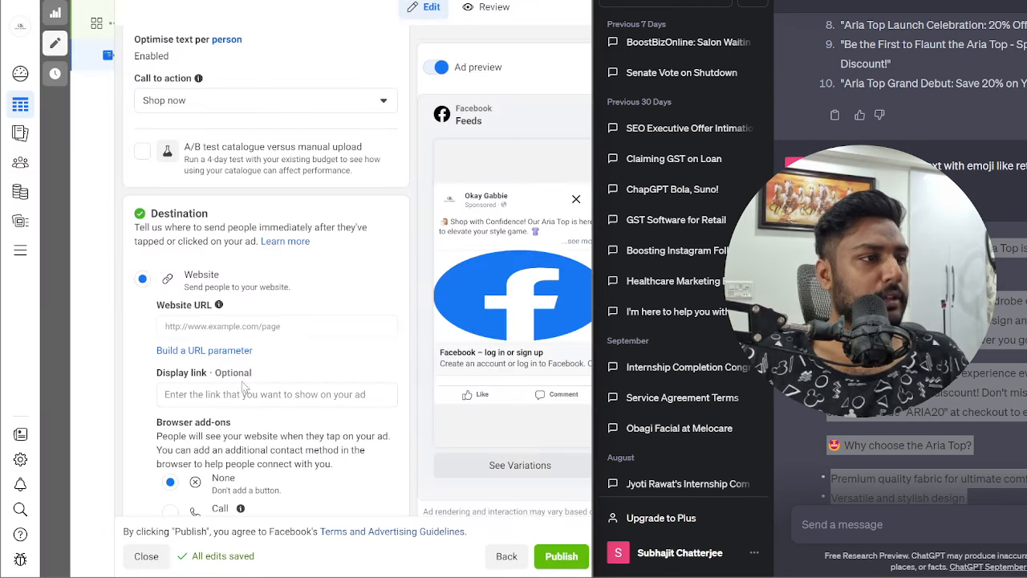
pyautogui.click(235, 326)
pyautogui.write('https://okaygabbie.com/products/the-aria')
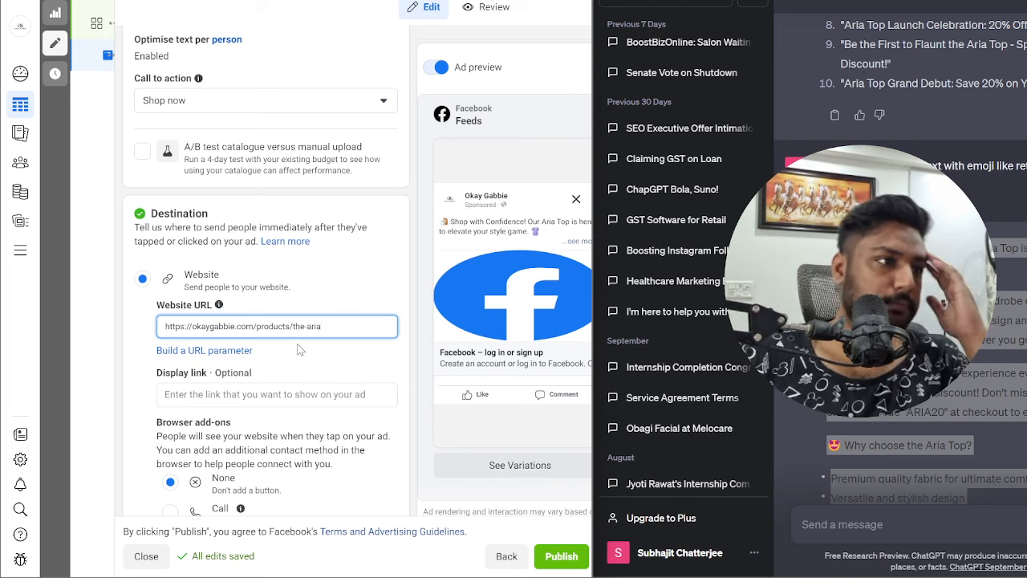
# Step: Maximise the ad editor window and review the ad's texts, destination, tracking settings and preview
pyautogui.scroll(-2, 329, 382)
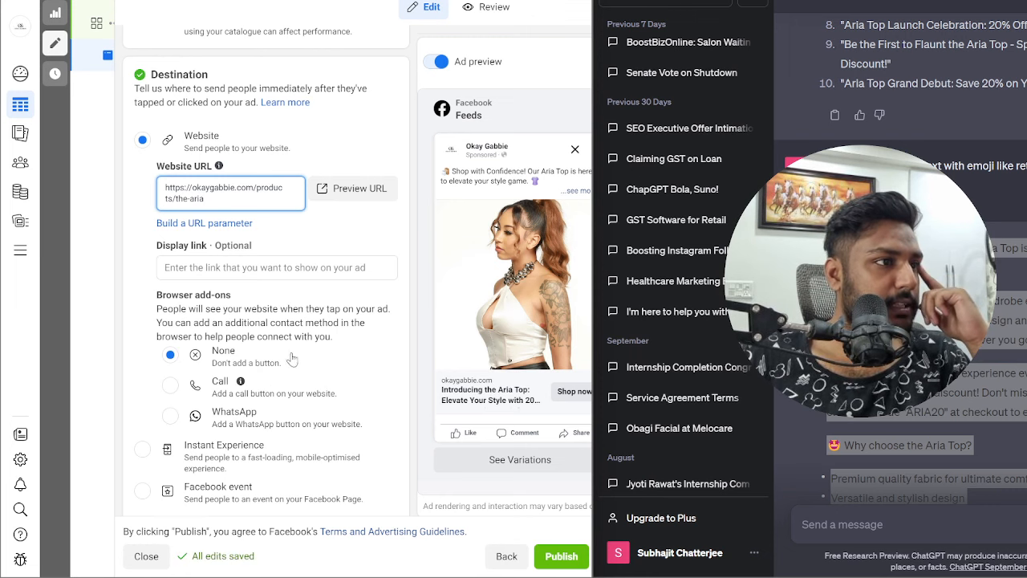
pyautogui.scroll(-6, 292, 358)
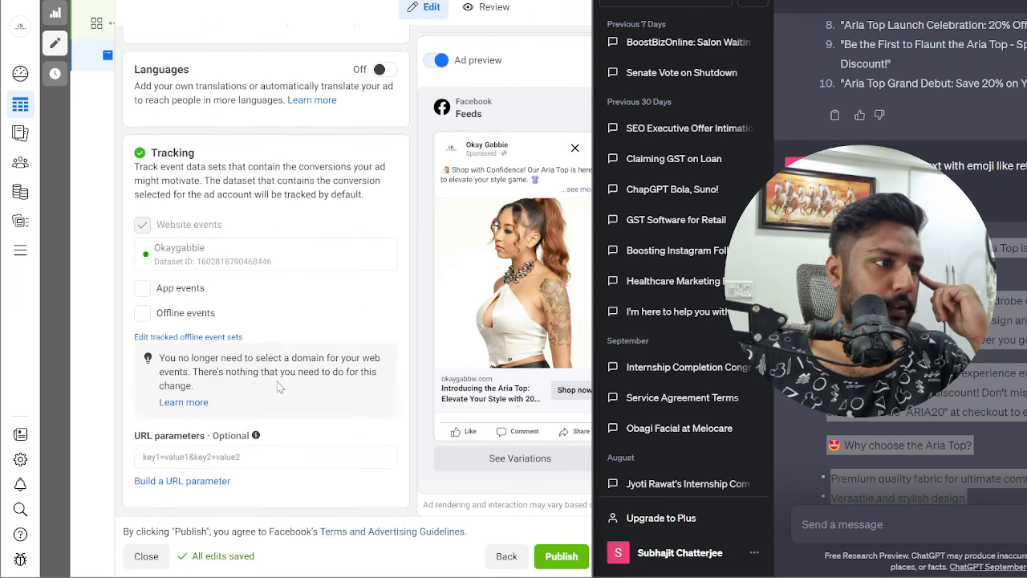
pyautogui.scroll(10, 279, 387)
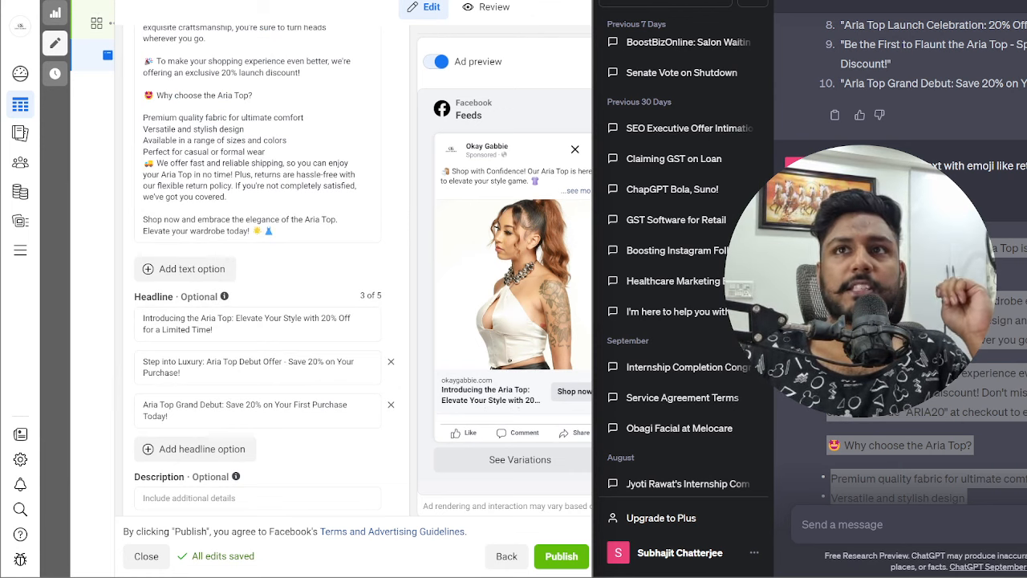
pyautogui.press('super+Up')
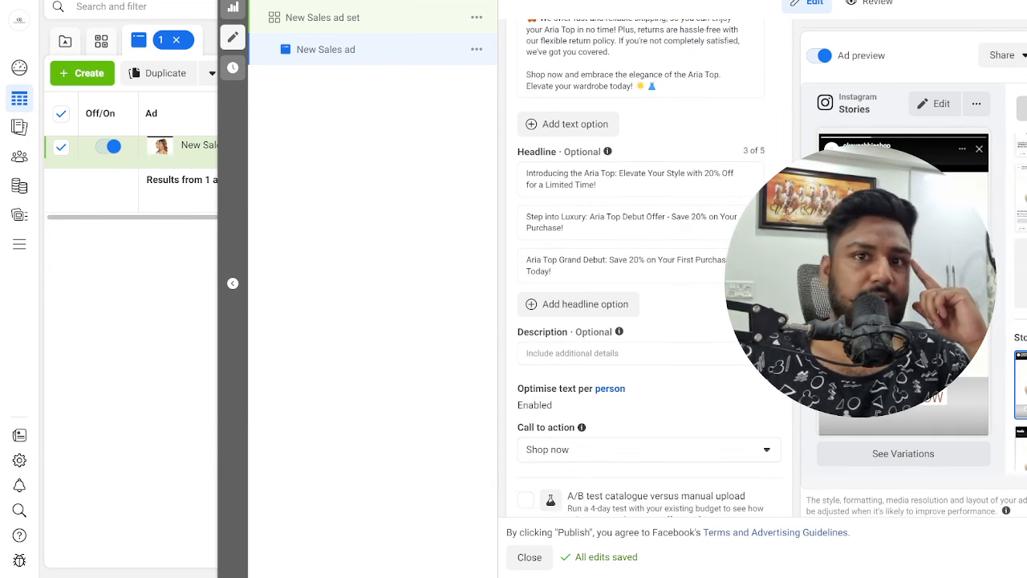
pyautogui.scroll(-2, 767, 241)
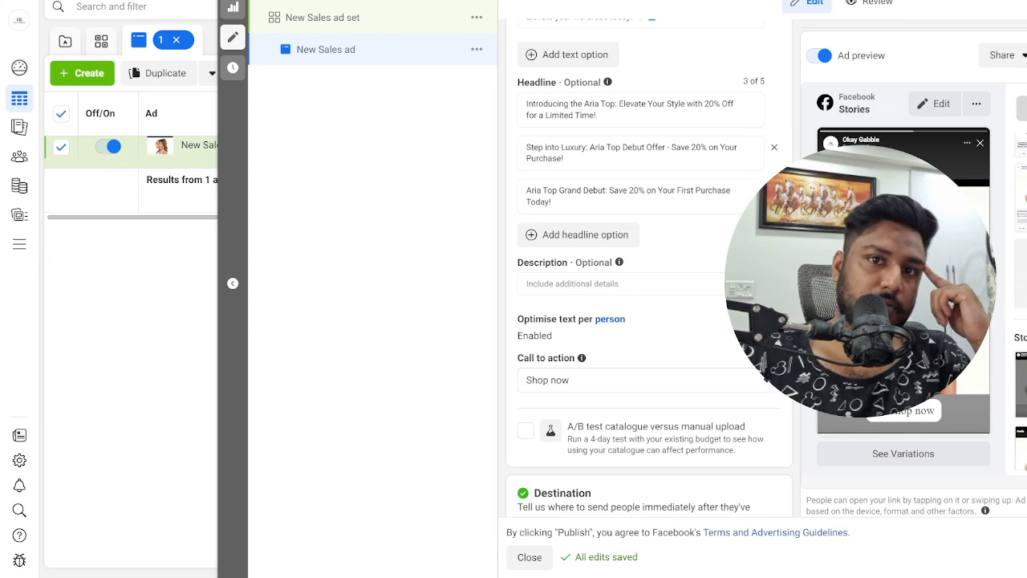
pyautogui.scroll(-5, 595, 297)
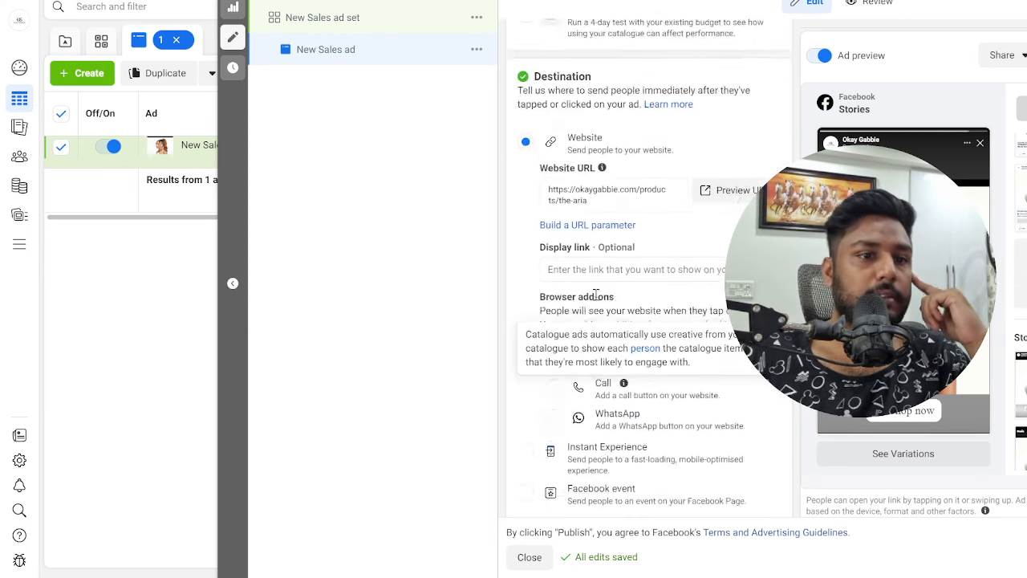
# Step: Duplicate New Sales ad, and then duplicate that copy, for three ads in the ad set
pyautogui.scroll(-6, 595, 295)
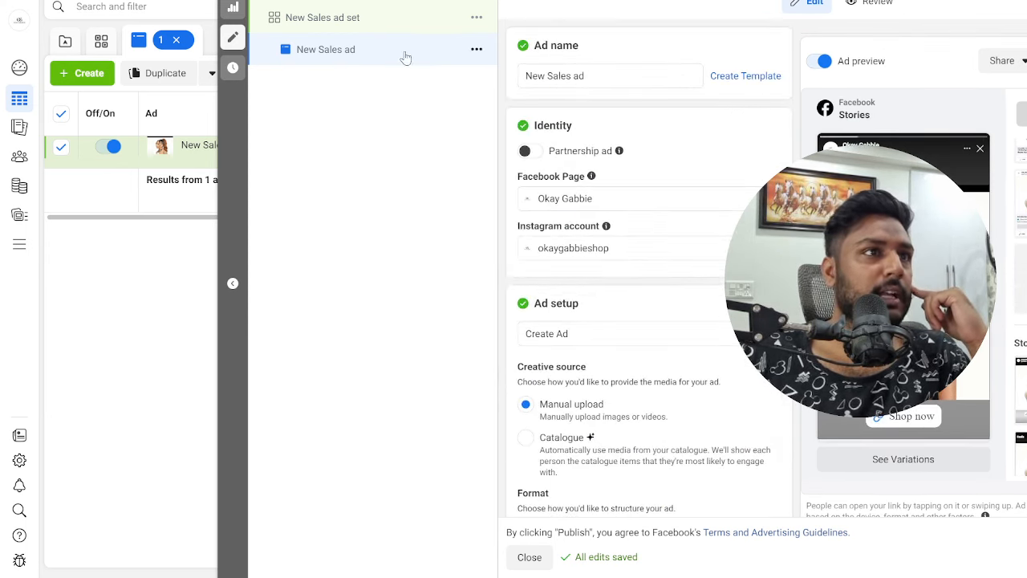
pyautogui.click(477, 49)
pyautogui.click(520, 97)
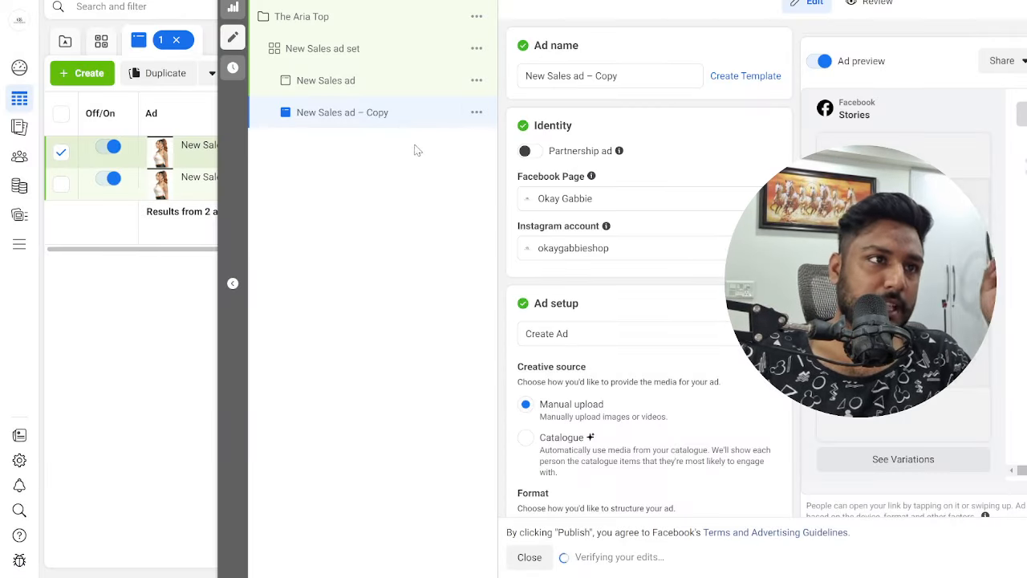
pyautogui.click(477, 112)
pyautogui.click(517, 161)
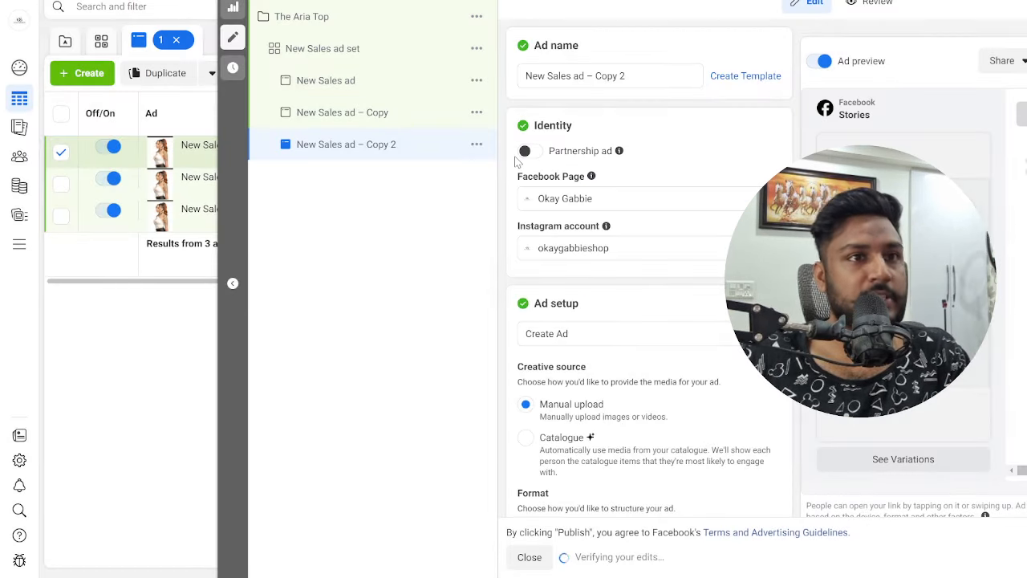
# Step: Rename the original ad as "AD Copy 1" and its first duplicate as "Ad Copy 2"
pyautogui.click(327, 81)
pyautogui.hotkey('ctrl', 'a')
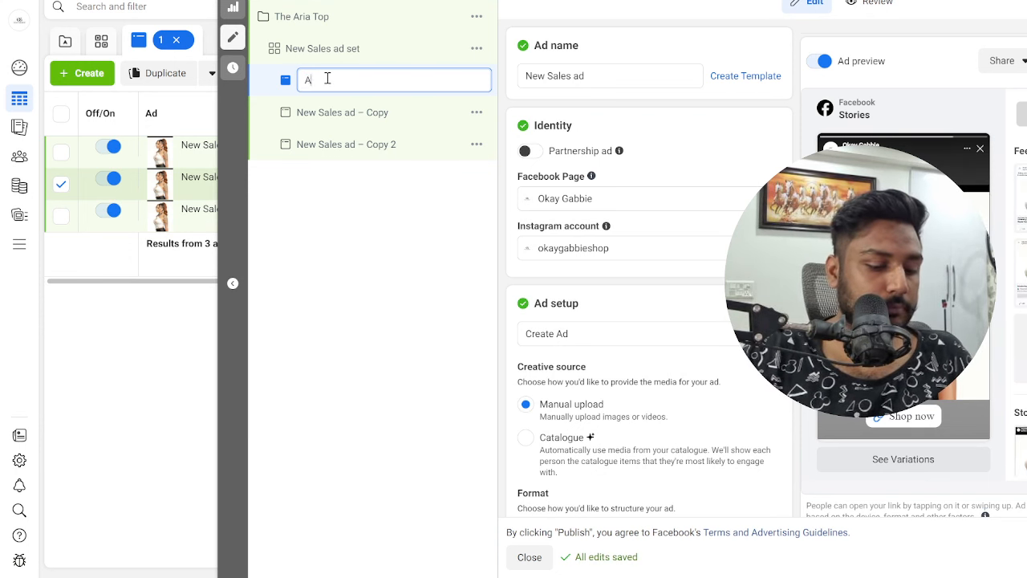
pyautogui.write('AD Copy 1')
pyautogui.press('Return')
pyautogui.click(350, 113)
pyautogui.hotkey('ctrl', 'a')
pyautogui.write('Ad Copy 2')
pyautogui.press('Return')
# Step: Rename the second duplicate ad as "Ad Copy 3"
pyautogui.click(365, 144)
pyautogui.hotkey('ctrl', 'a')
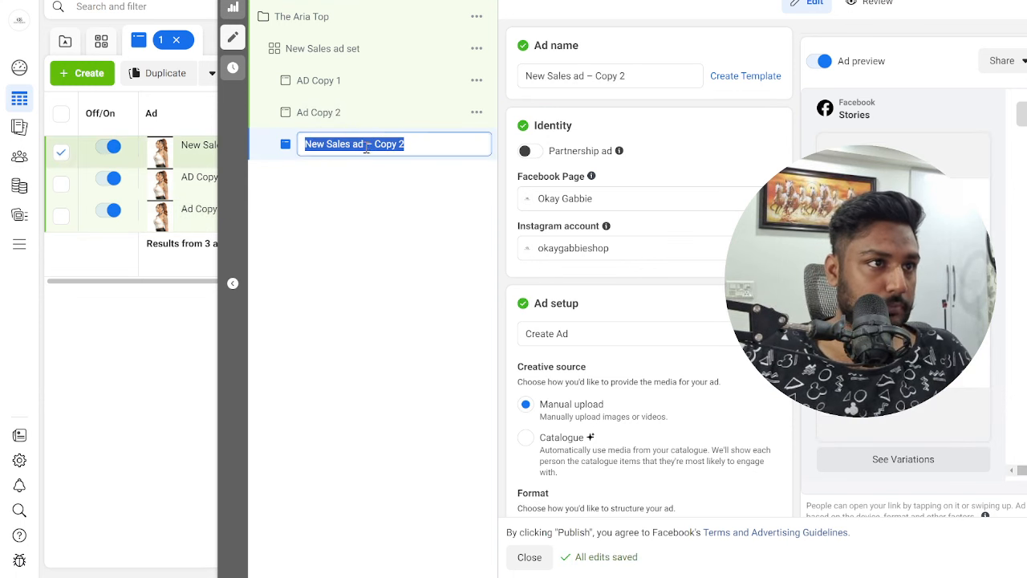
pyautogui.write('Ad Copy ')
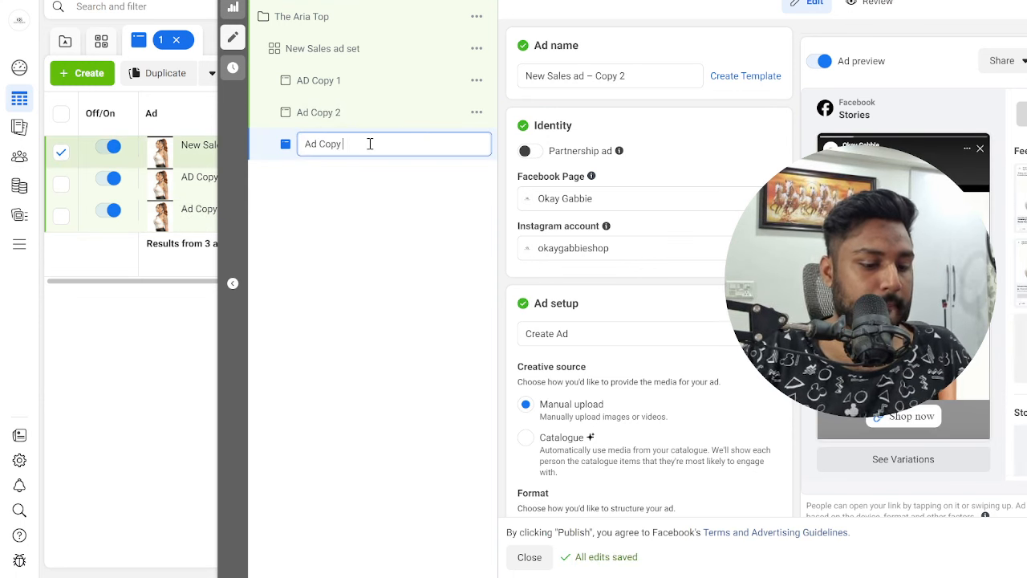
pyautogui.write('3')
pyautogui.press('Return')
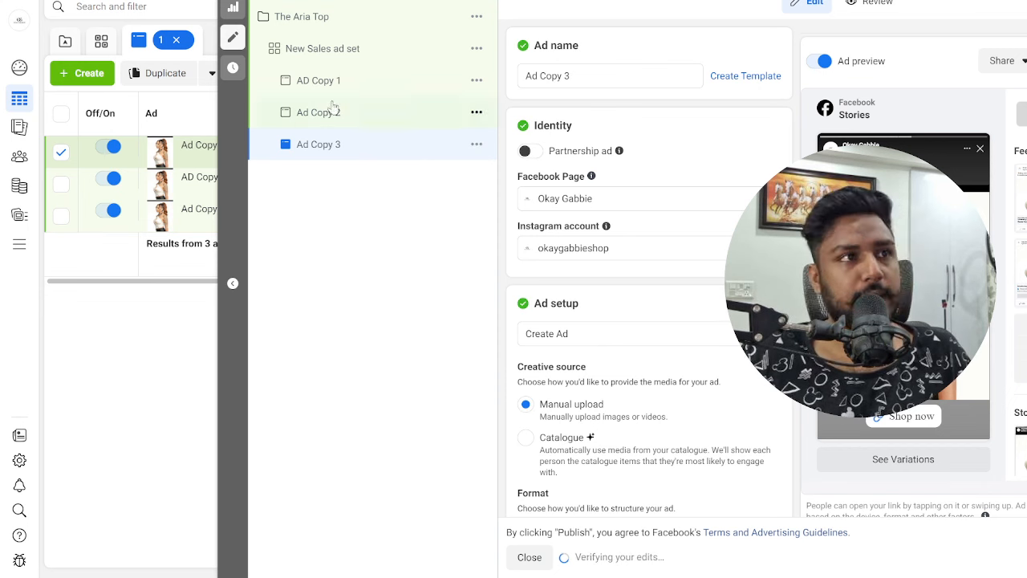
# Step: Remove all the existing media from Ad Copy 2
pyautogui.click(338, 83)
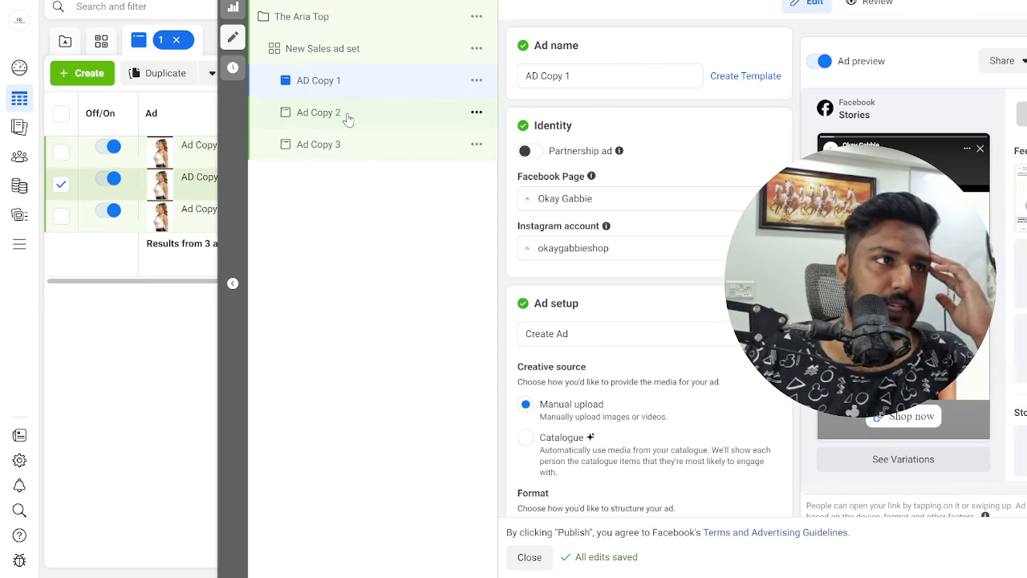
pyautogui.click(346, 114)
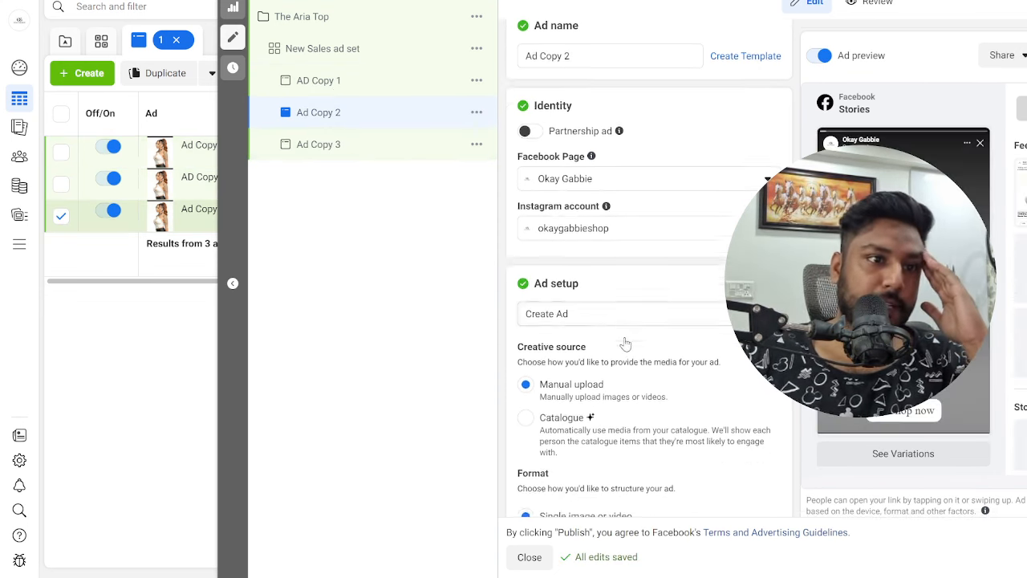
pyautogui.scroll(-5, 625, 343)
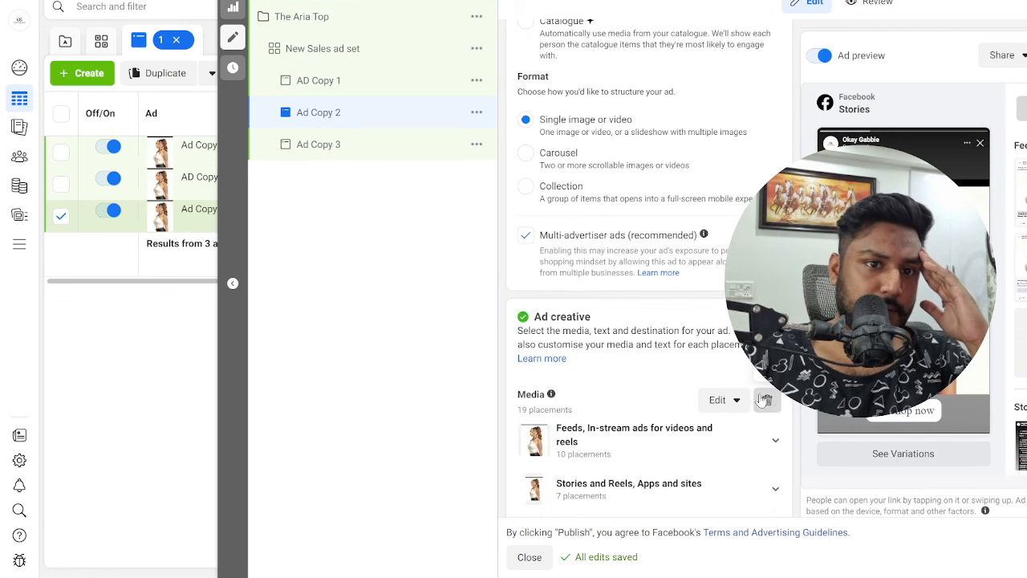
pyautogui.click(768, 400)
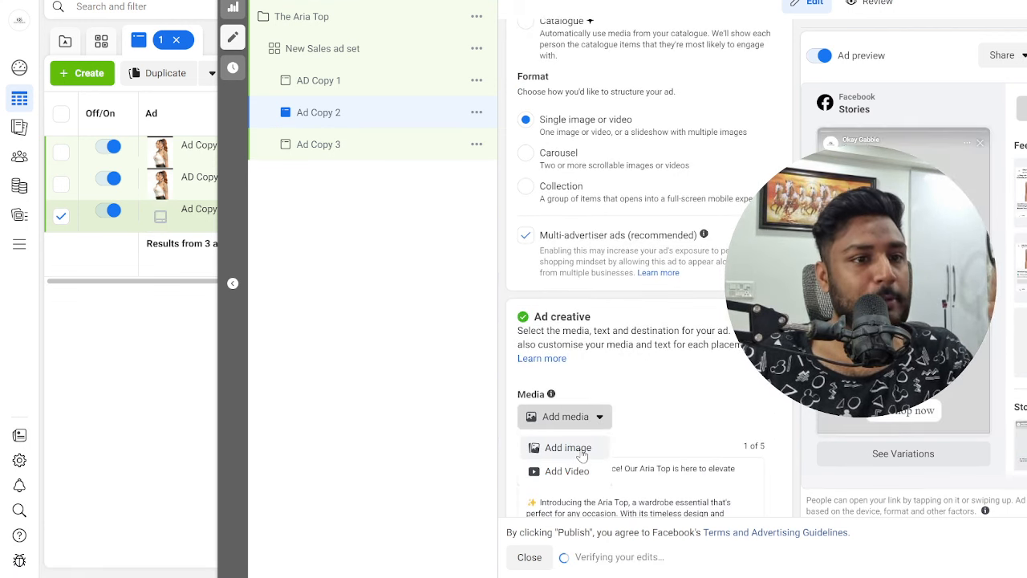
# Step: Add the 1440 × 1762 account image to Ad Copy 2, using the original crop for feeds and right column, and keep all optimisations
pyautogui.click(581, 452)
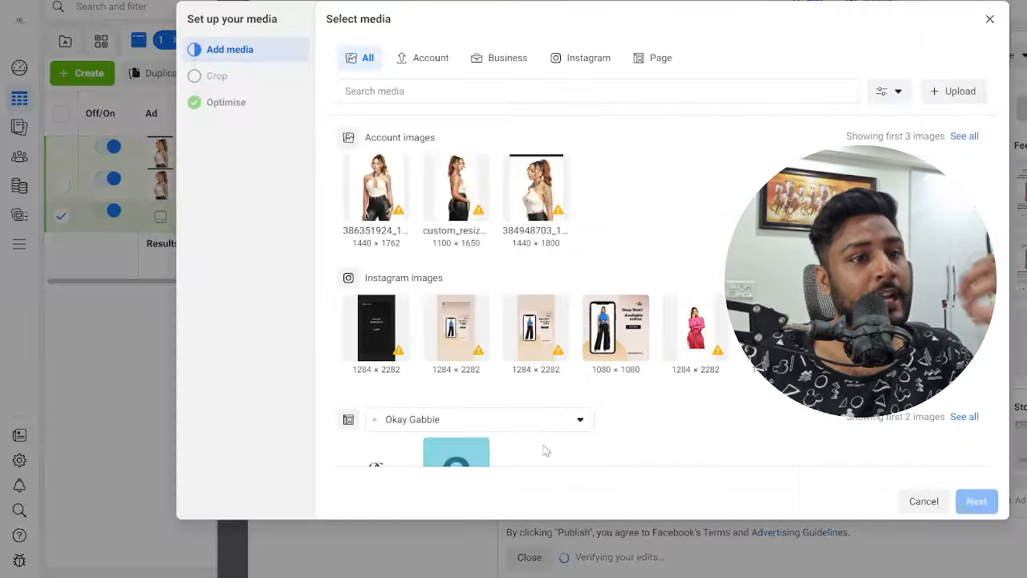
pyautogui.click(373, 197)
pyautogui.click(977, 501)
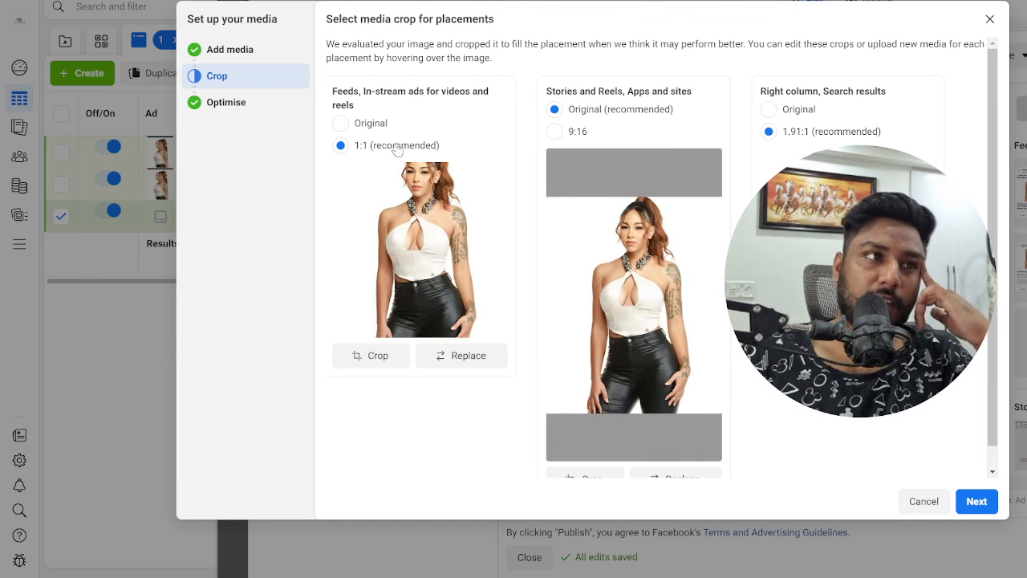
pyautogui.click(341, 123)
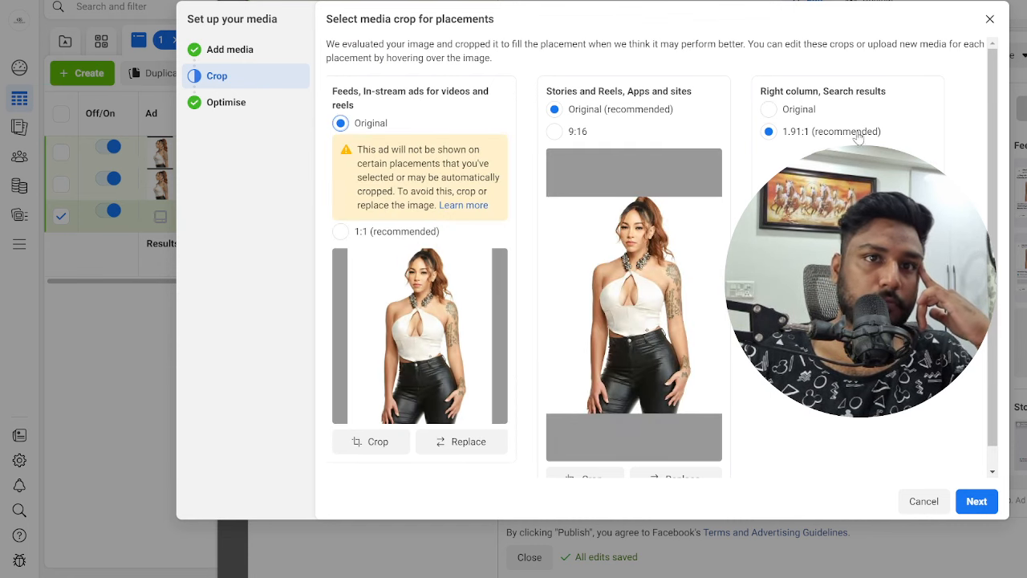
pyautogui.click(769, 109)
pyautogui.click(974, 499)
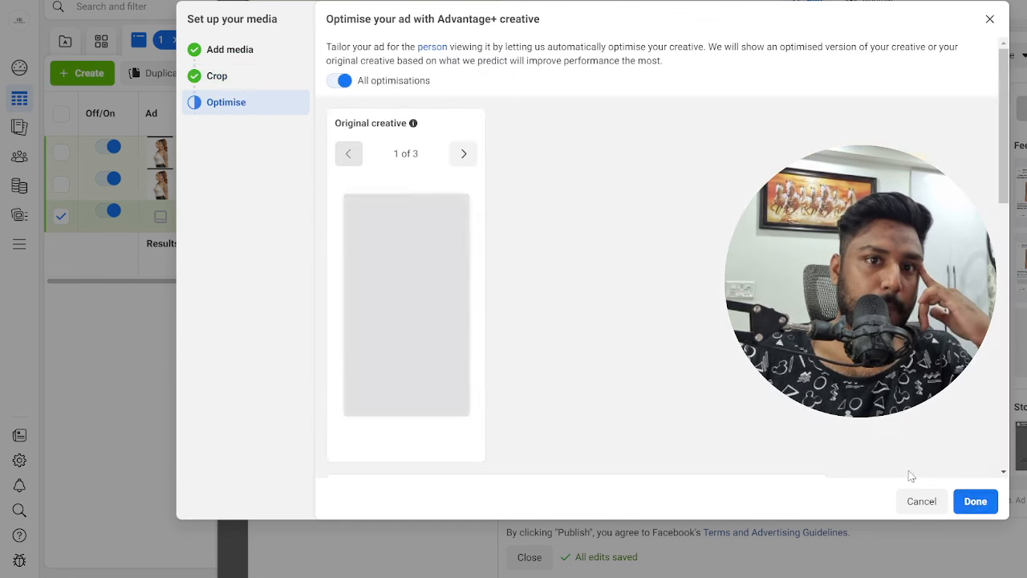
pyautogui.scroll(-5, 906, 460)
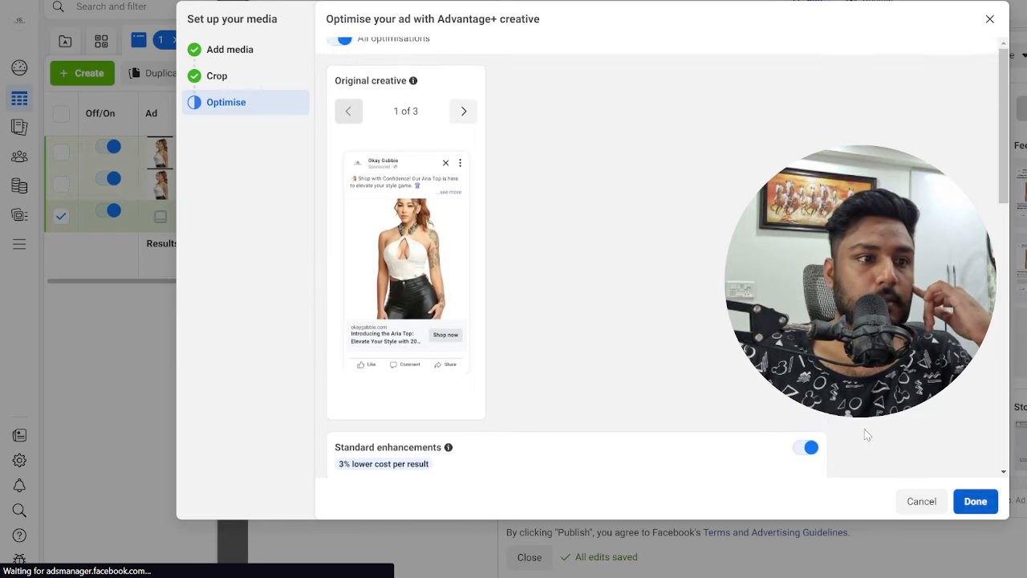
pyautogui.click(974, 502)
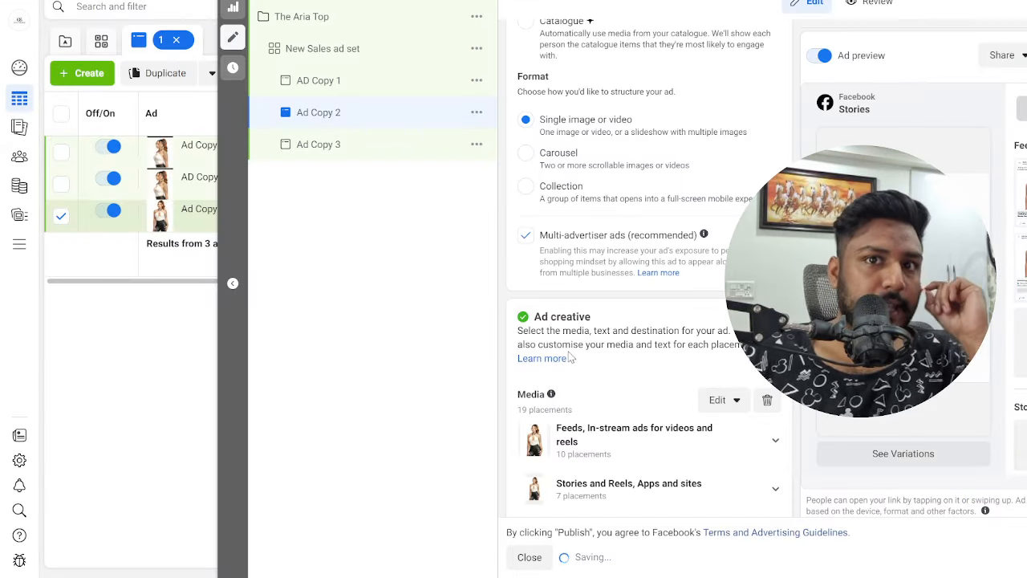
# Step: Remove all the existing media from Ad Copy 3
pyautogui.scroll(-4, 779, 488)
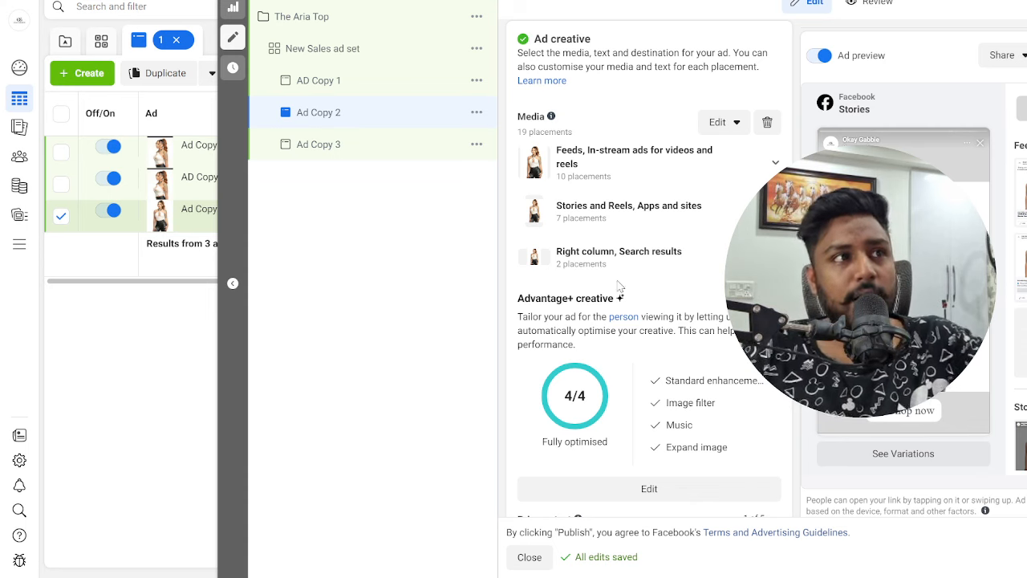
pyautogui.scroll(-10, 628, 345)
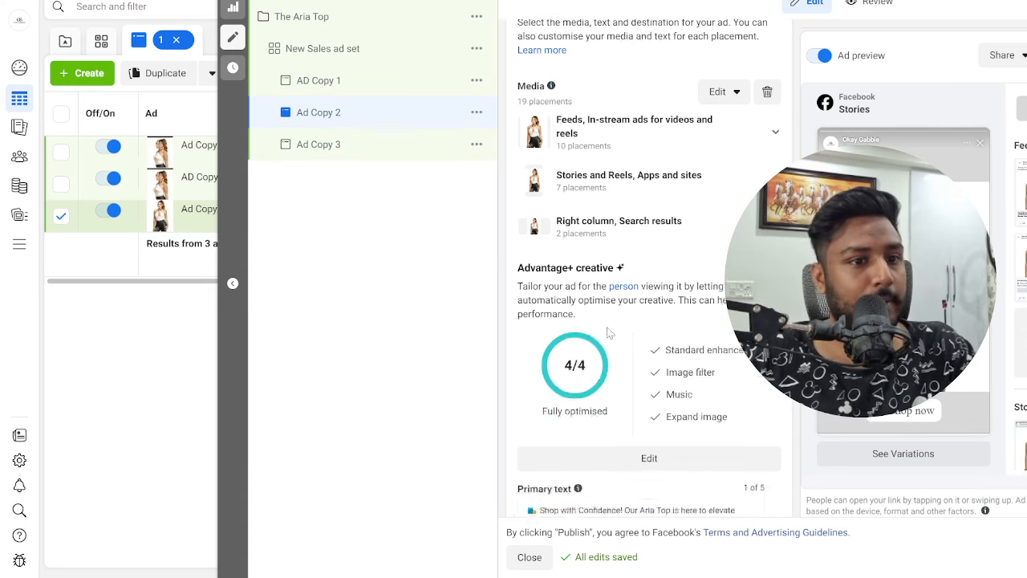
pyautogui.scroll(-5, 630, 352)
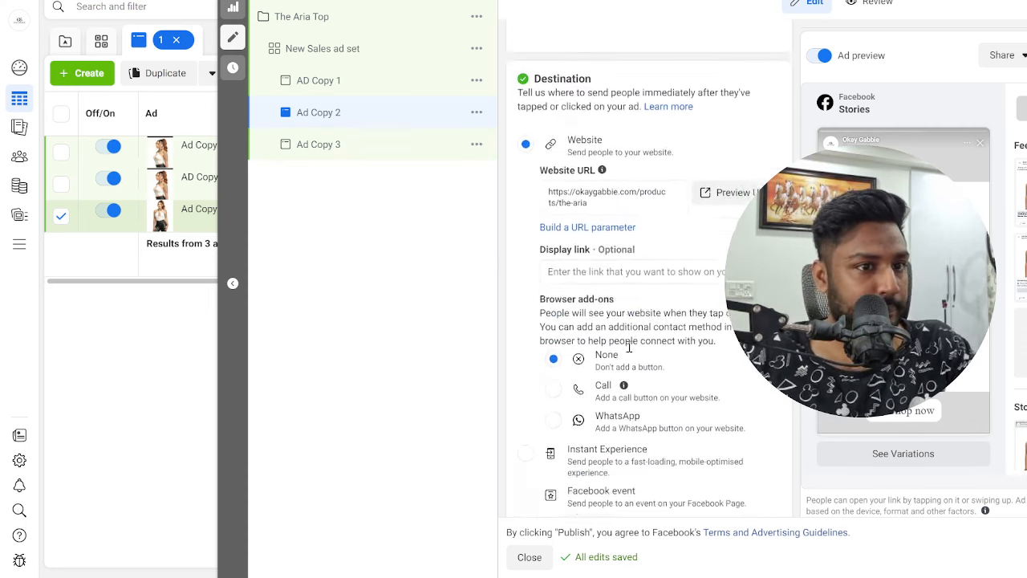
pyautogui.click(351, 153)
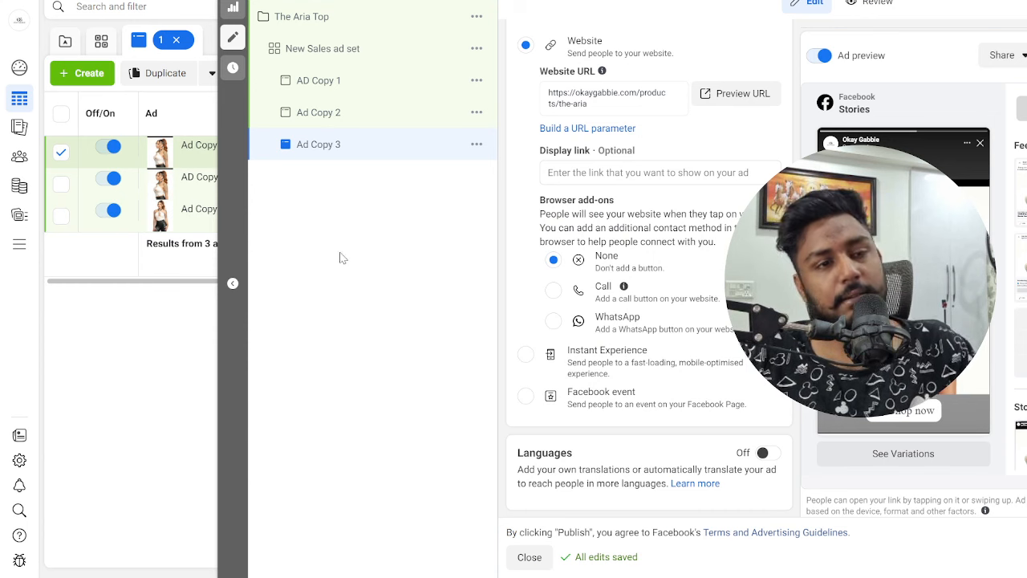
pyautogui.scroll(10, 673, 241)
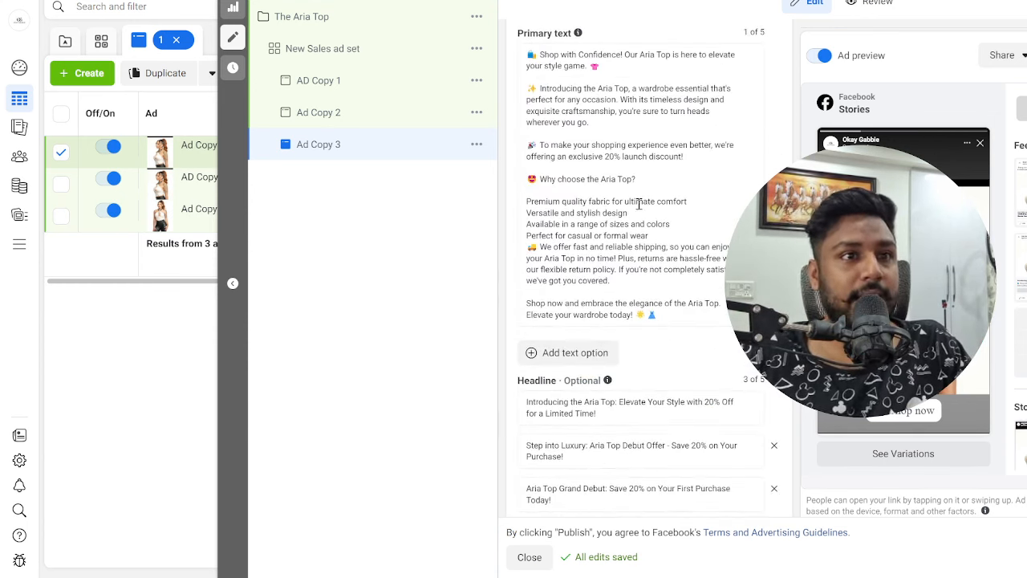
pyautogui.scroll(5, 639, 204)
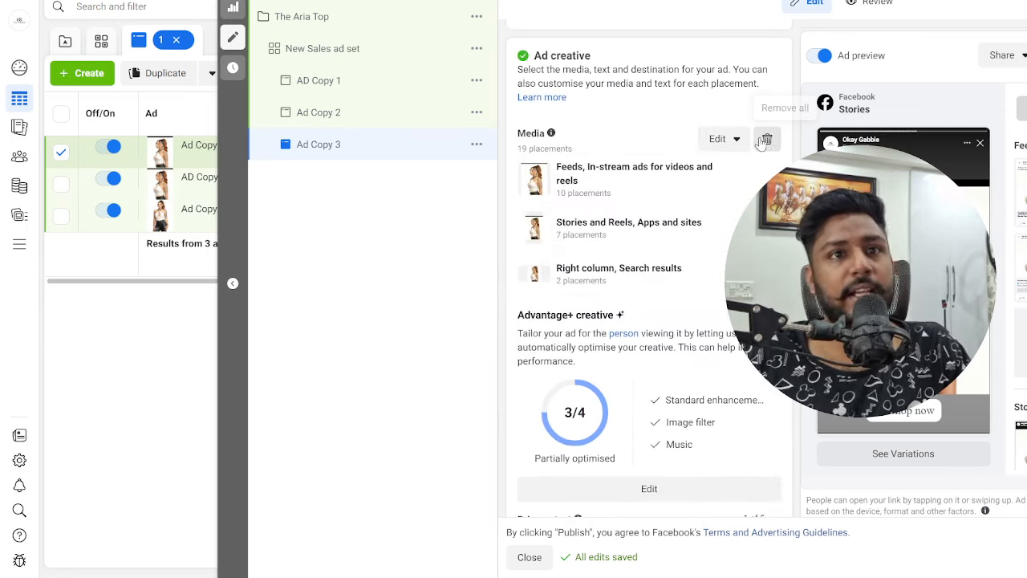
pyautogui.click(764, 140)
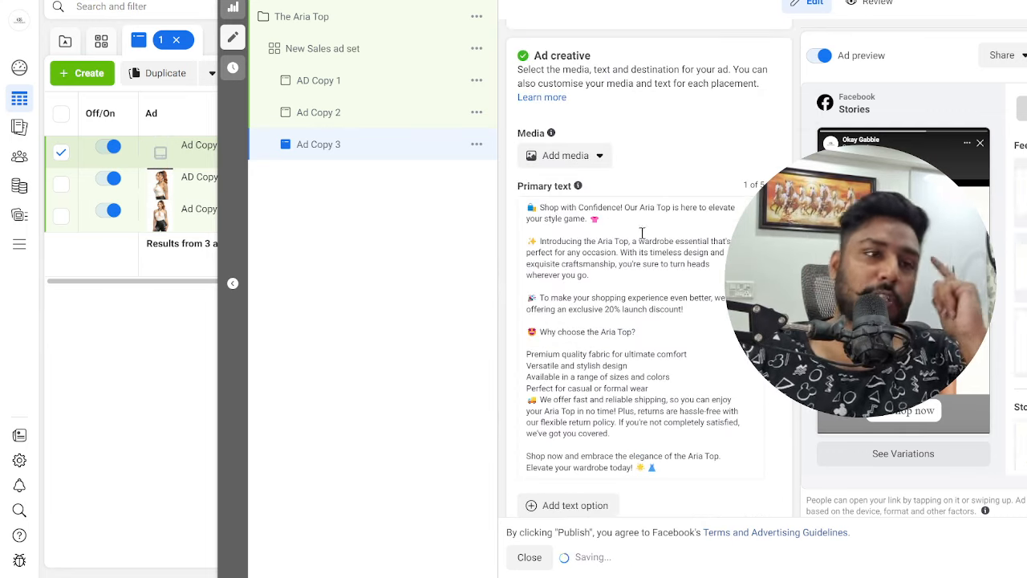
# Step: Add the 1100 × 1650 account image to Ad Copy 3 with the original crop for feeds, keeping the Advantage+ optimisations
pyautogui.click(545, 163)
pyautogui.click(579, 193)
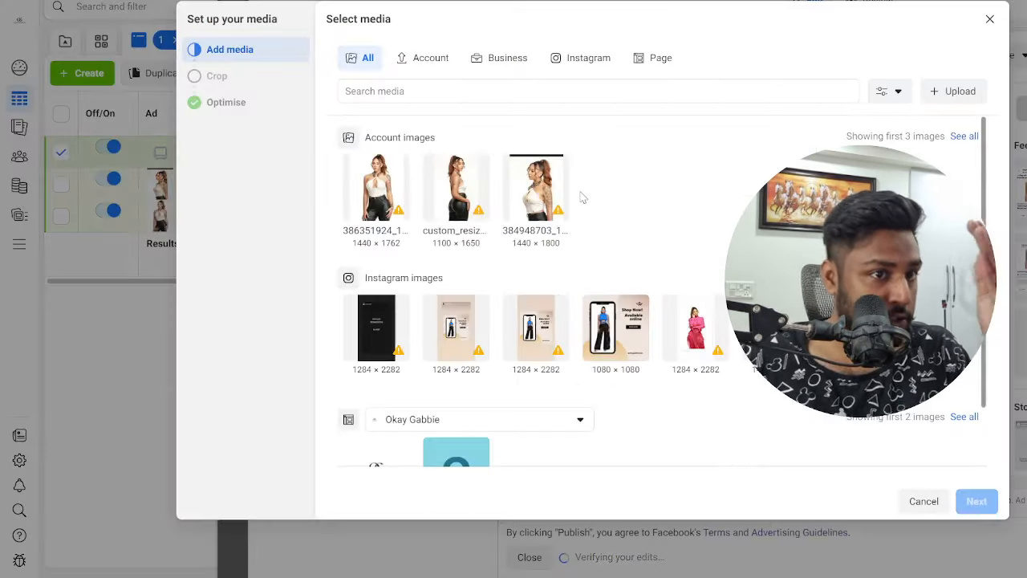
pyautogui.click(461, 207)
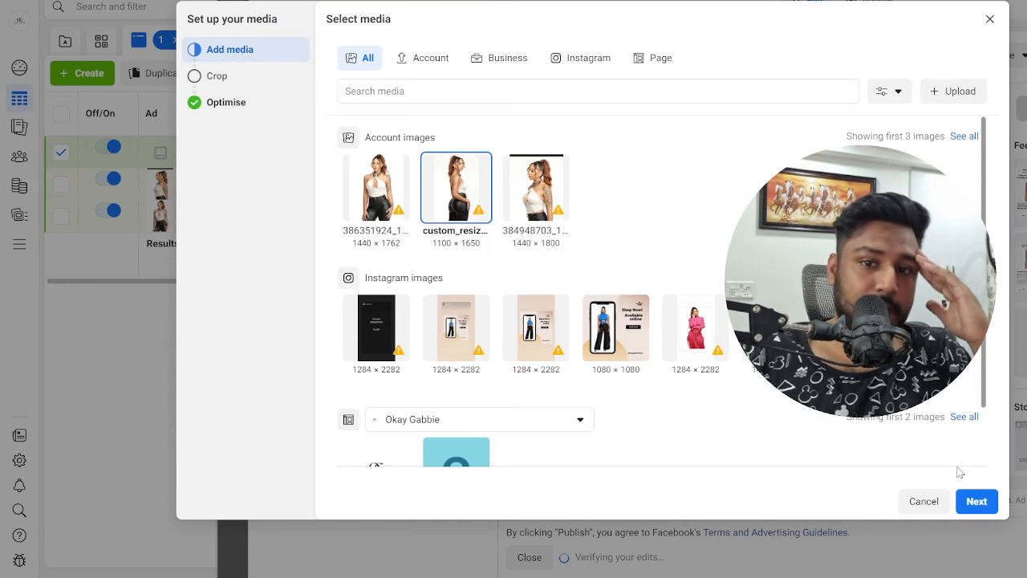
pyautogui.click(975, 501)
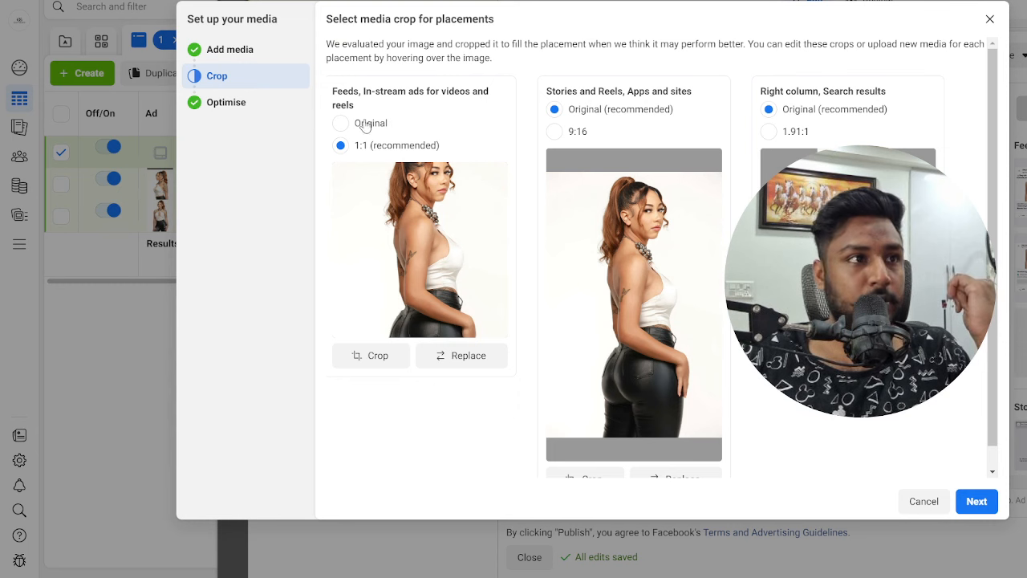
pyautogui.click(341, 123)
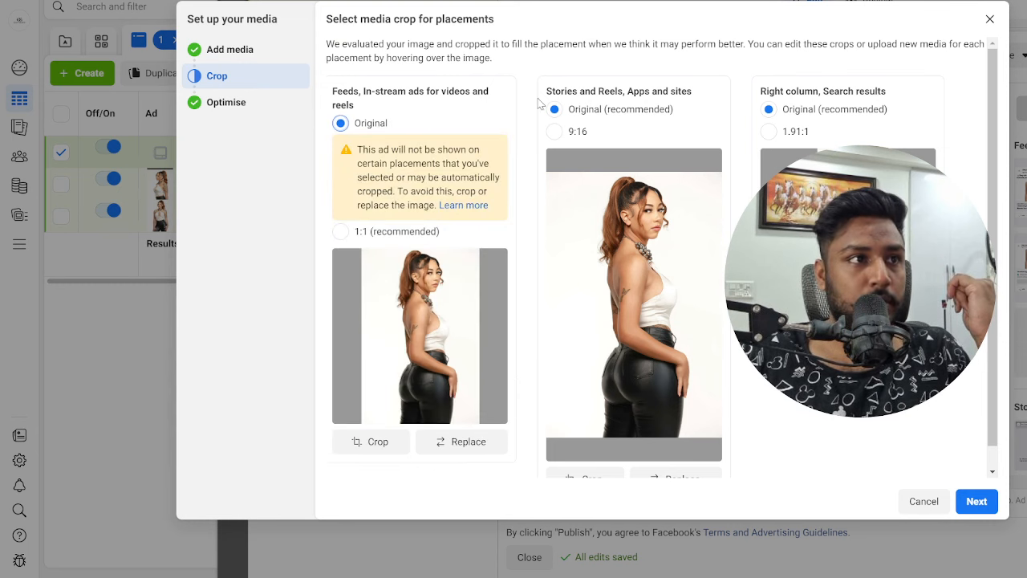
pyautogui.click(976, 501)
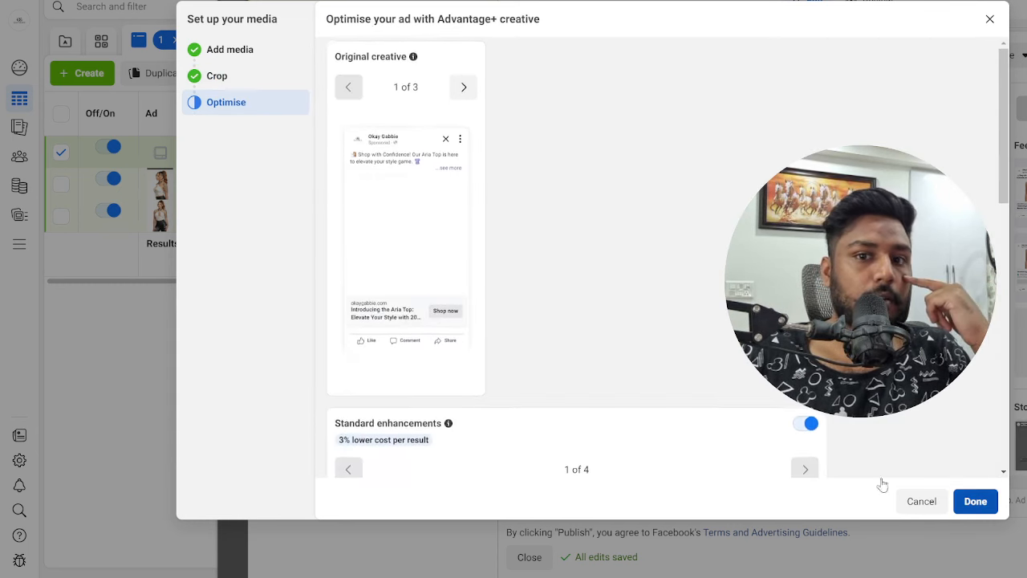
pyautogui.click(976, 500)
# Step: Review the texts, destination and tracking settings across Ad Copy 3, Ad Copy 2 and AD Copy 1
pyautogui.scroll(-10, 644, 390)
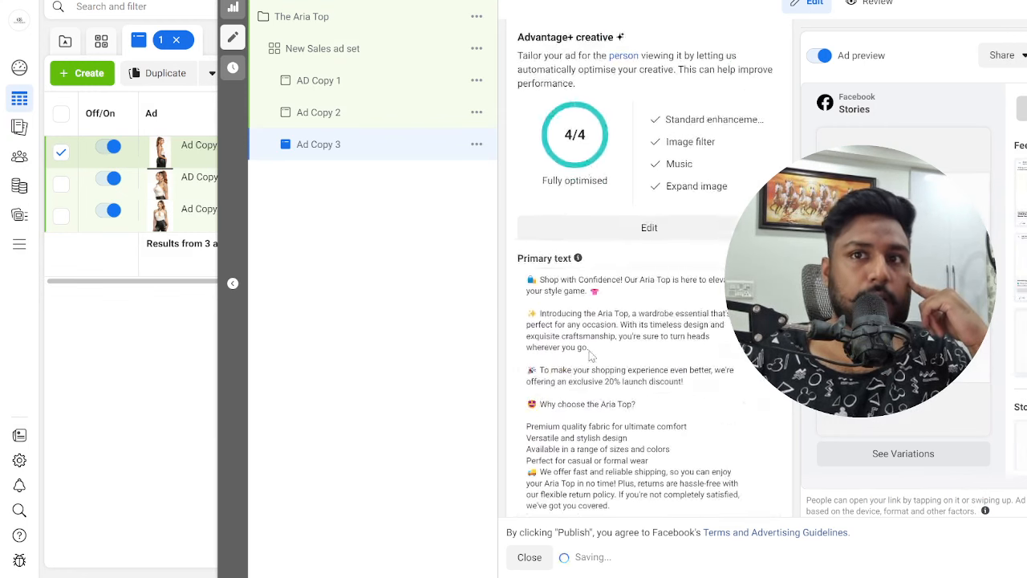
pyautogui.scroll(-3, 625, 362)
pyautogui.scroll(4, 626, 362)
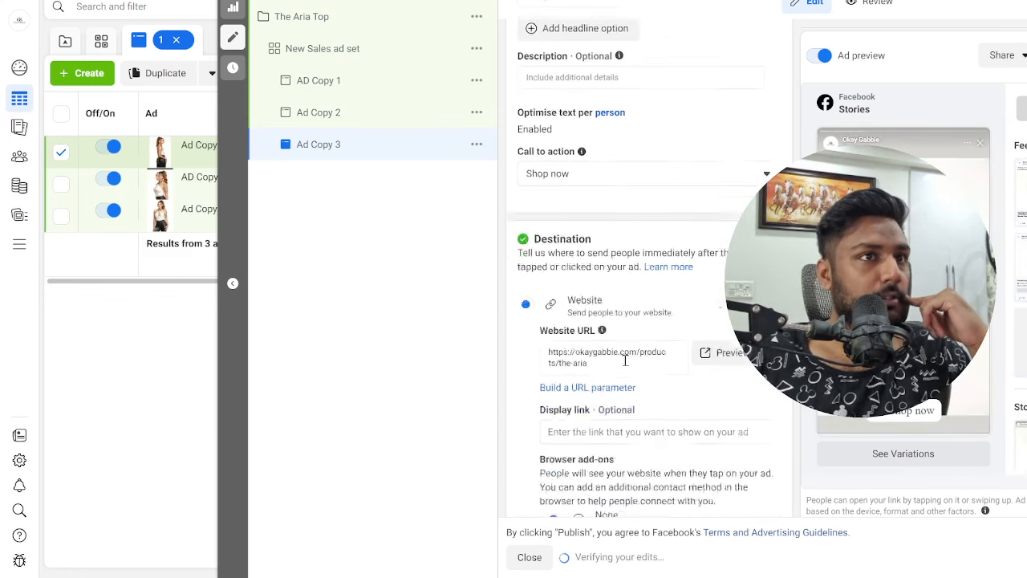
pyautogui.click(339, 111)
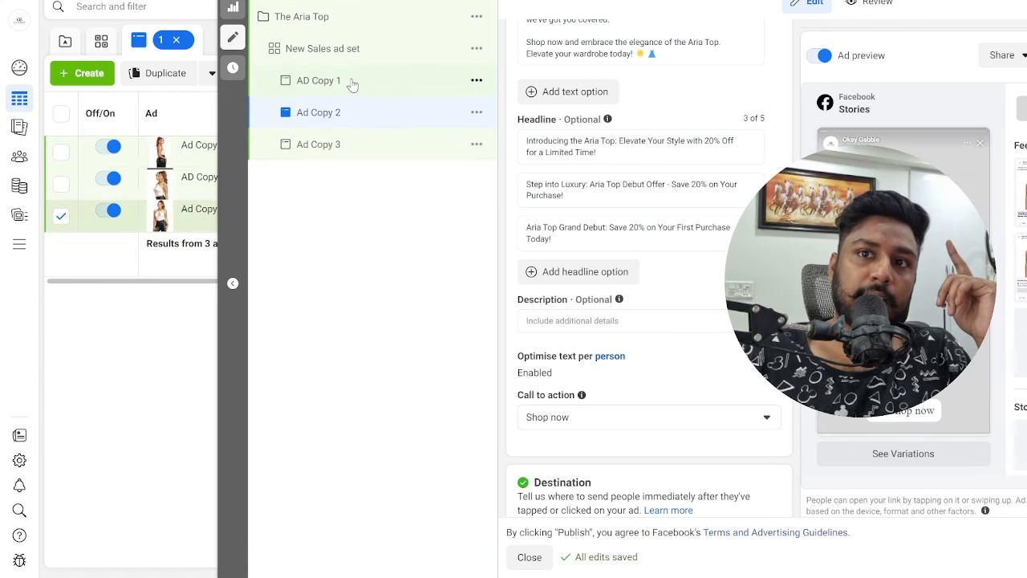
pyautogui.click(342, 81)
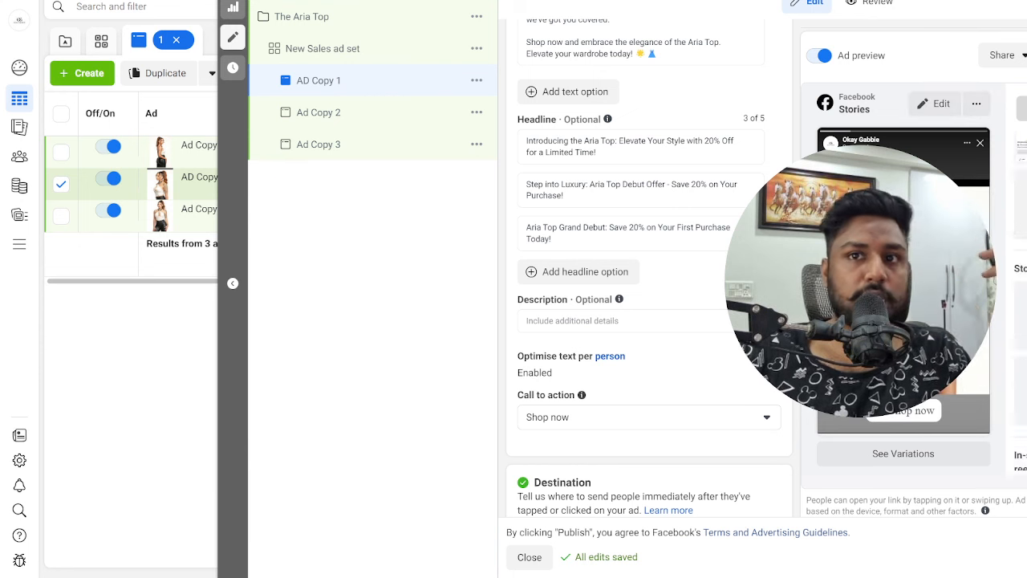
pyautogui.scroll(-3, 614, 438)
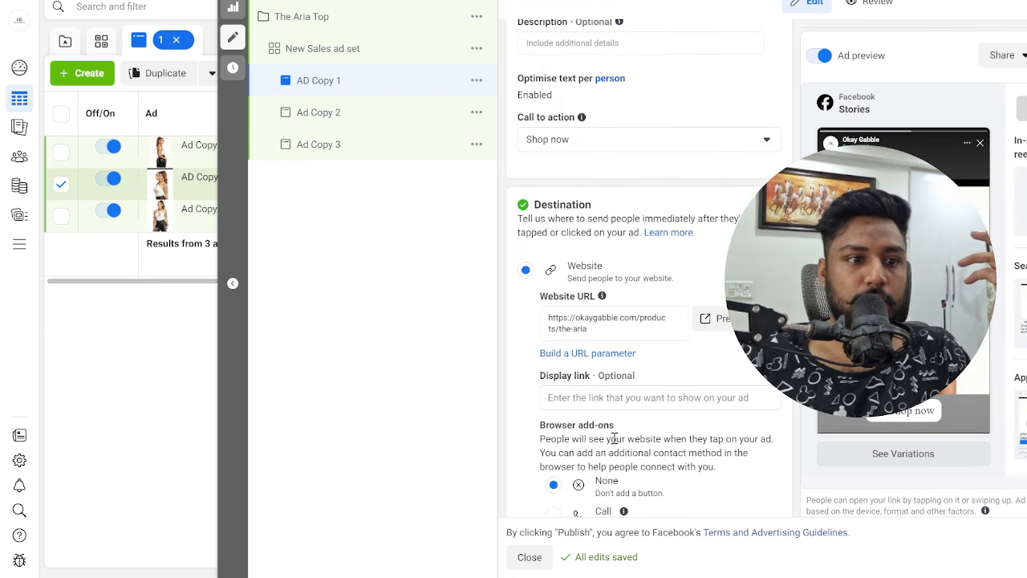
pyautogui.scroll(-7, 678, 313)
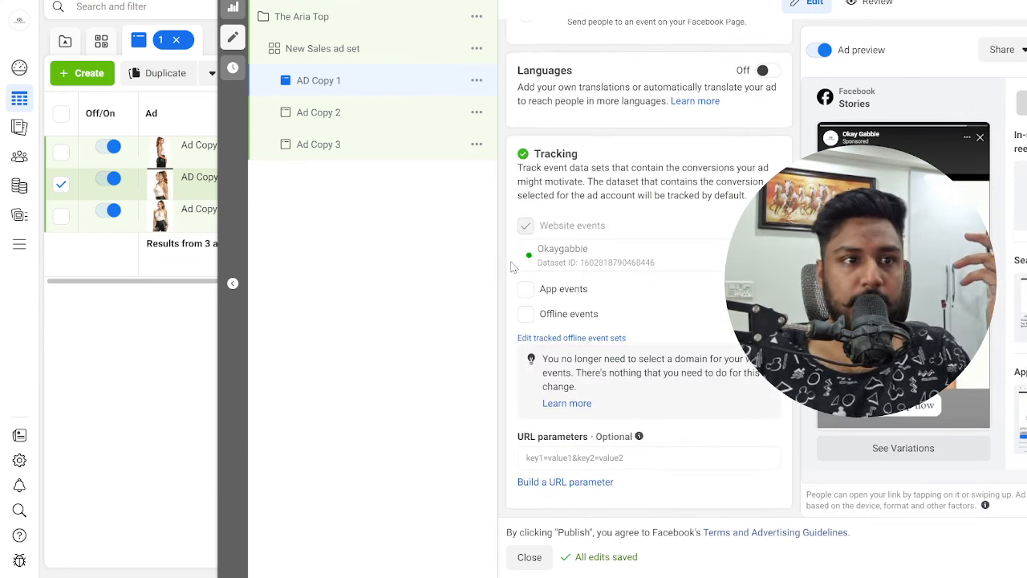